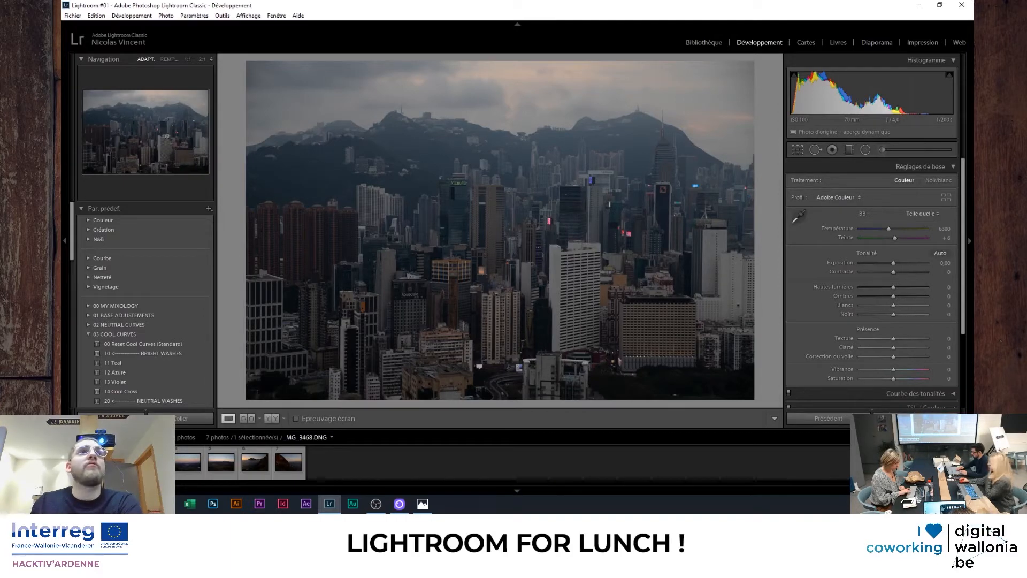
Look through the presets of the Couleur group and collapse the 03 COOL CURVES preset group
left_click(89, 220)
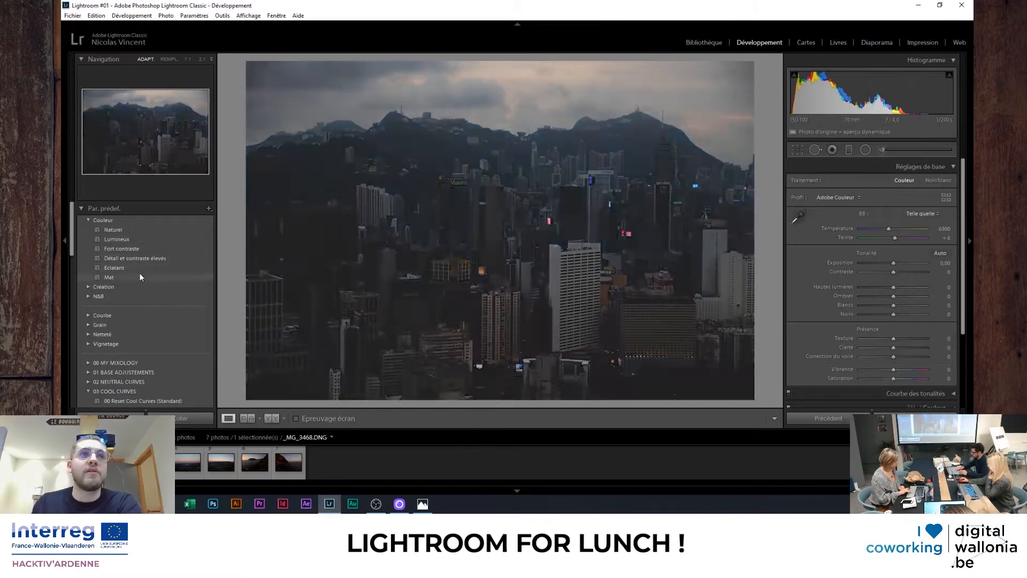
left_click(86, 219)
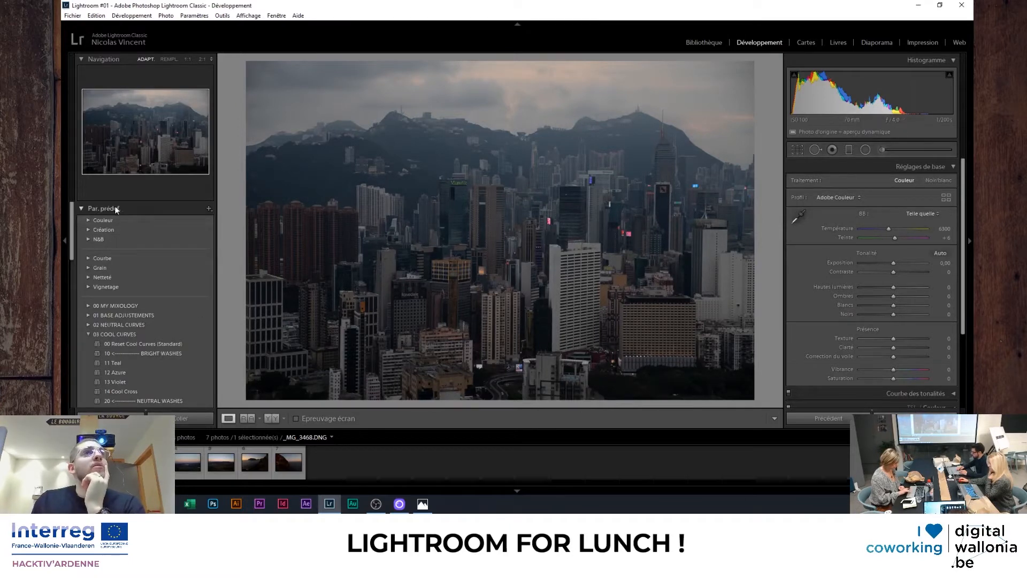
left_click(89, 334)
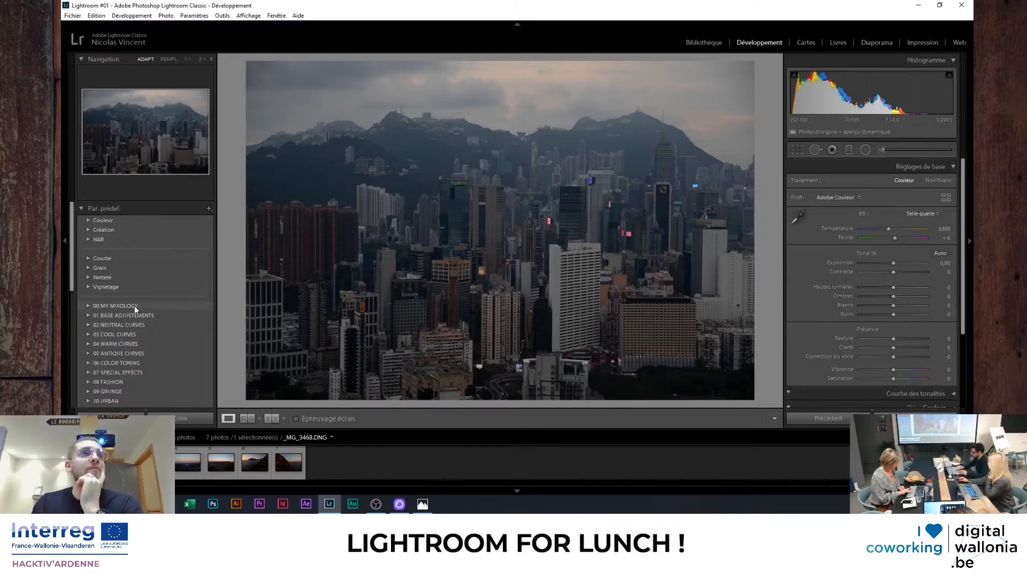
left_click(87, 306)
left_click(104, 323)
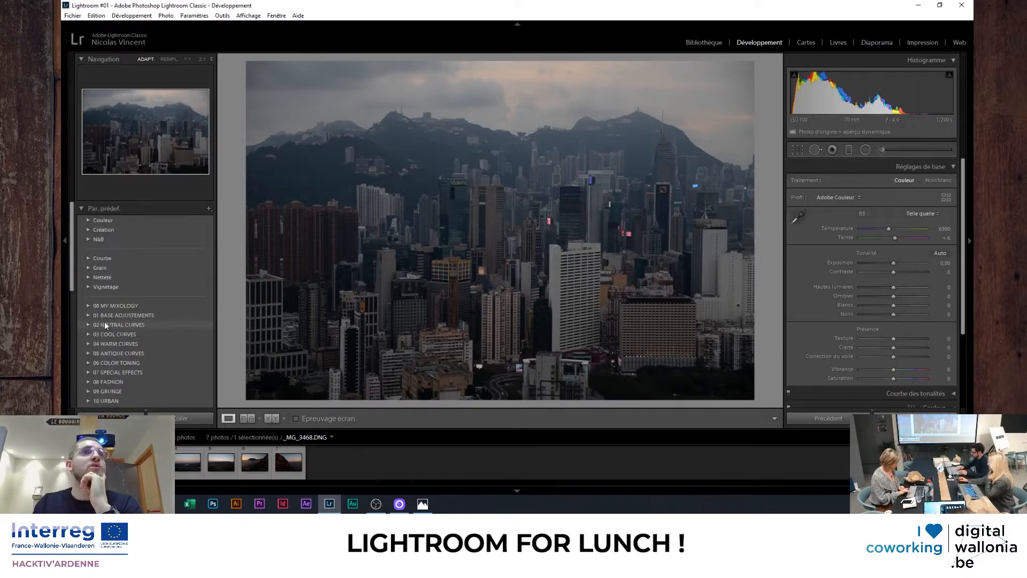
Apply the Naturel preset from the Couleur group to the city photo
left_click(89, 220)
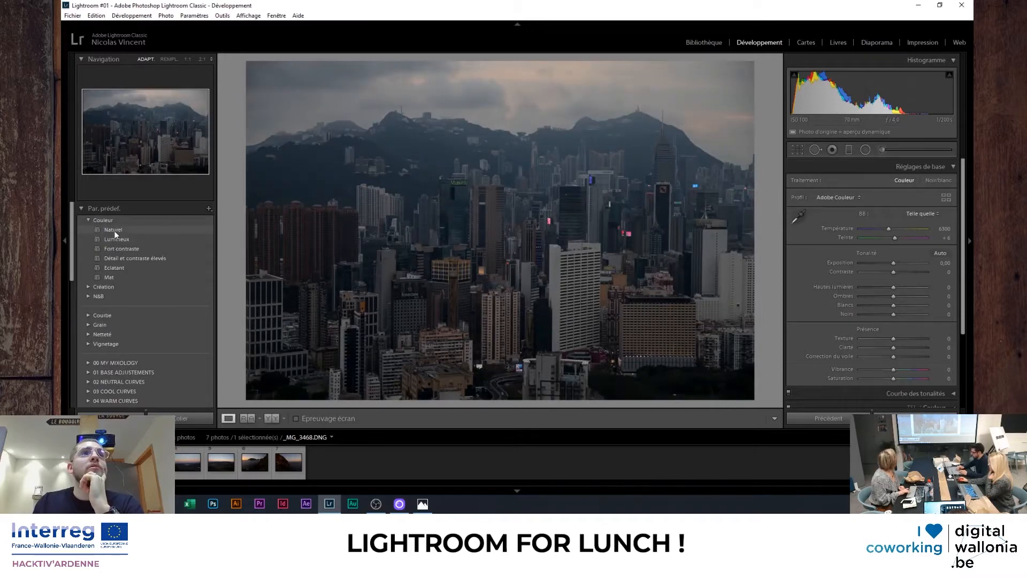
left_click(114, 230)
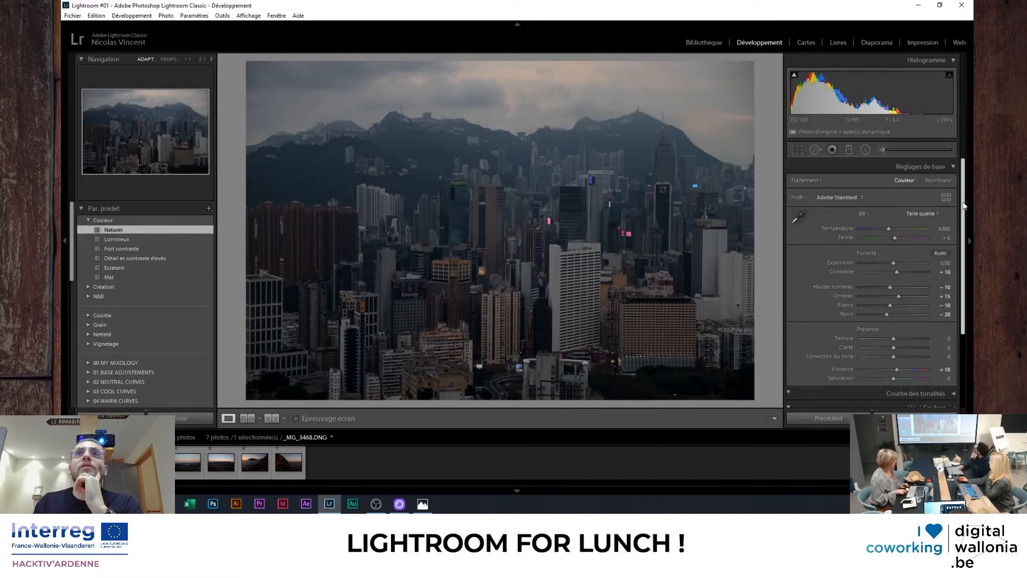
mouse_move(964, 203)
left_mouse_down()
mouse_move(972, 240)
mouse_move(968, 184)
left_mouse_up()
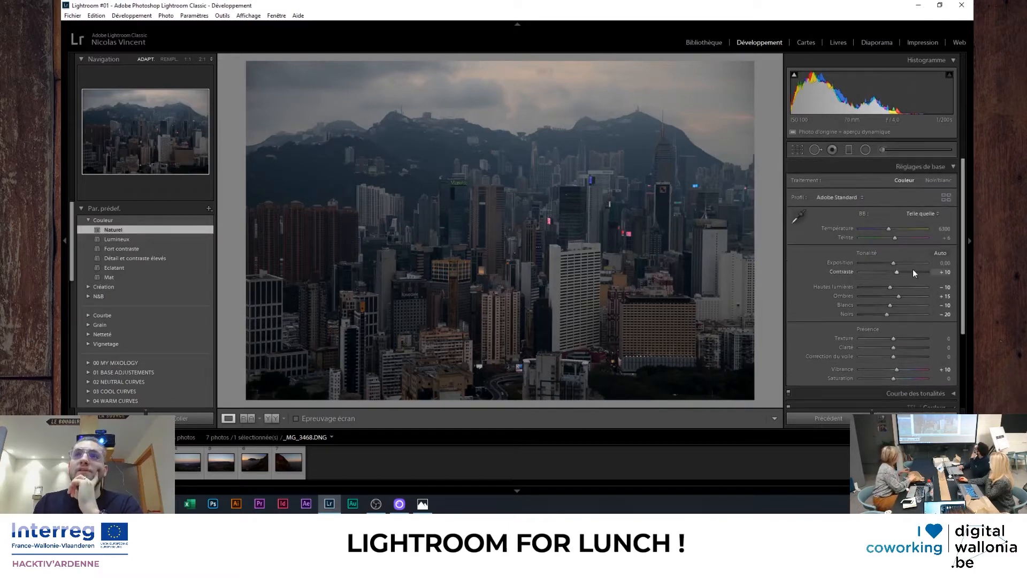
left_click_drag(893, 262, 893, 264)
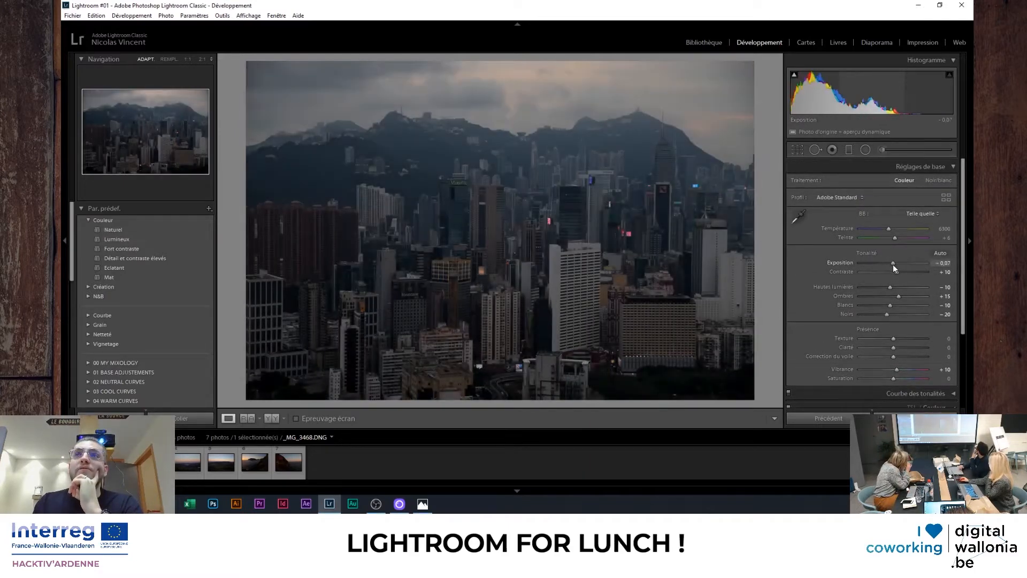
key("ctrl+z")
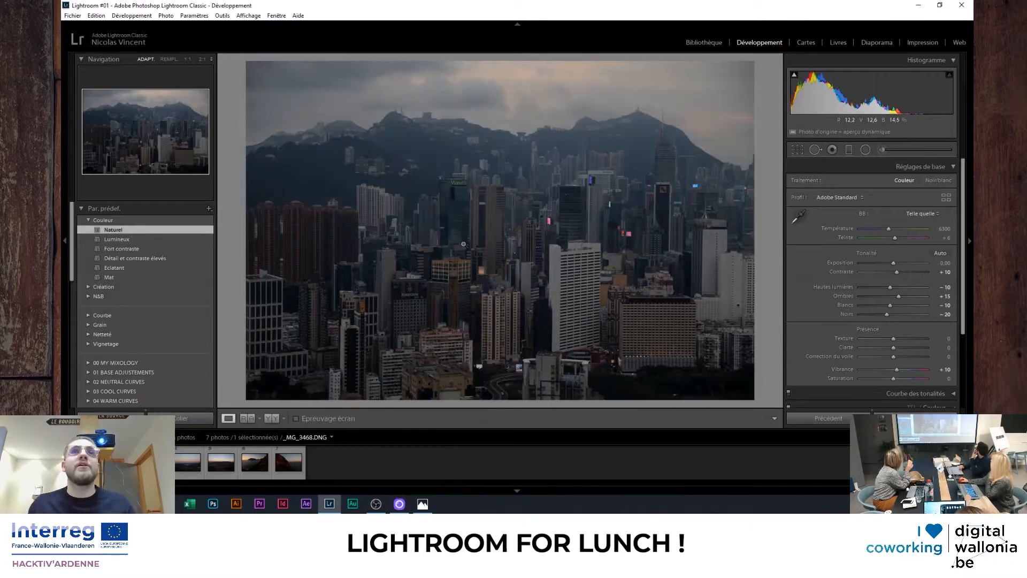
Compare the photo with its original, also by undoing and redoing the Naturel preset
key("backslash")
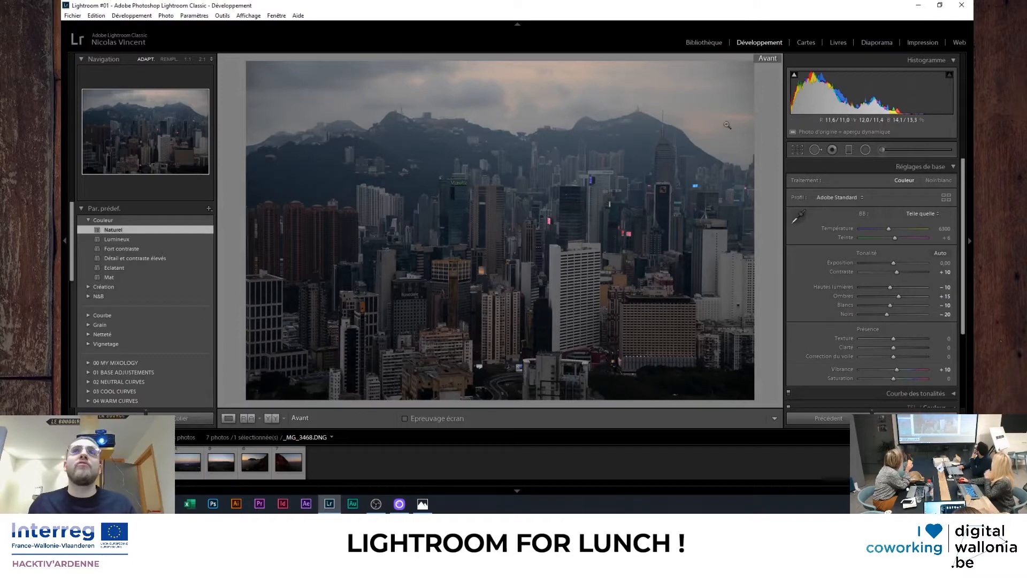
key("backslash")
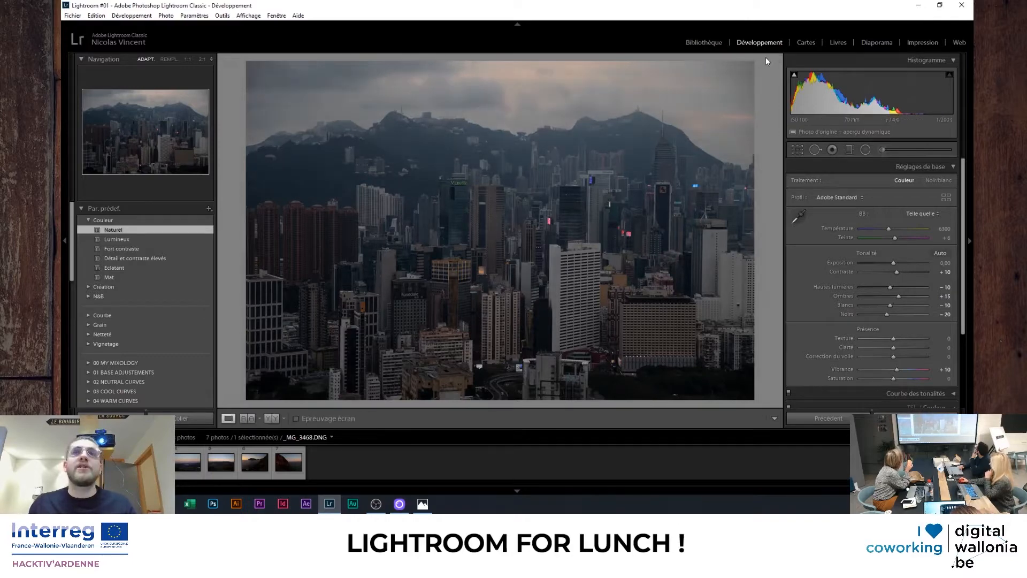
key("backslash")
key("backslash")
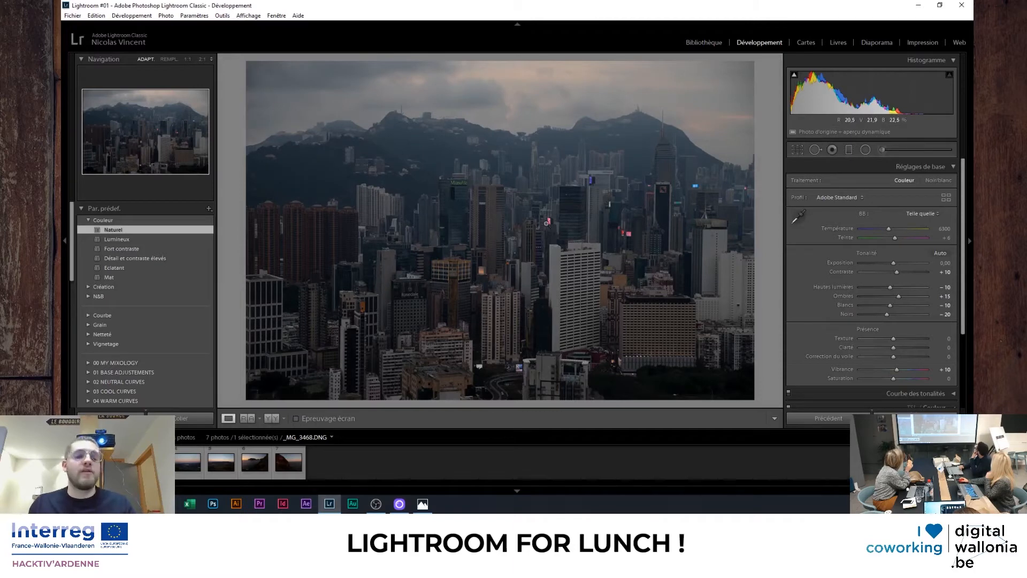
key("ctrl+z")
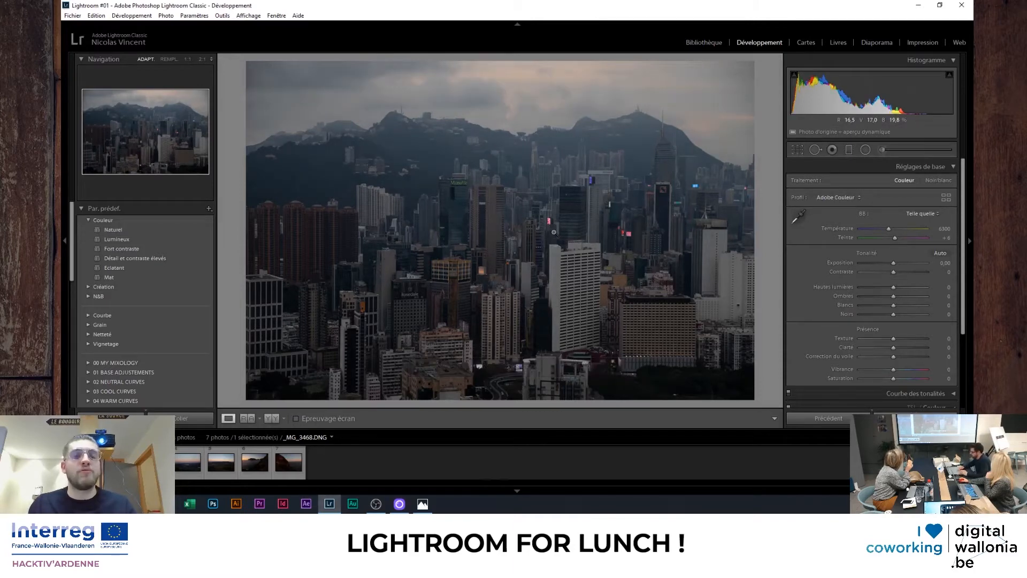
key("ctrl+y")
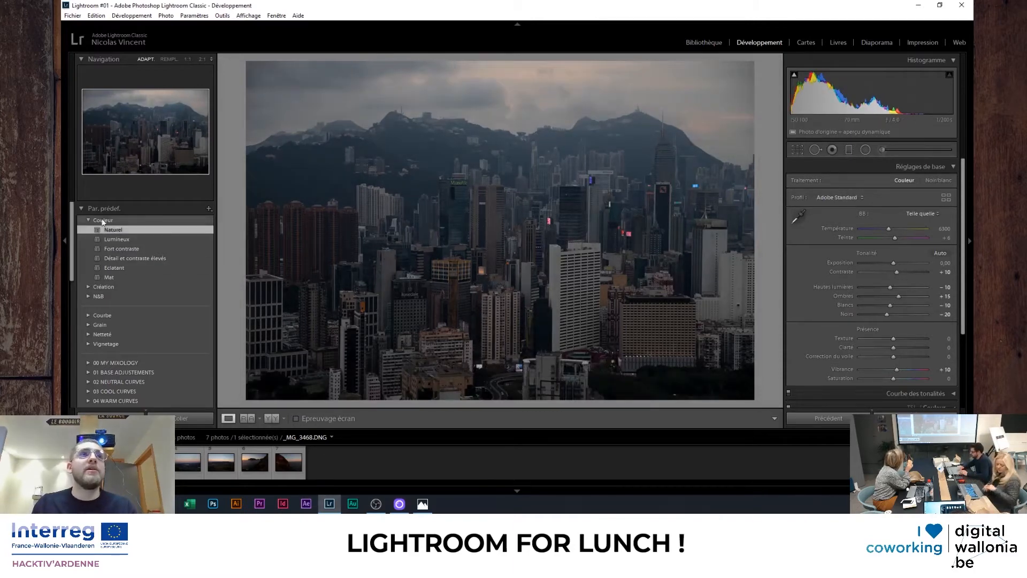
Collapse the presets, alternate between the Naturel preset and Importation states in the photo's history, and finish on Importation
left_click(82, 208)
left_click(82, 241)
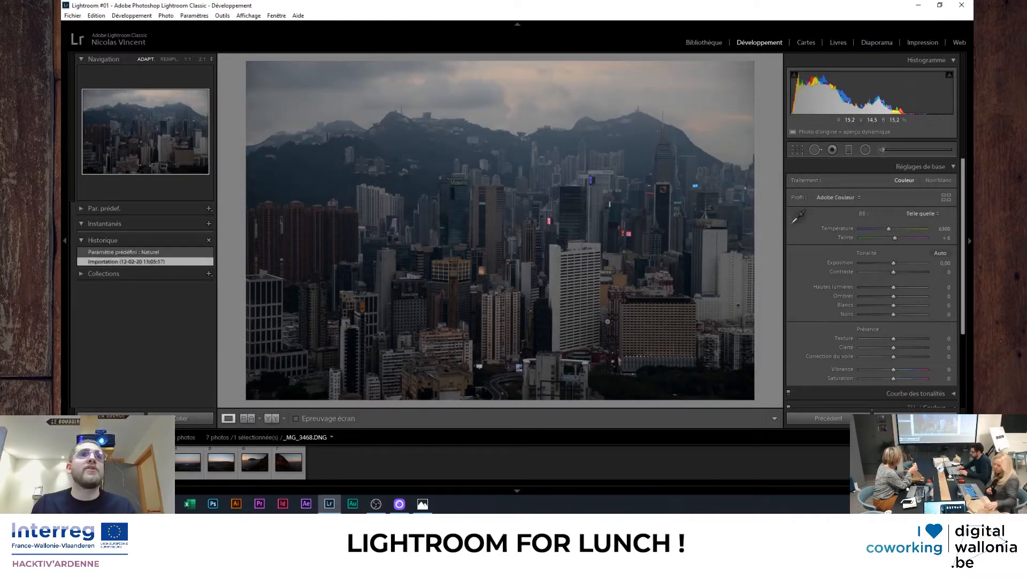
left_click(168, 262)
left_click(160, 255)
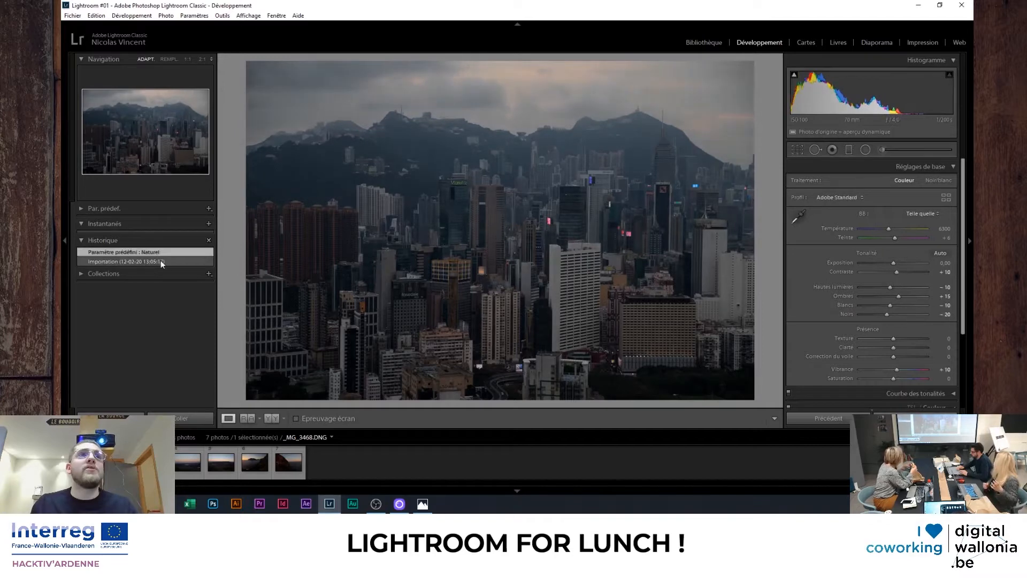
left_click(160, 260)
left_click(152, 253)
left_click(156, 261)
left_click(153, 254)
left_click(154, 259)
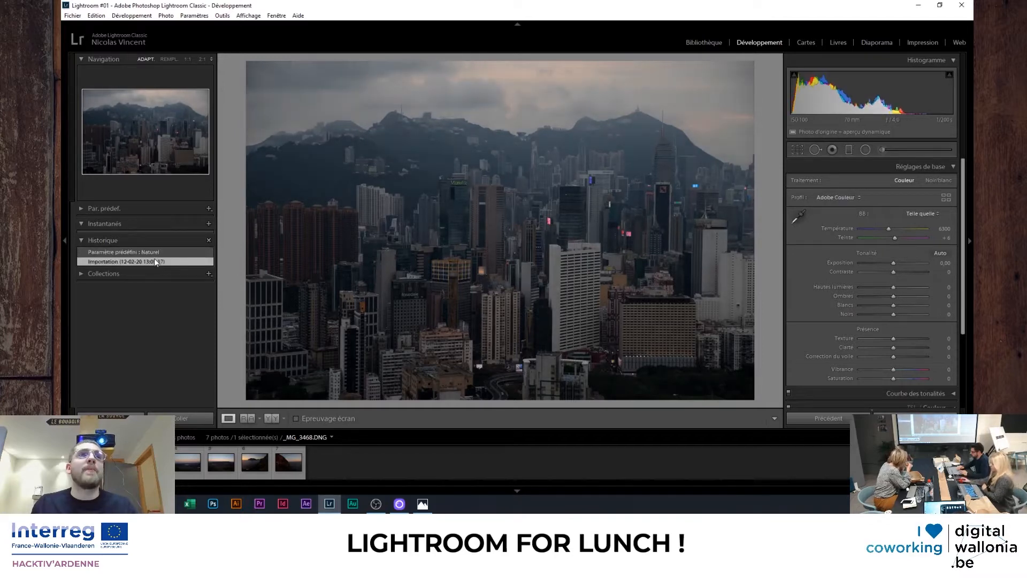
left_click(150, 254)
left_click(149, 259)
left_click(146, 253)
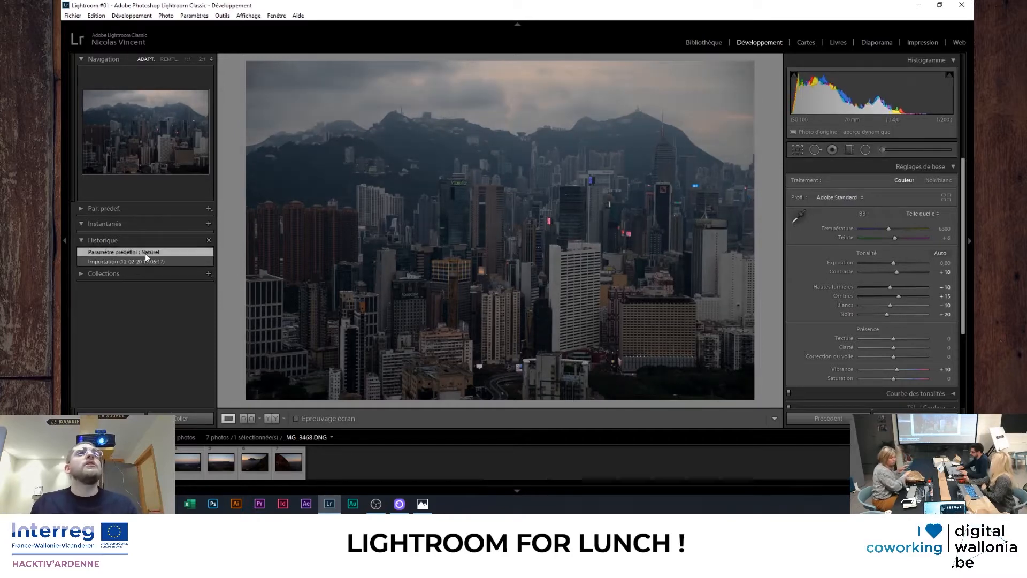
left_click(119, 261)
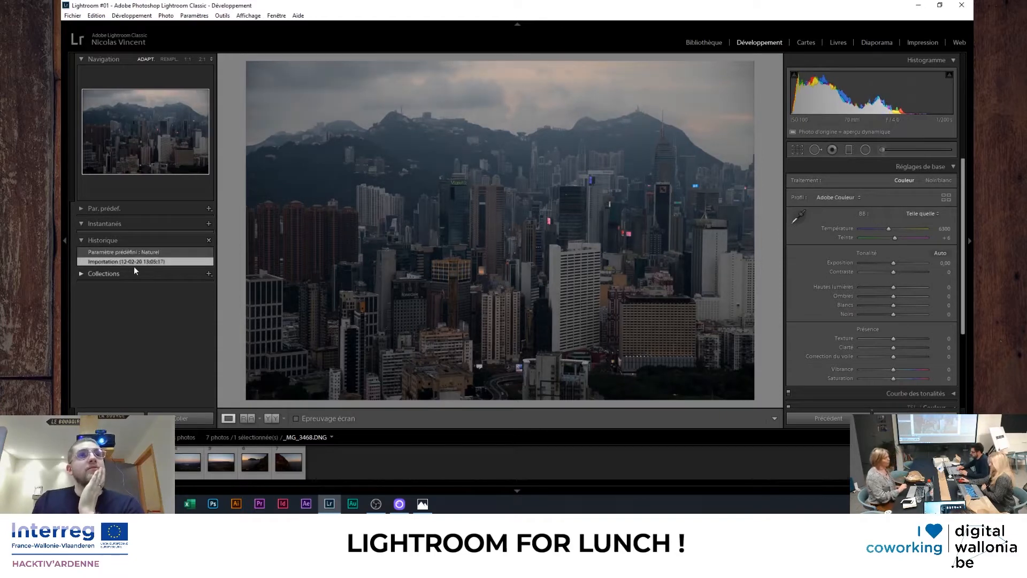
Set Exposition to -0,93, Hautes lumières +21, Ombres -11, Blancs +20, Noirs +7, Texture -11 and Clarté +19
left_click_drag(910, 265, 899, 348)
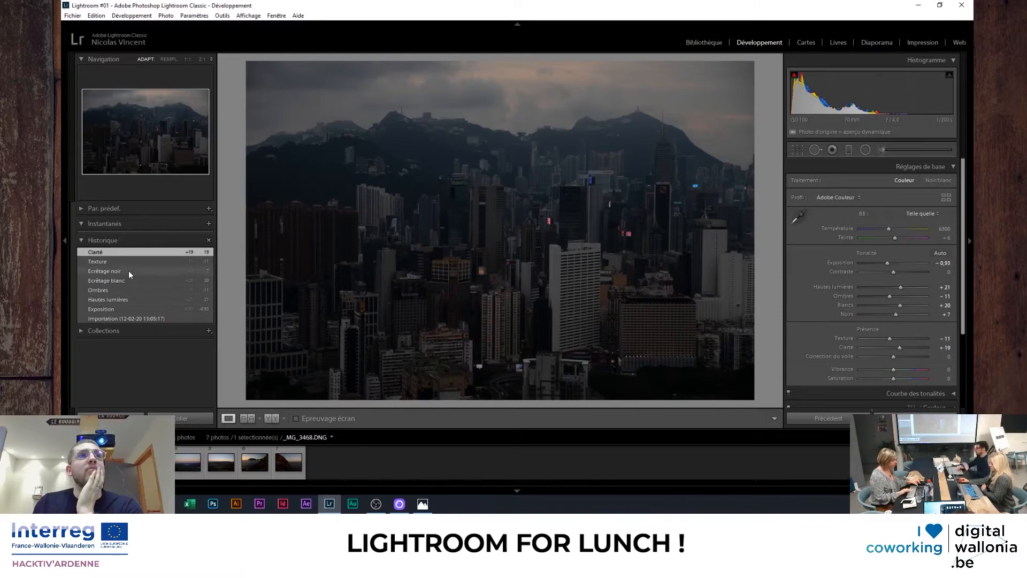
View the photo at the Hautes lumières history state and return to the latest Clarté state
left_click(118, 297)
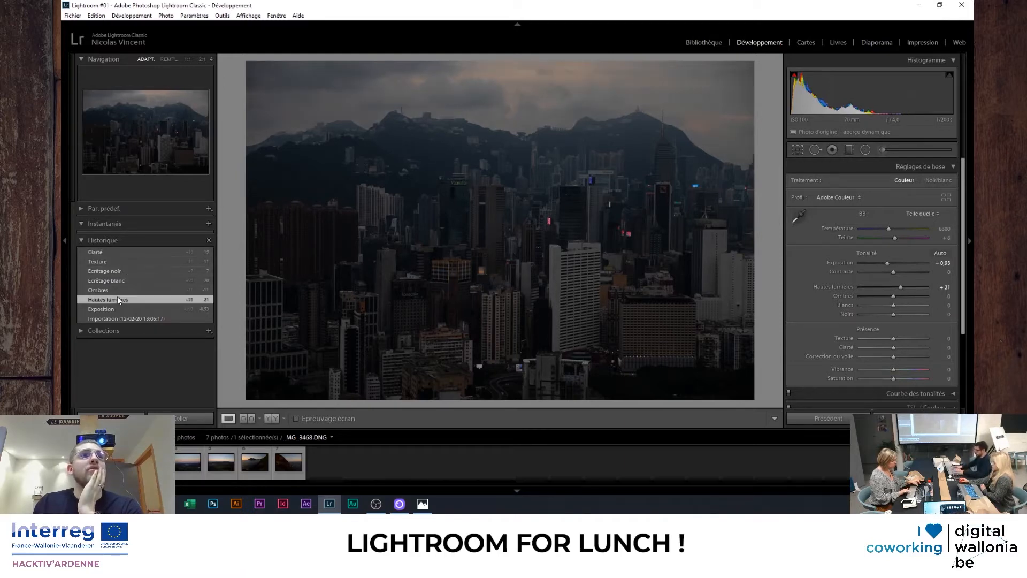
left_click(117, 255)
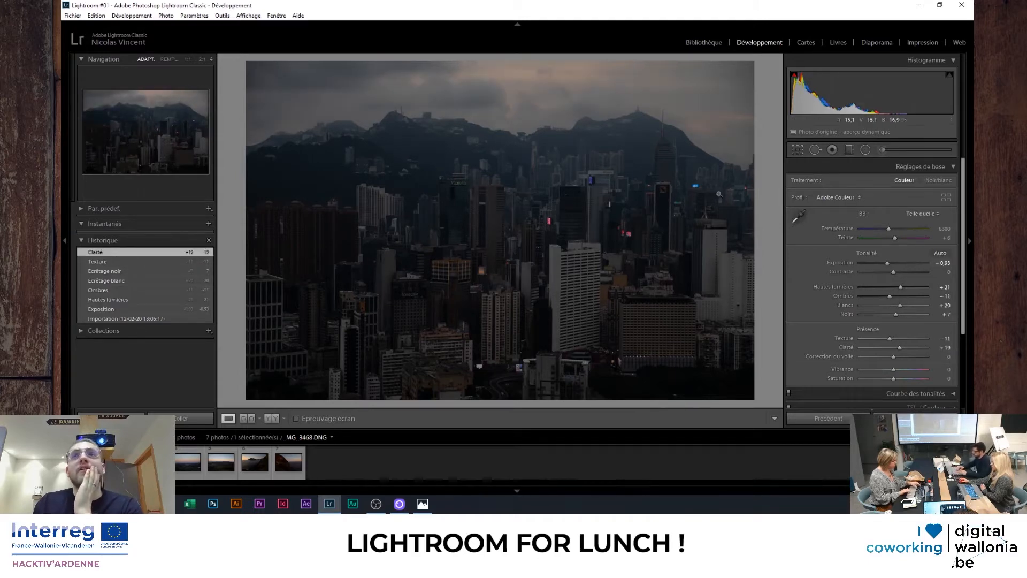
Reset Ombres, Hautes lumières, Blancs, Noirs, Exposition, Texture and Clarté to 0
double_click(844, 293)
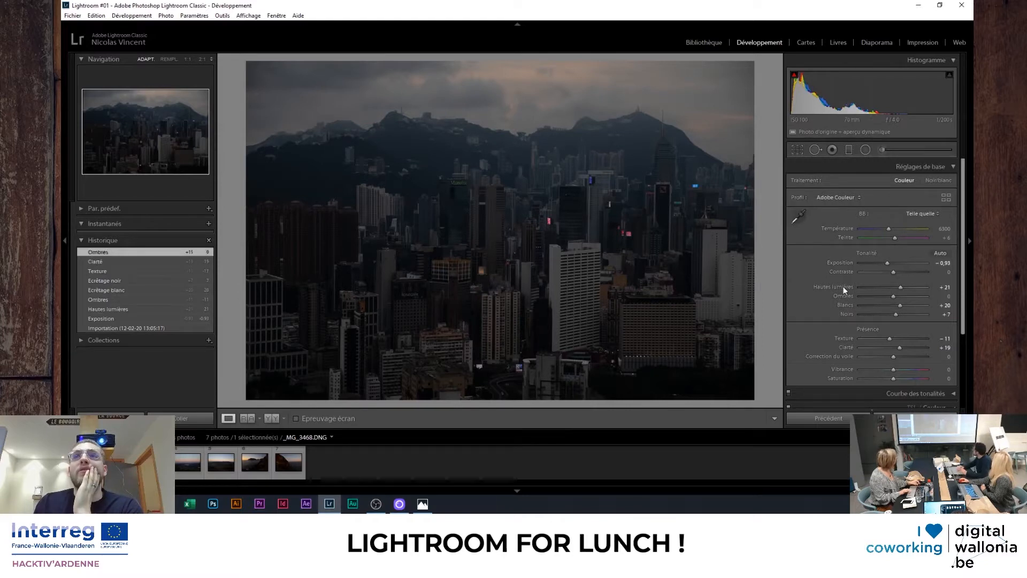
double_click(843, 287)
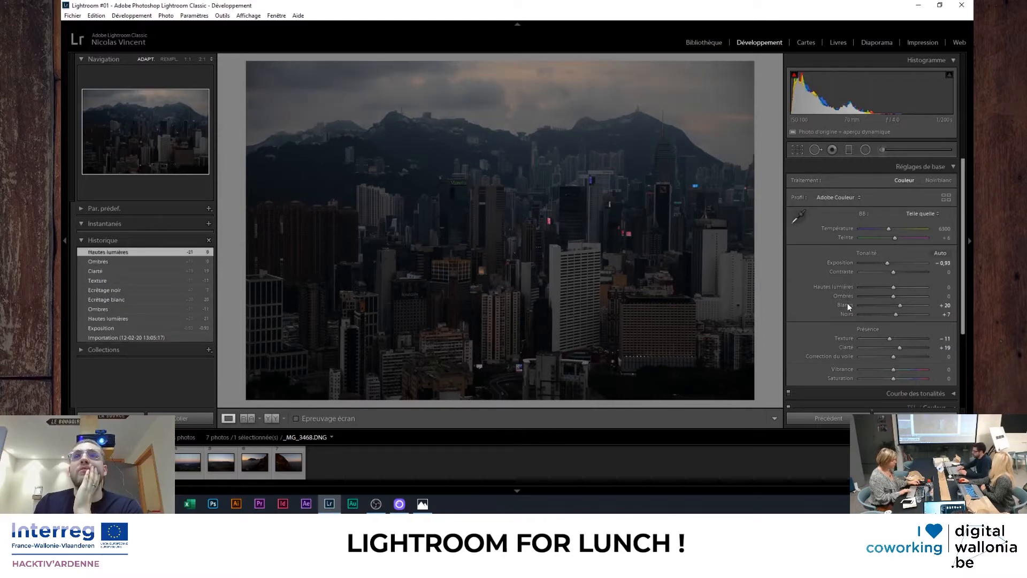
double_click(848, 304)
double_click(848, 313)
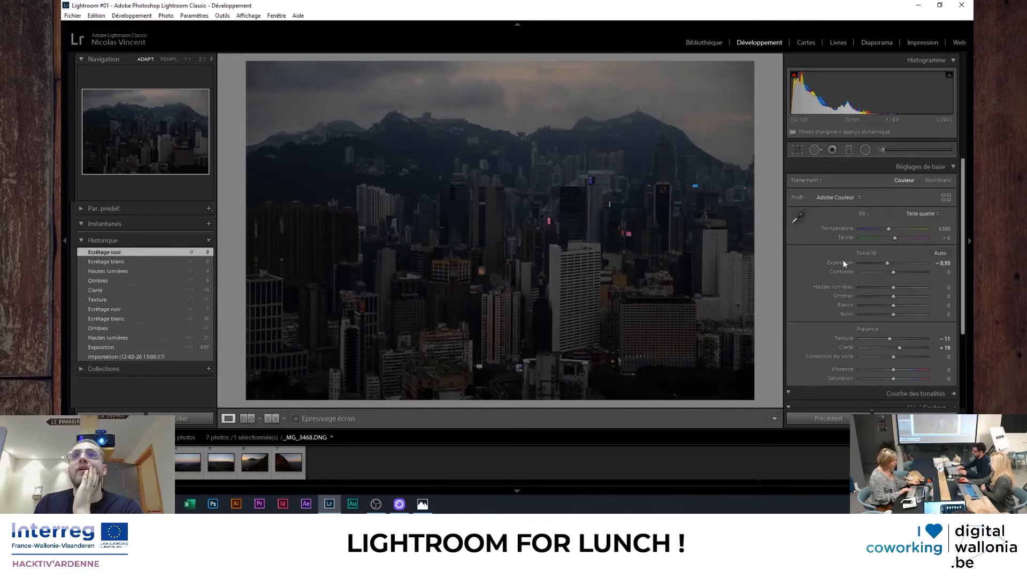
double_click(844, 261)
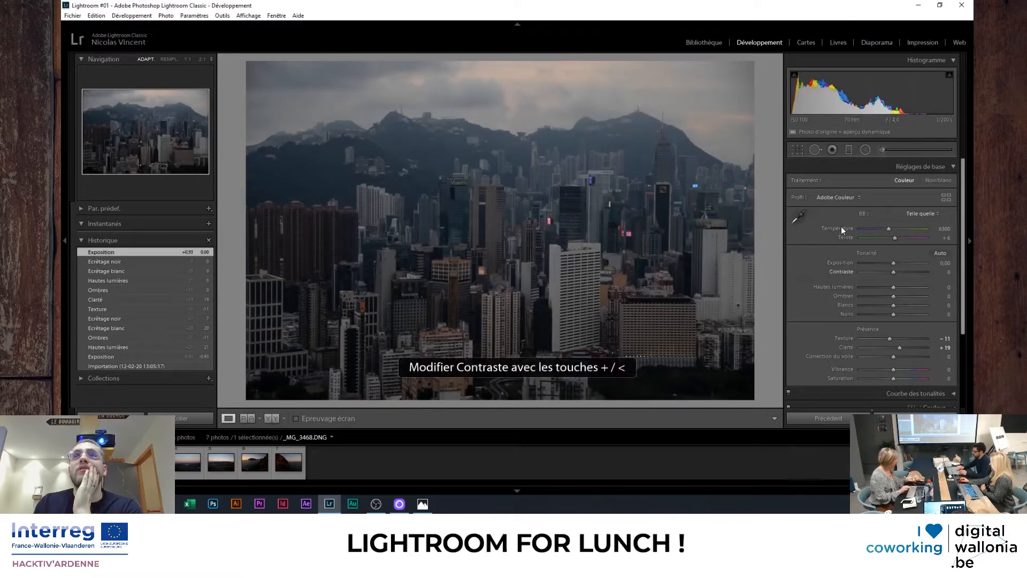
scroll(841, 227, "down", 3)
double_click(846, 291)
double_click(847, 299)
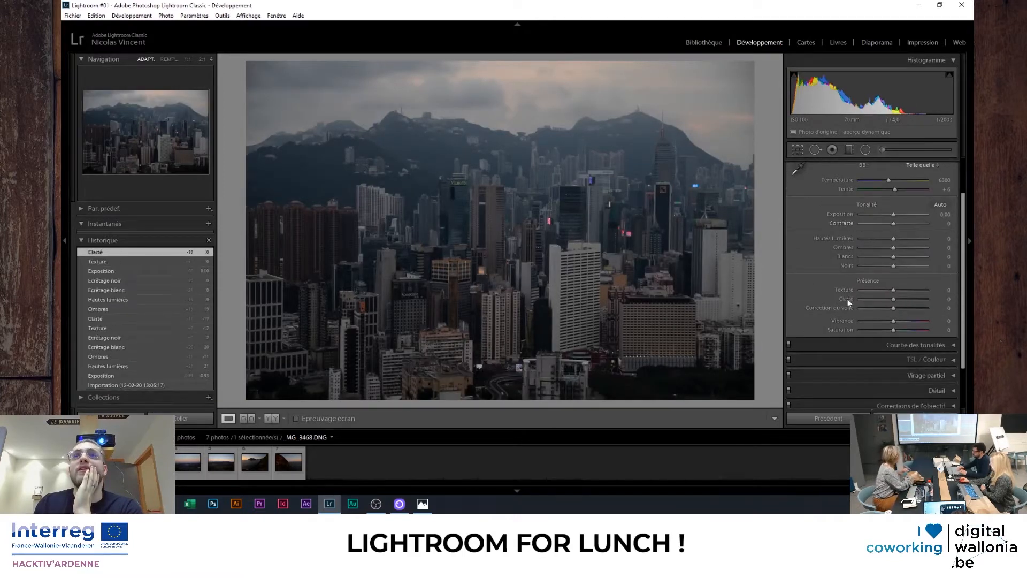
scroll(845, 305, "up", 3)
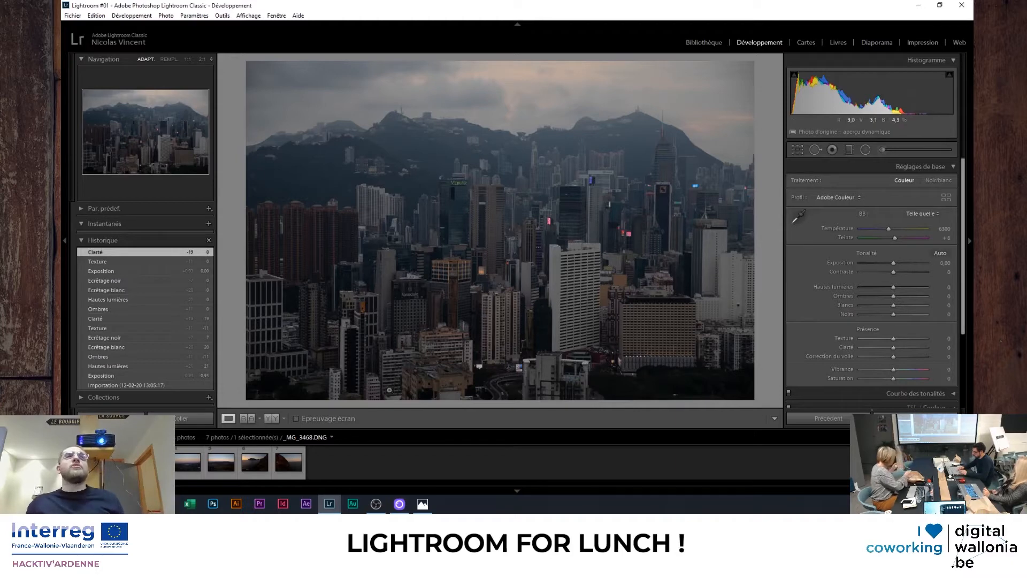
Check the photo against its original and return to the earlier Ecrêtage noir history state with value 7
key("backslash")
key("backslash")
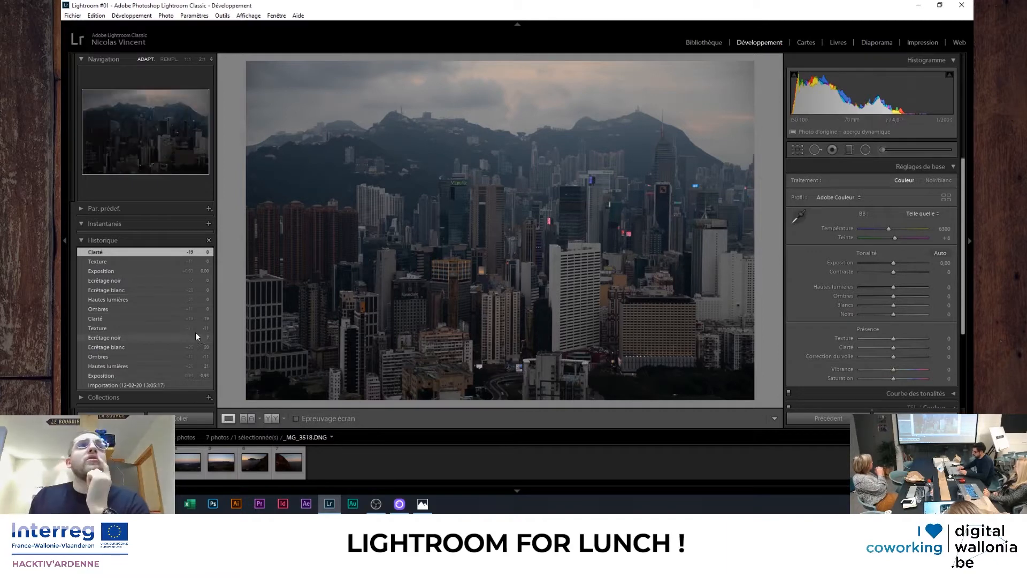
left_click(131, 337)
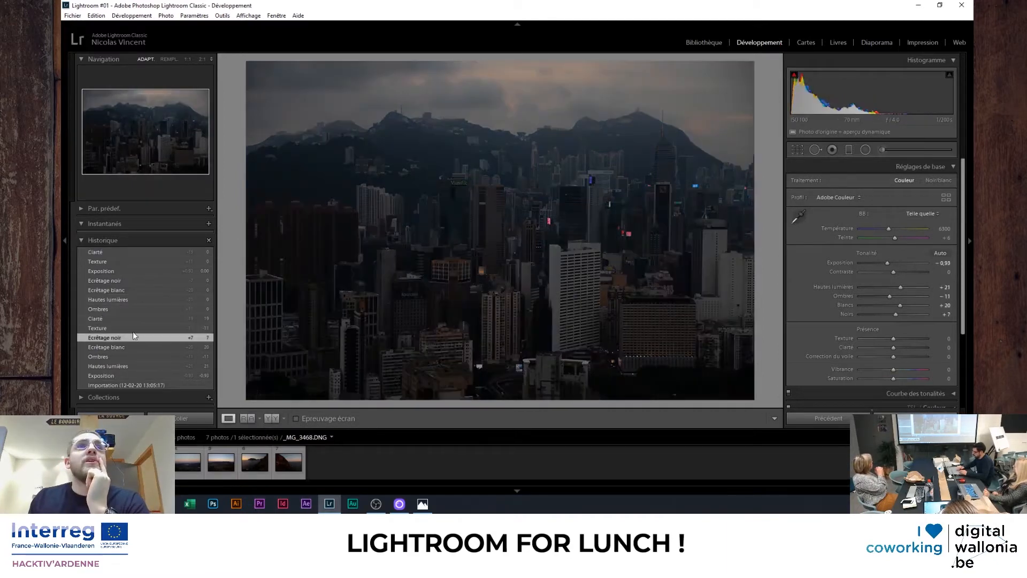
Compare the photo before and after side by side with a zoomed-in detail, as a left/right split and stacked vertically
left_click(271, 419)
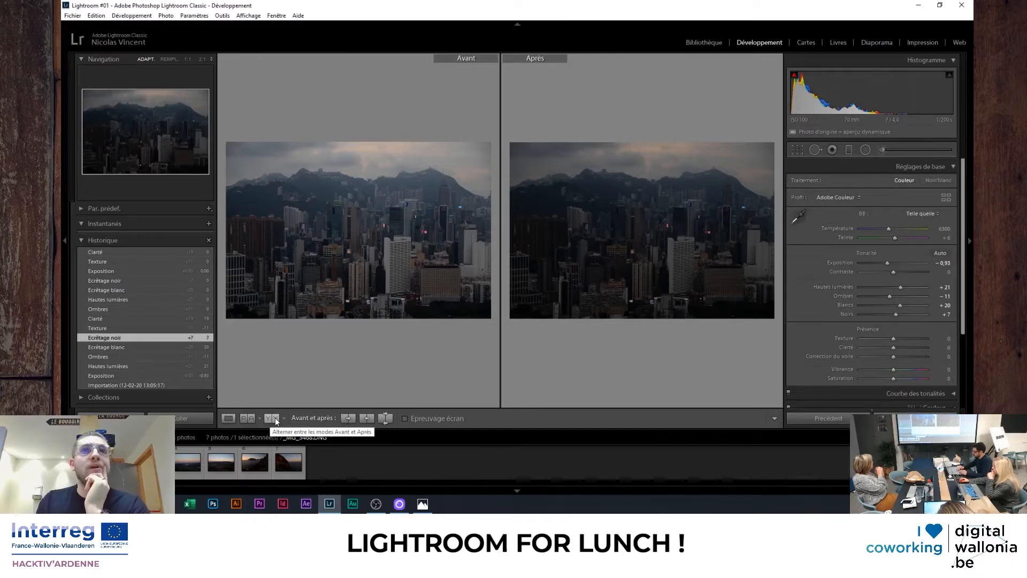
left_click(391, 240)
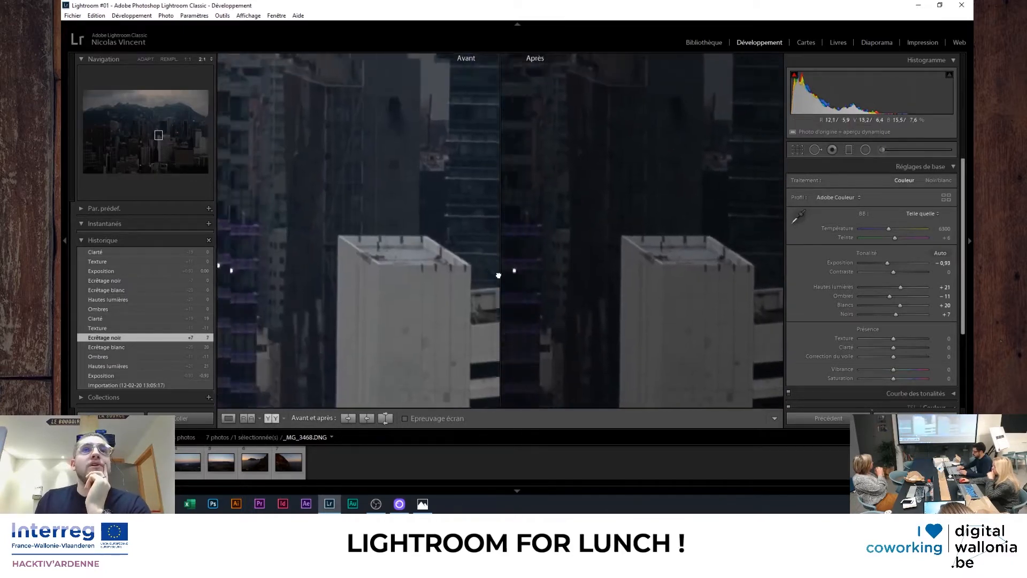
left_click_drag(498, 275, 664, 374)
left_click(390, 266)
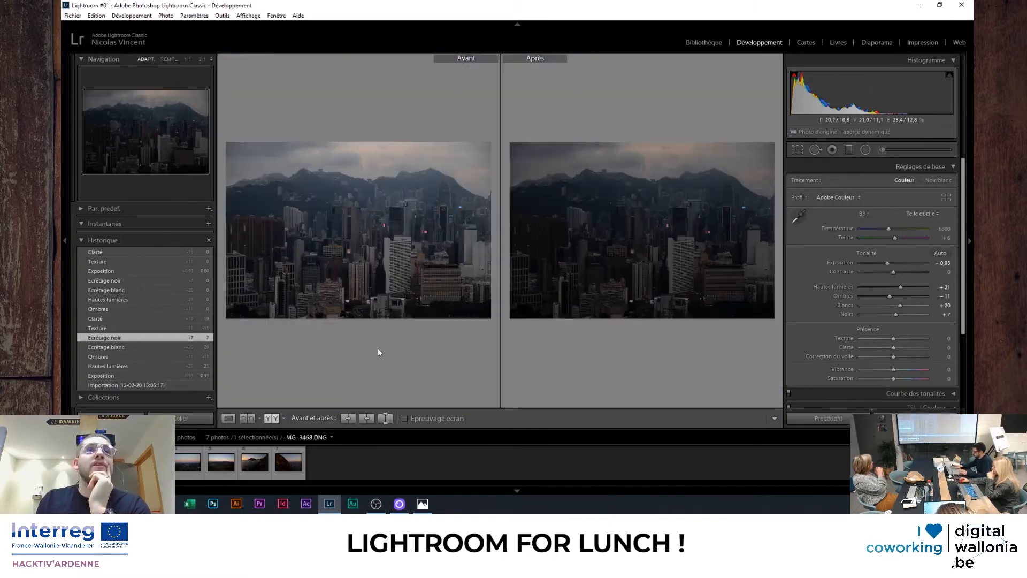
left_click(272, 419)
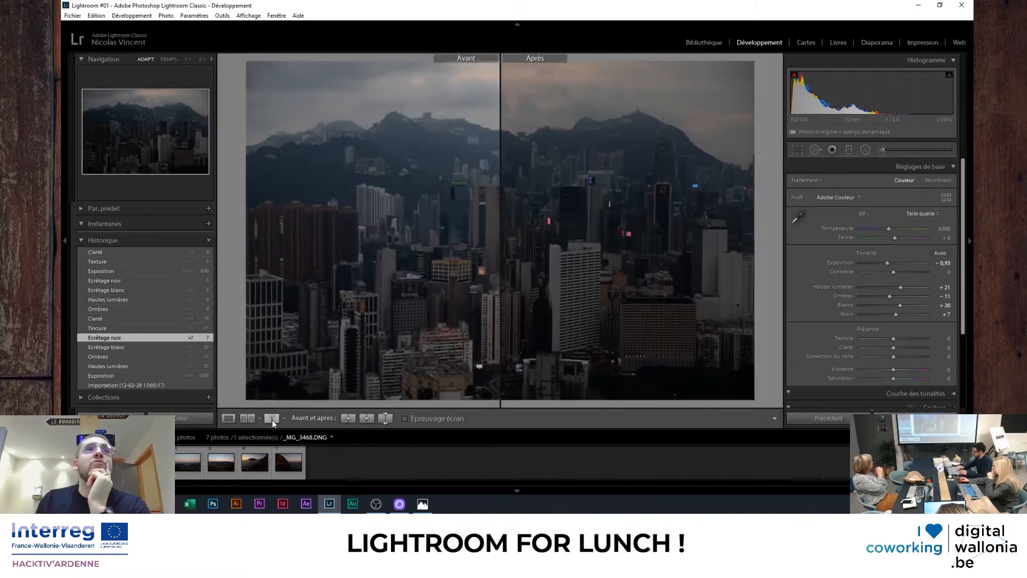
left_click(272, 419)
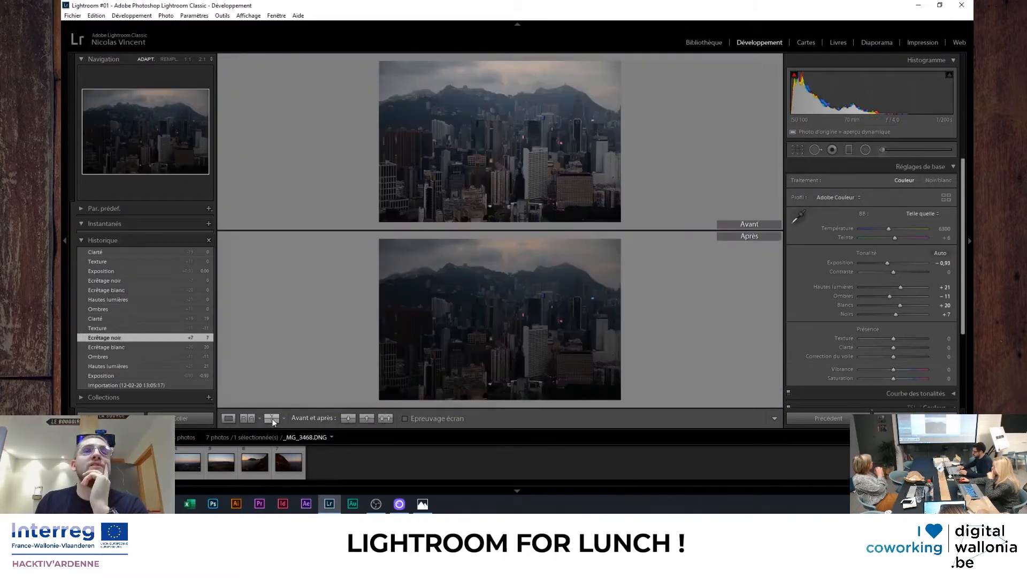
Return from the before/after comparison to the single-photo view and revert the photo to its Importation history state
left_click(272, 420)
left_click(268, 420)
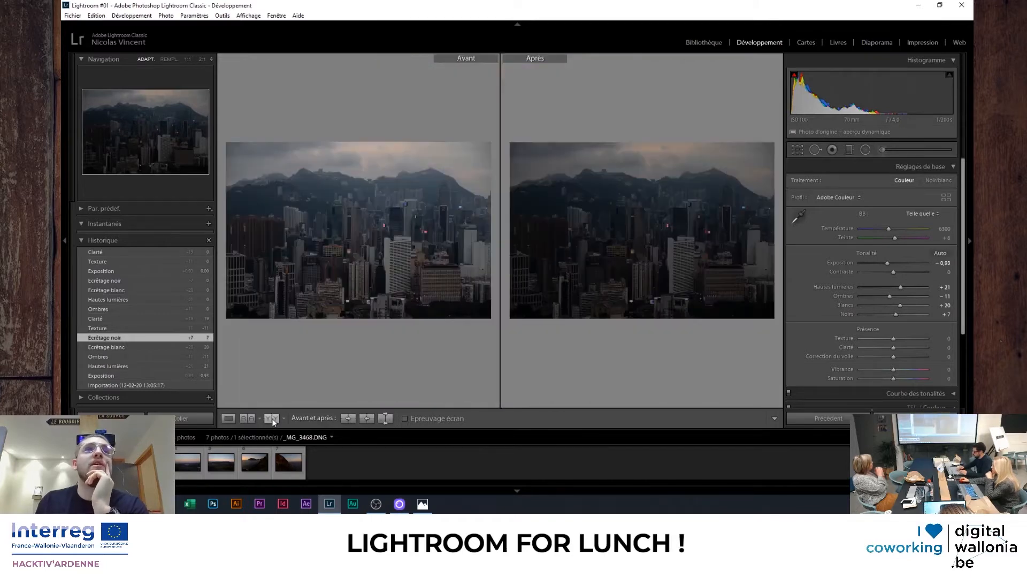
left_click(229, 419)
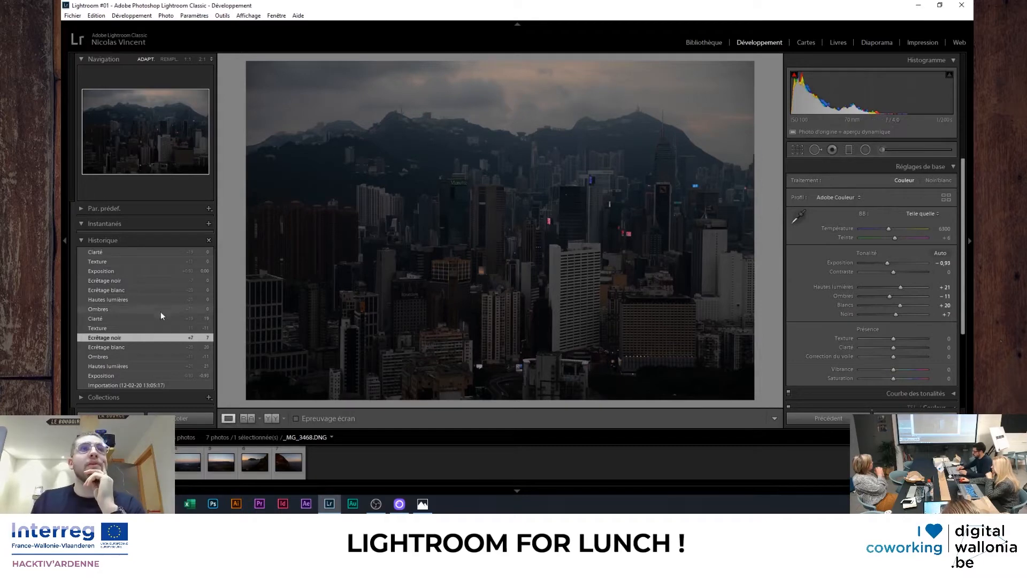
left_click(127, 385)
left_click(82, 239)
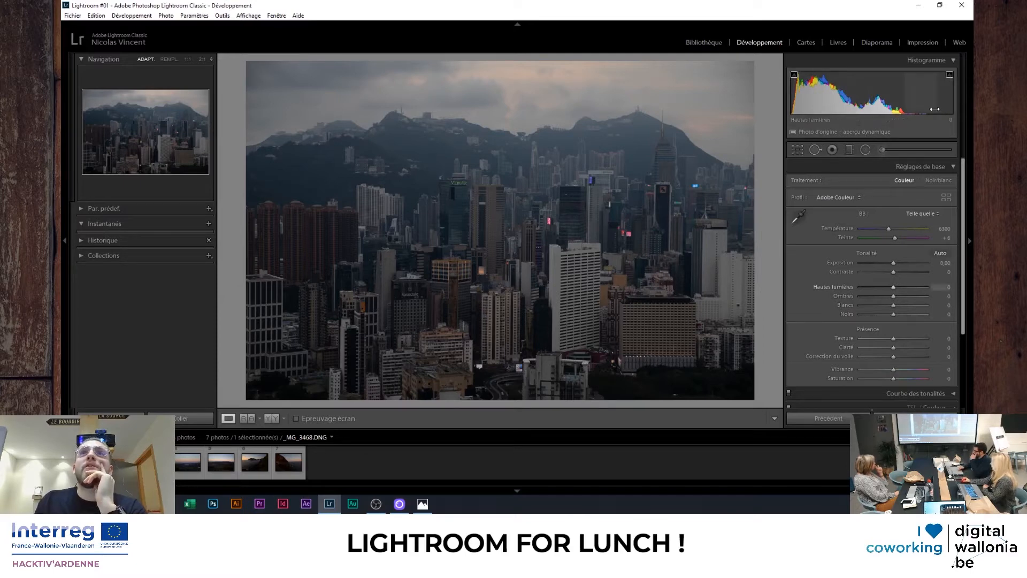
Adjust tones directly on the histogram, setting Hautes lumières to +1, Noirs to −50 and Blancs to +91
left_click_drag(889, 99, 782, 100)
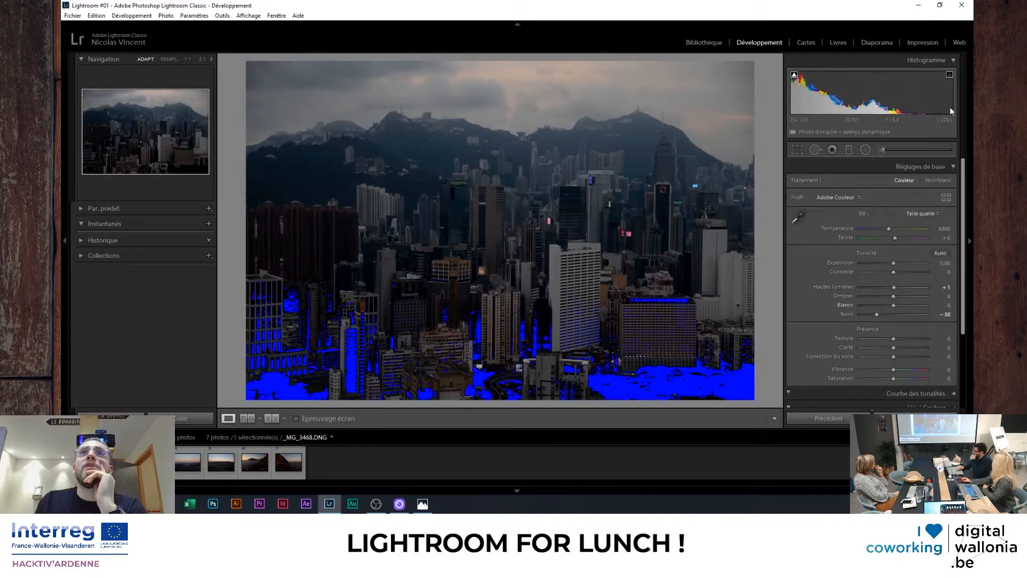
mouse_move(944, 100)
left_mouse_down()
mouse_move(968, 103)
mouse_move(958, 103)
left_mouse_up()
left_click_drag(923, 306, 924, 306)
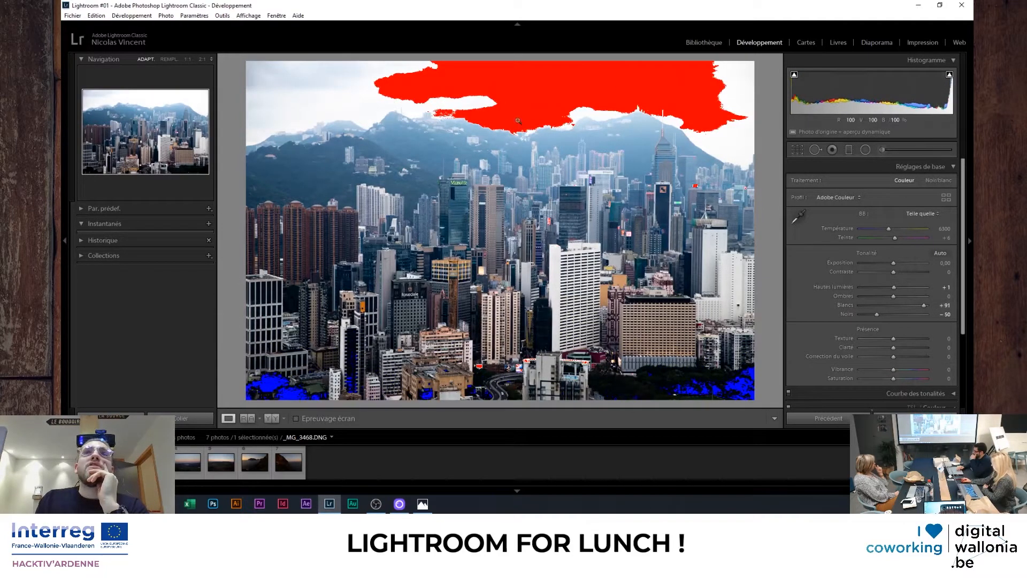
Inspect the clipped shadows in the dark foliage up close and check the clipped highlights in the sky
left_click(717, 393)
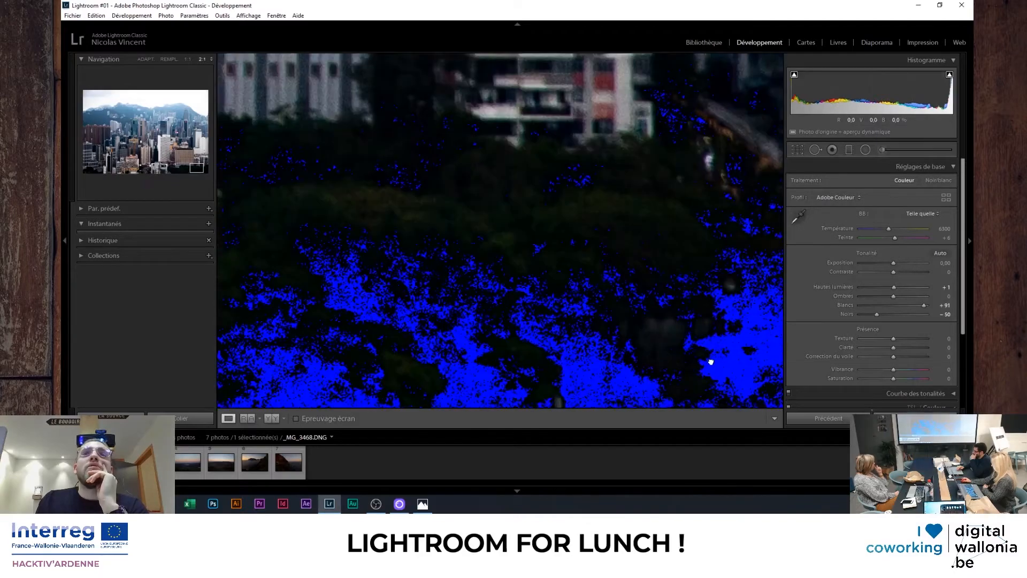
left_click(711, 361)
left_click(549, 107)
left_click(564, 146)
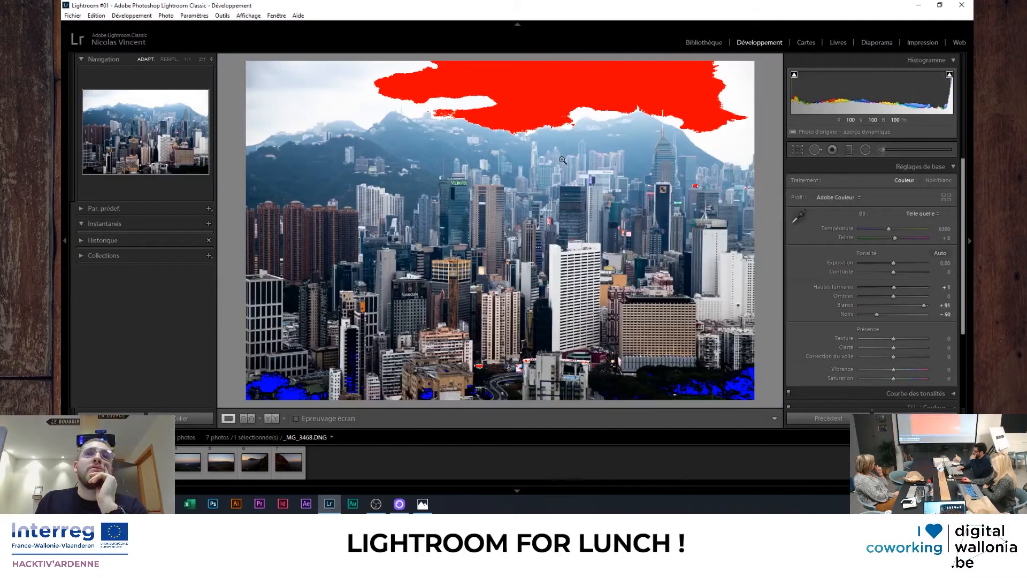
Turn the shadow and highlight clipping warnings off and back on to compare the photo with and without them
left_click(795, 74)
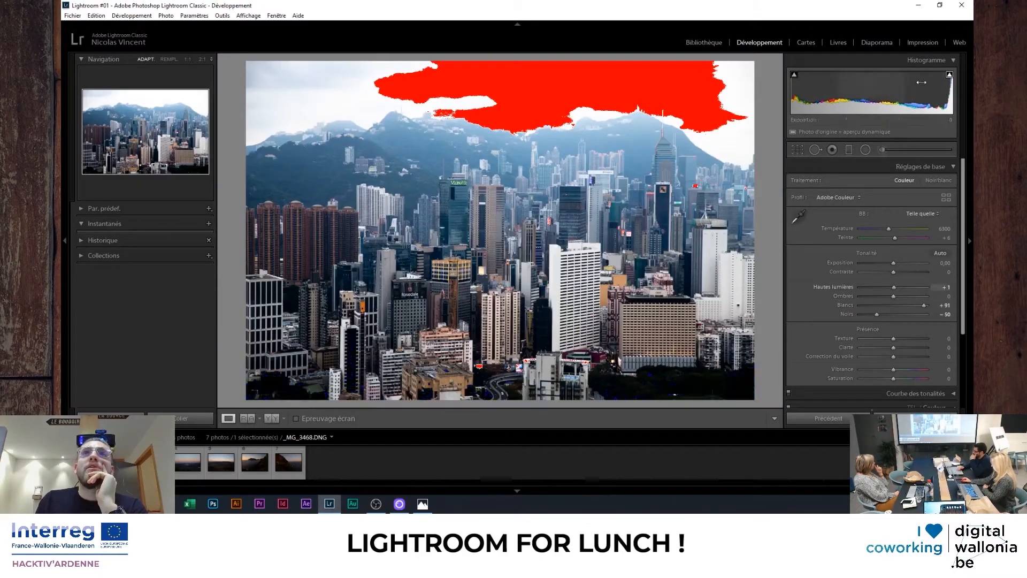
left_click(949, 74)
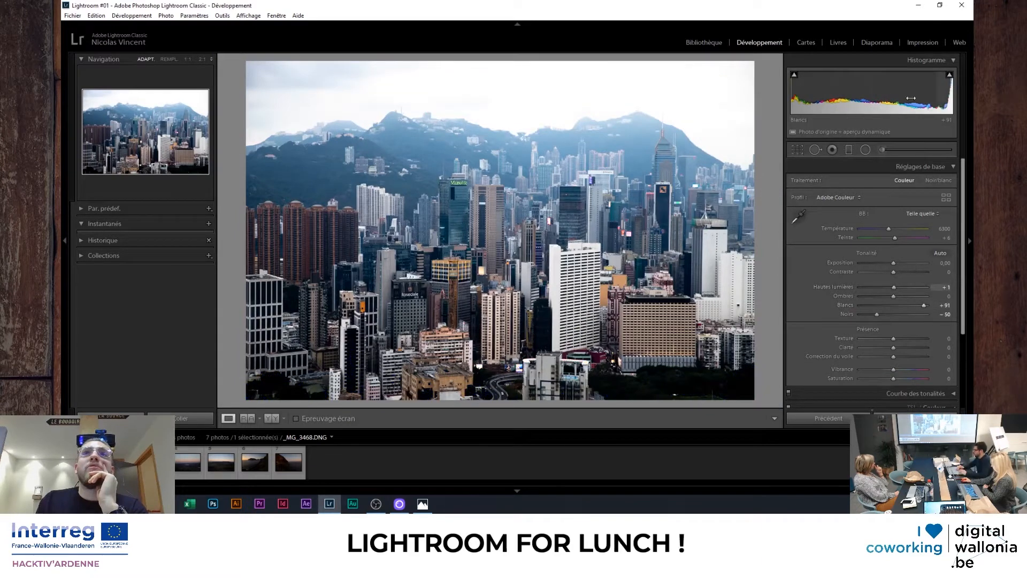
left_click(794, 74)
left_click(949, 74)
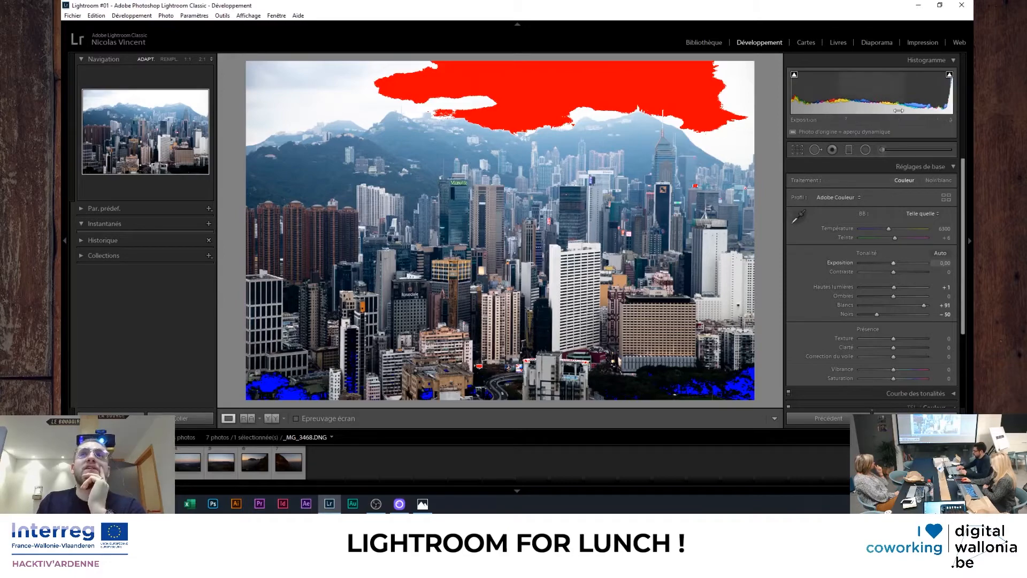
Rebalance the tones on the histogram, bringing Blancs to +71, Noirs to +60 and Ombres to −46
left_click_drag(923, 89, 912, 94)
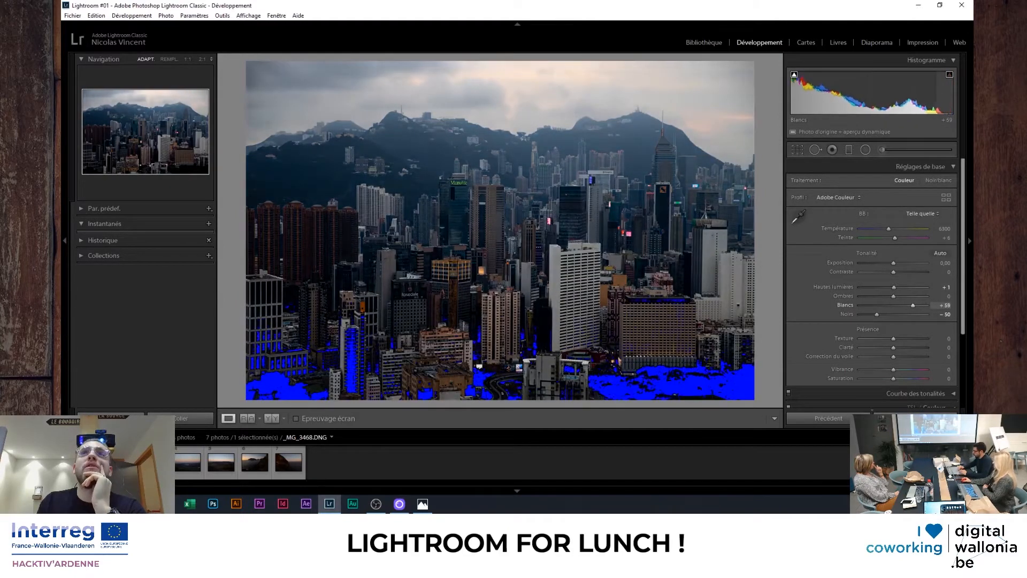
left_click_drag(801, 92, 940, 92)
left_click_drag(813, 97, 794, 97)
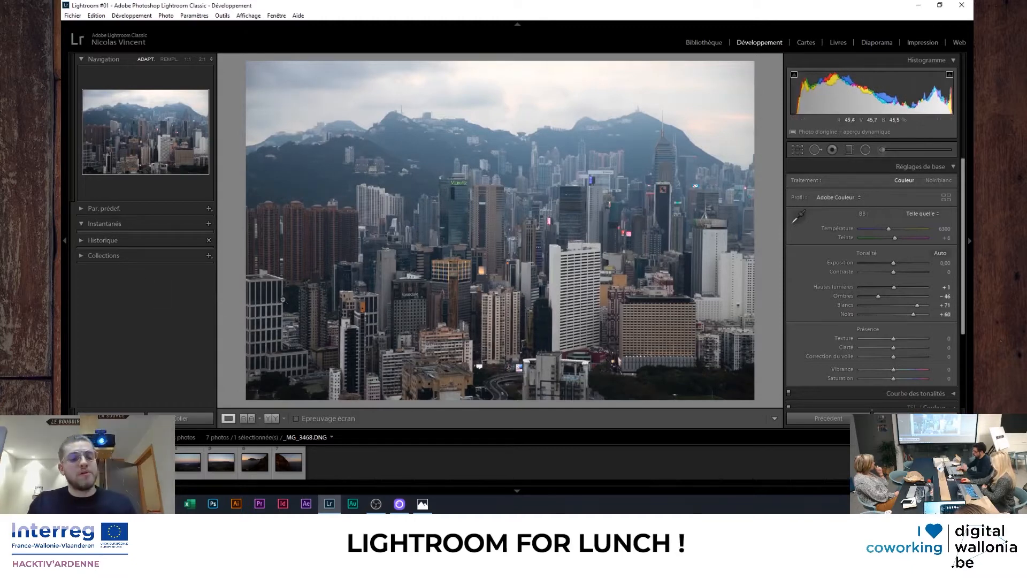
Revert the photo to its Importation history state and collapse the edit history
left_click(145, 240)
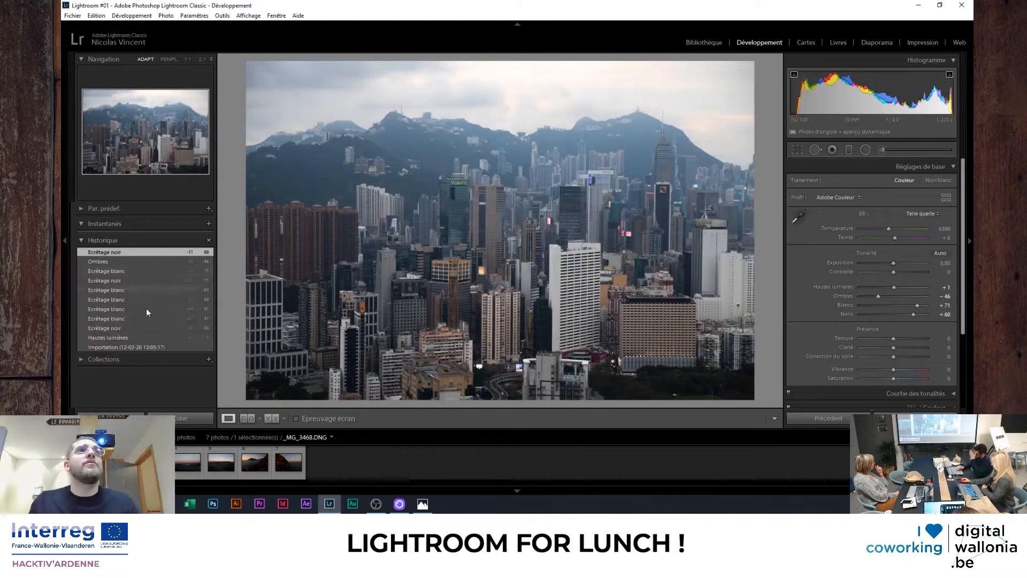
left_click(130, 347)
left_click(82, 239)
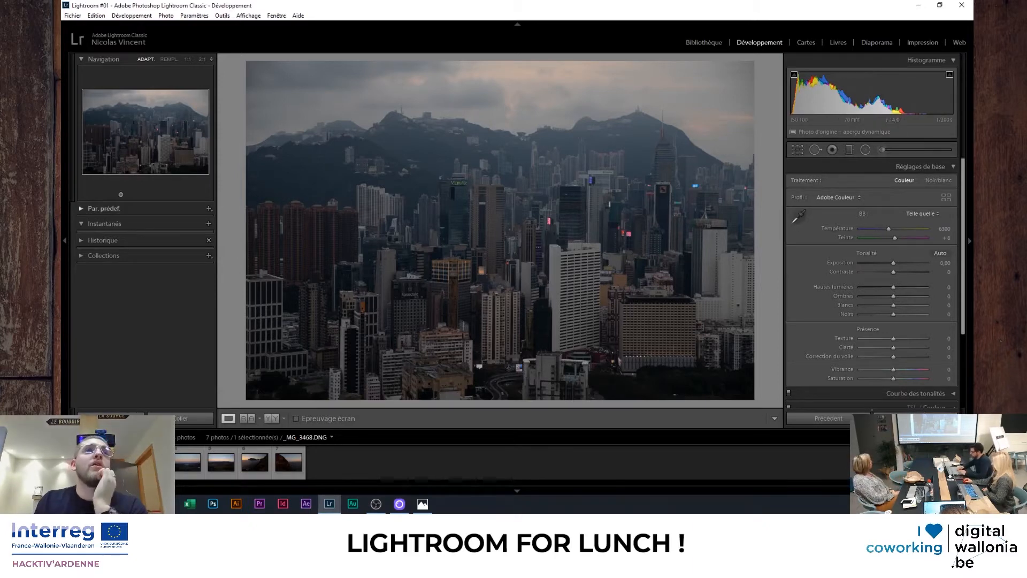
Show the presets and set Exposition −0,36, Contraste +13, Hautes lumières −7, Ombres +9, Blancs +10 and Noirs −7
left_click(82, 208)
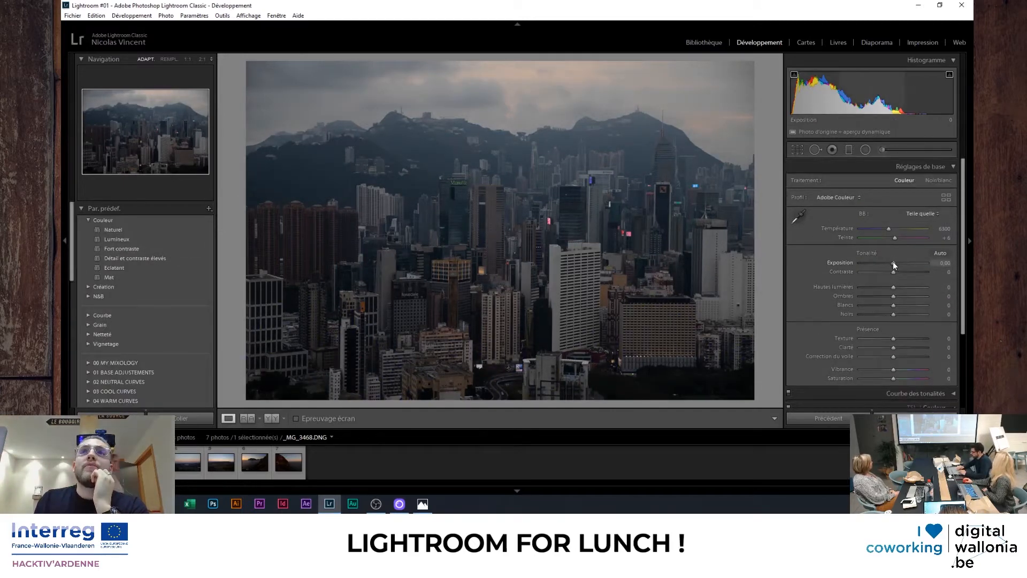
left_click_drag(894, 262, 902, 304)
scroll(897, 278, "down", 2)
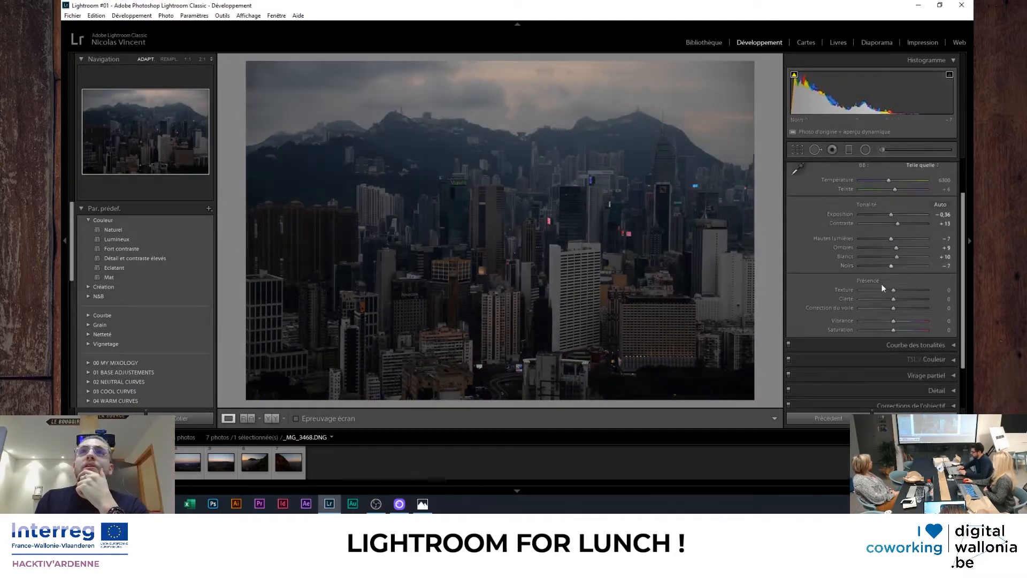
scroll(900, 334, "up", 2)
scroll(869, 290, "down", 3)
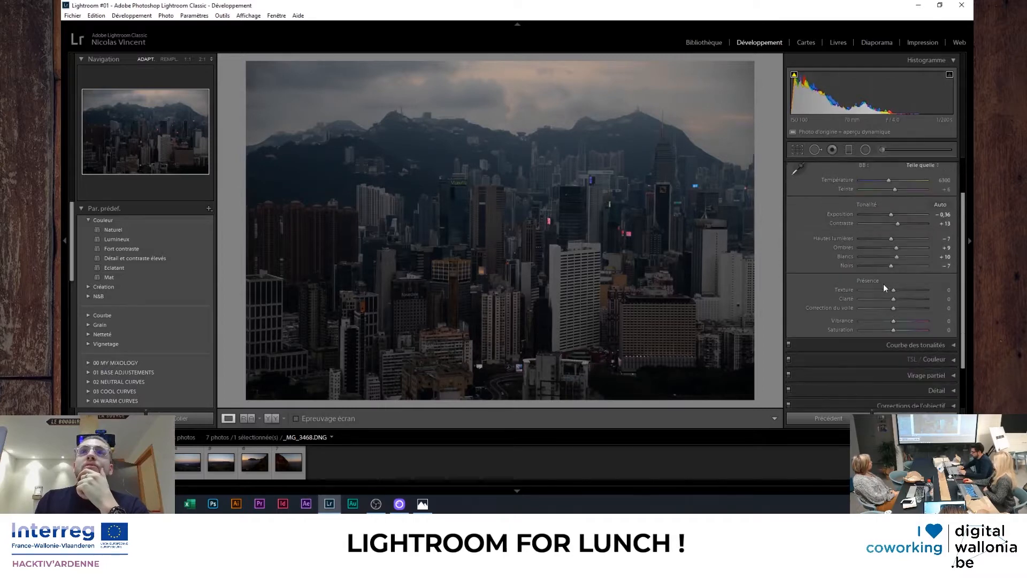
scroll(903, 342, "up", 3)
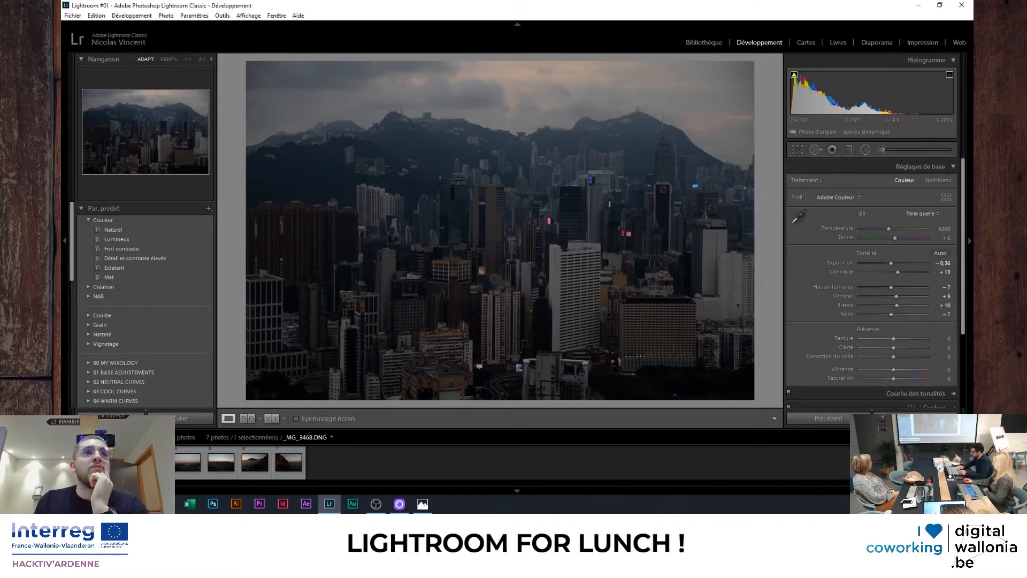
Copy the skyline photo's develop settings, leaving lens corrections, transformation and cropping excluded
right_click(83, 459)
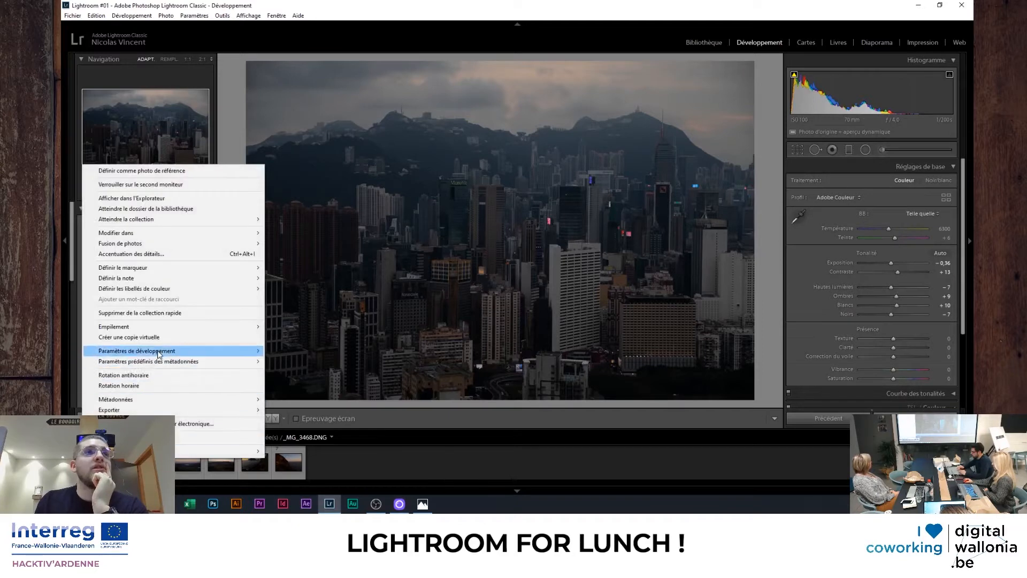
mouse_move(159, 355)
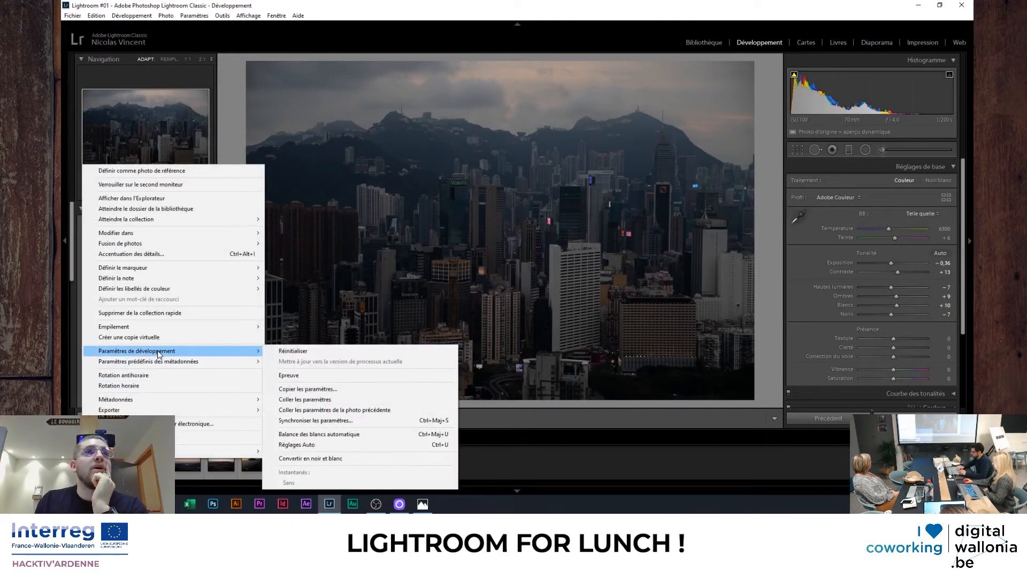
left_click(340, 389)
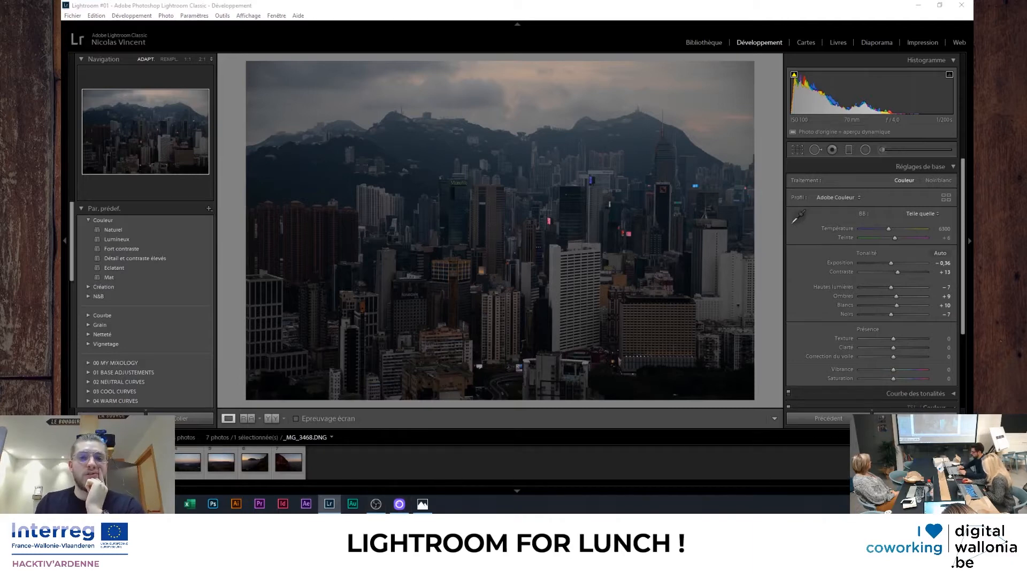
left_click_drag(192, 109, 420, 109)
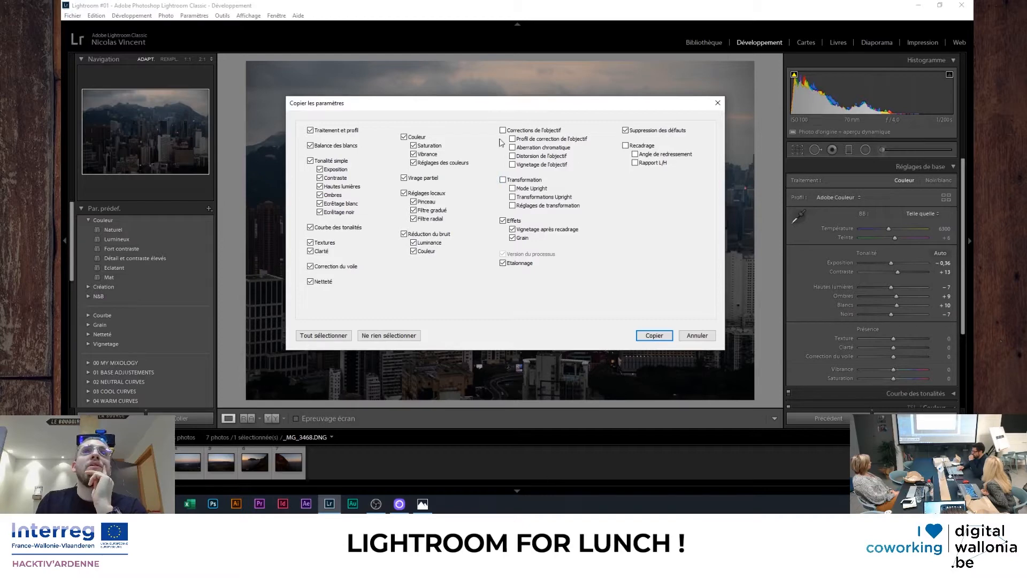
left_click(654, 335)
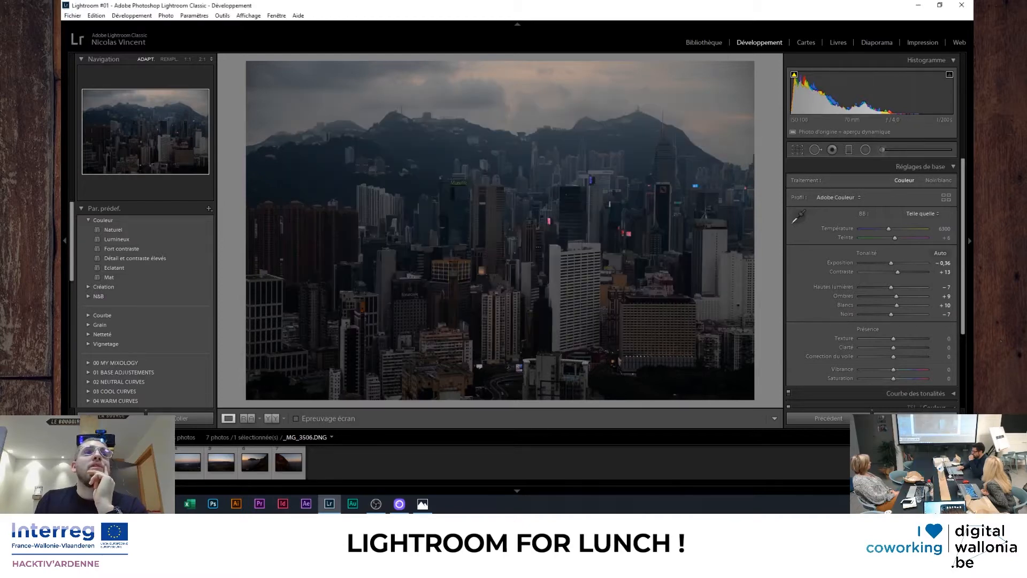
Select all seven photos in the filmstrip and paste the copied develop settings onto them
key("Right")
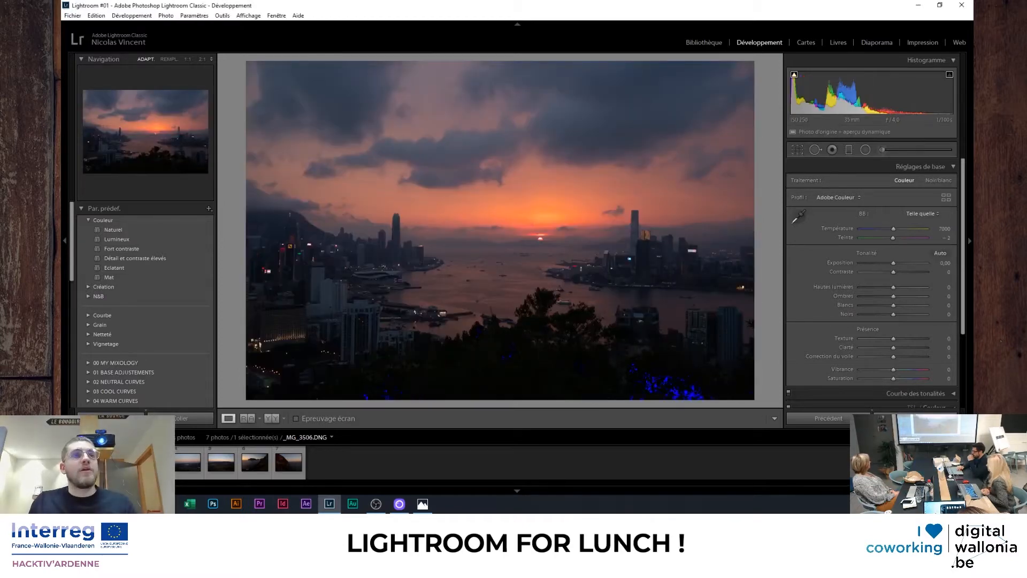
key("ctrl+a")
right_click(117, 466)
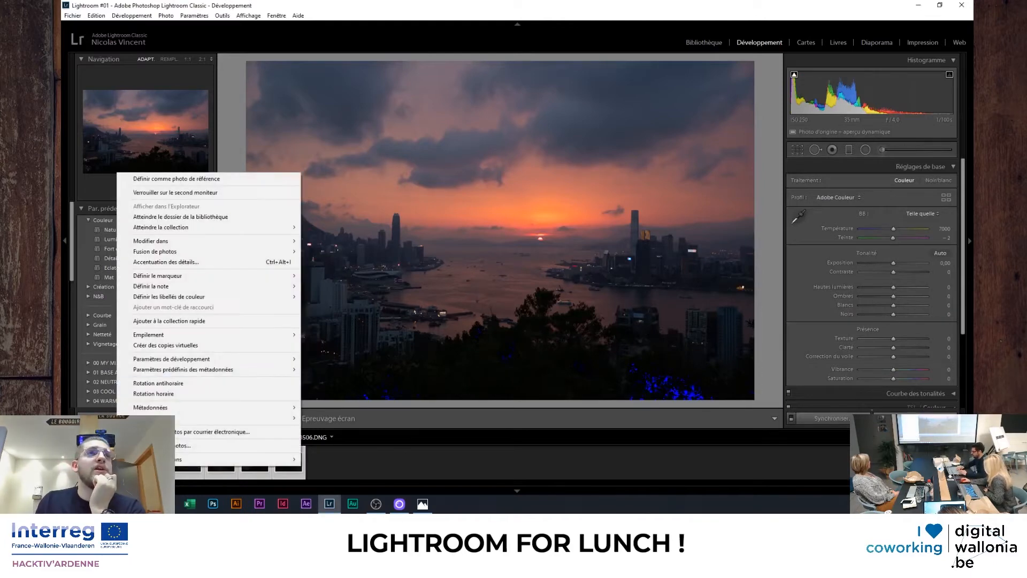
mouse_move(267, 359)
left_click(343, 402)
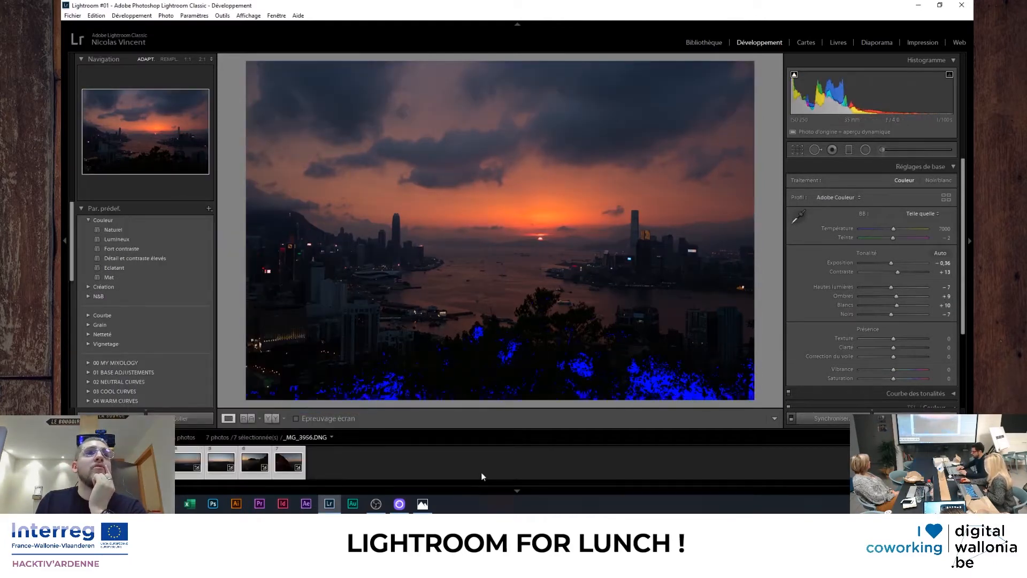
Deselect all photos, open only _MG_3948.DNG and collapse the Couleur preset group
left_click(403, 459)
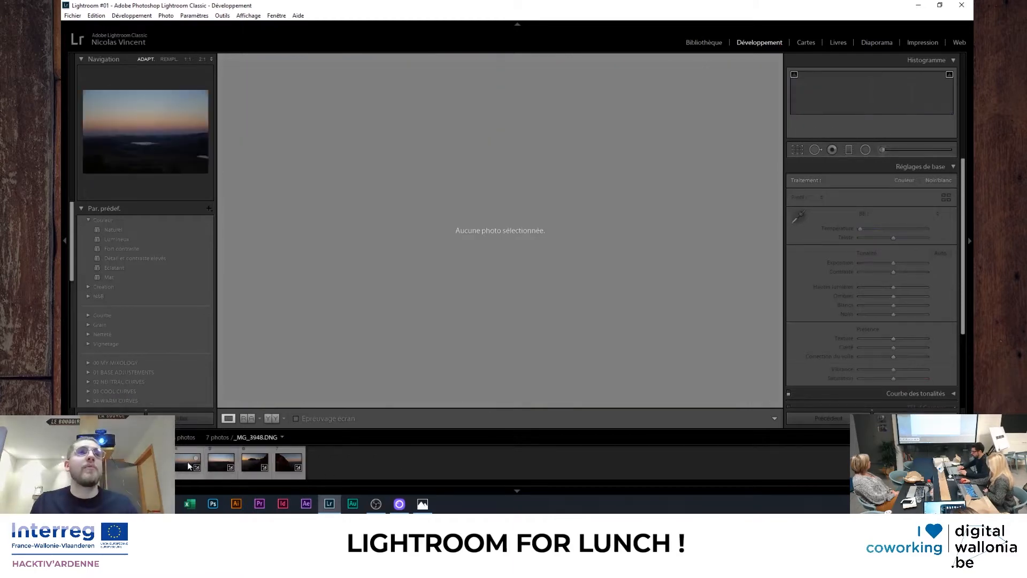
left_click(187, 461)
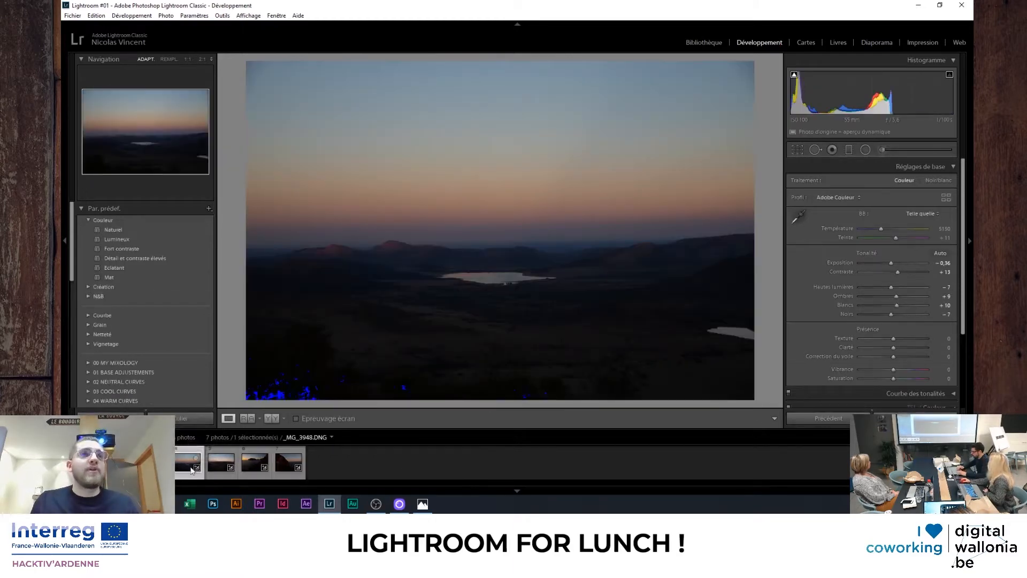
left_click(89, 220)
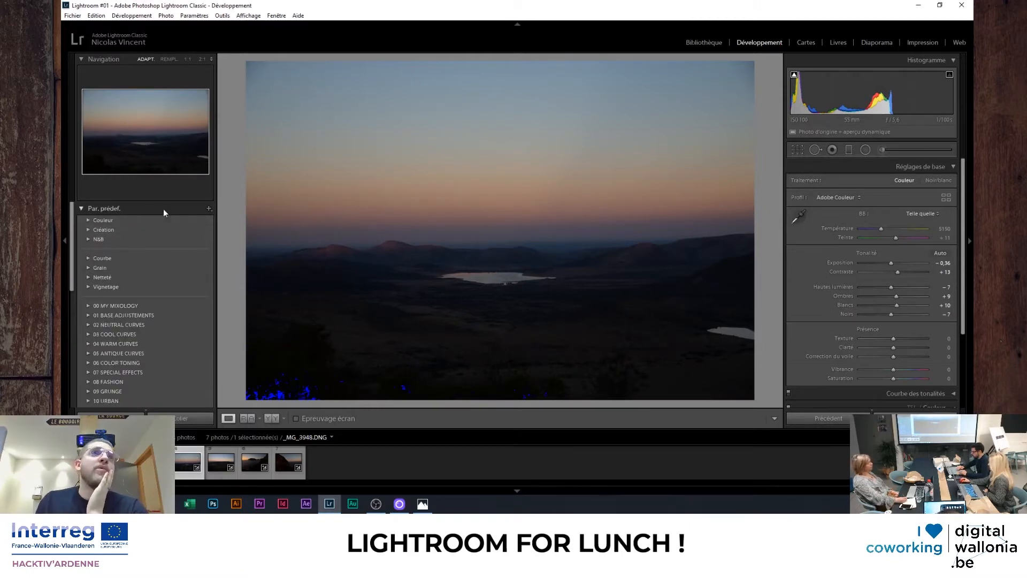
left_click(210, 209)
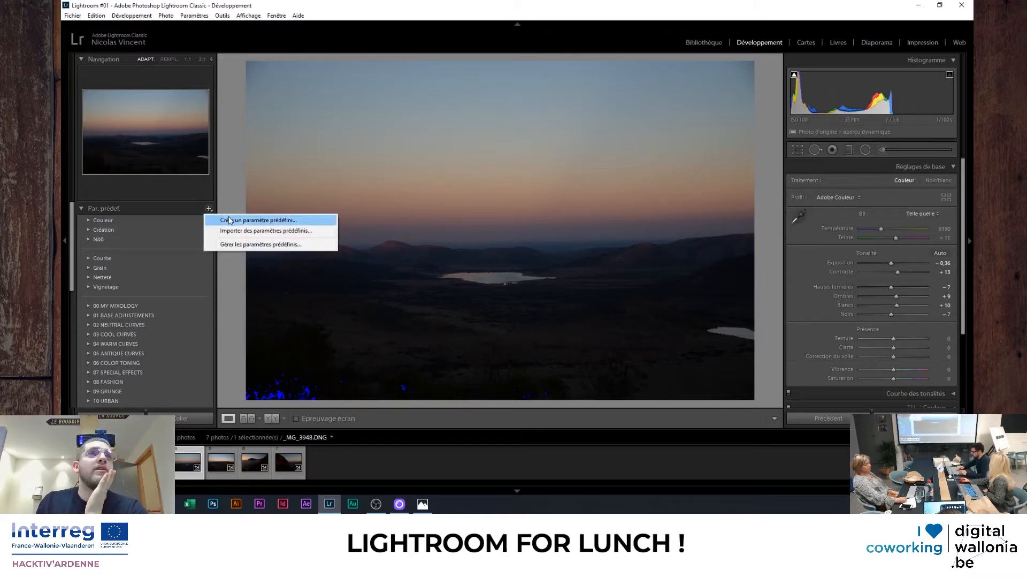
left_click(229, 220)
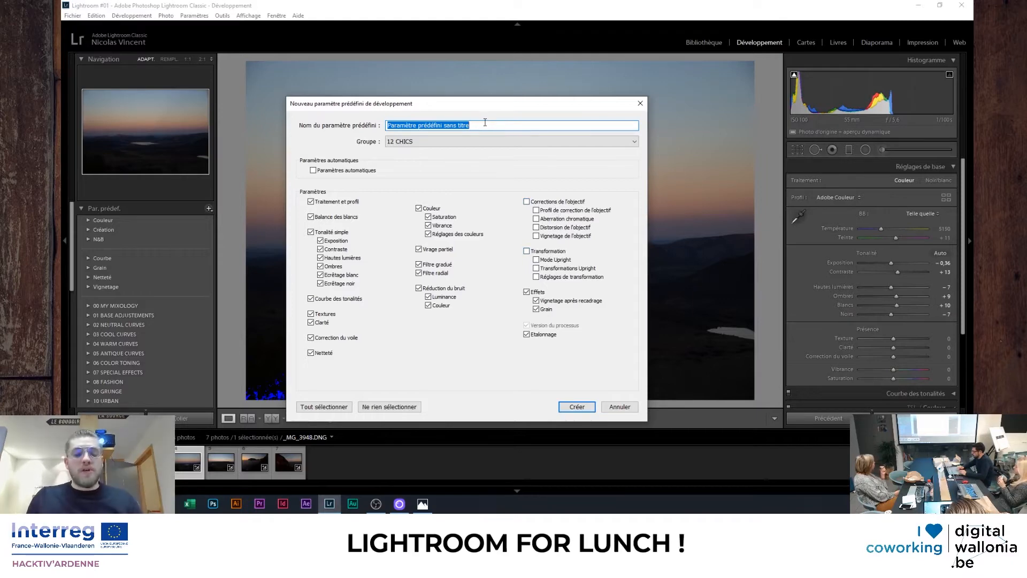
type("test")
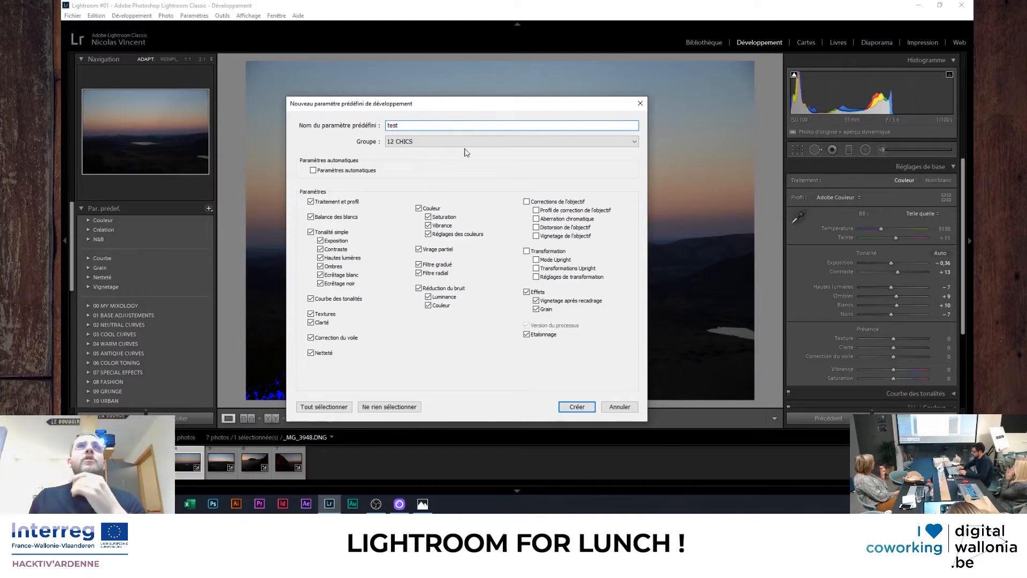
left_click(498, 141)
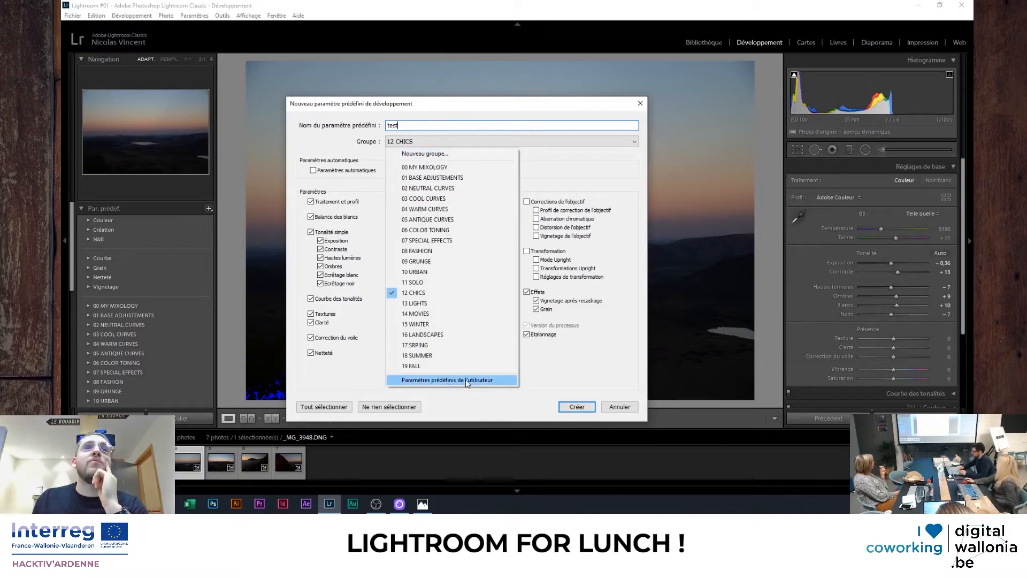
left_click(435, 140)
left_click(438, 146)
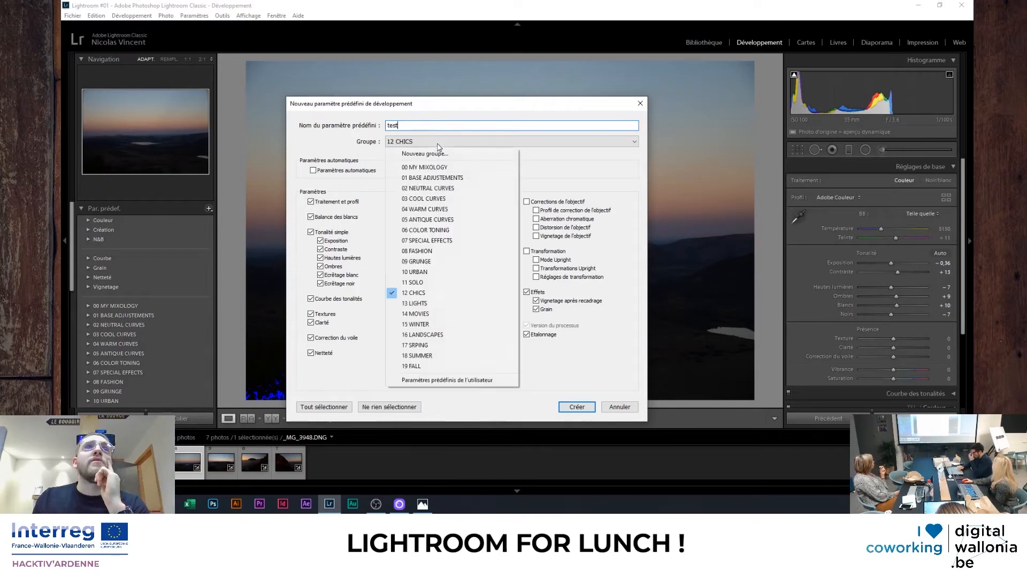
left_click(353, 142)
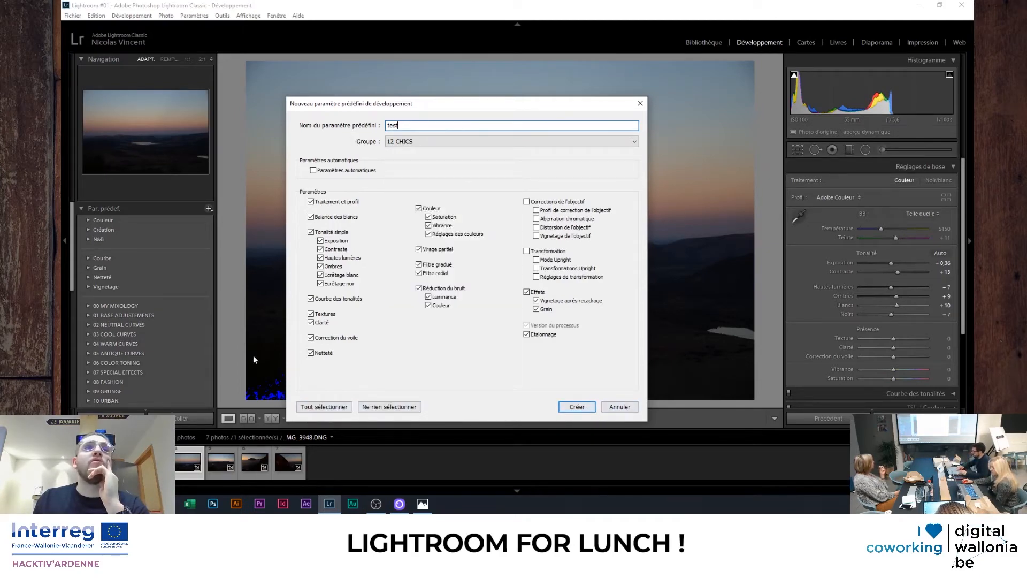
left_click(620, 406)
Collapse the Paramètres prédéfinis de l'utilisateur group at the end of the preset list
scroll(150, 332, "down", 5)
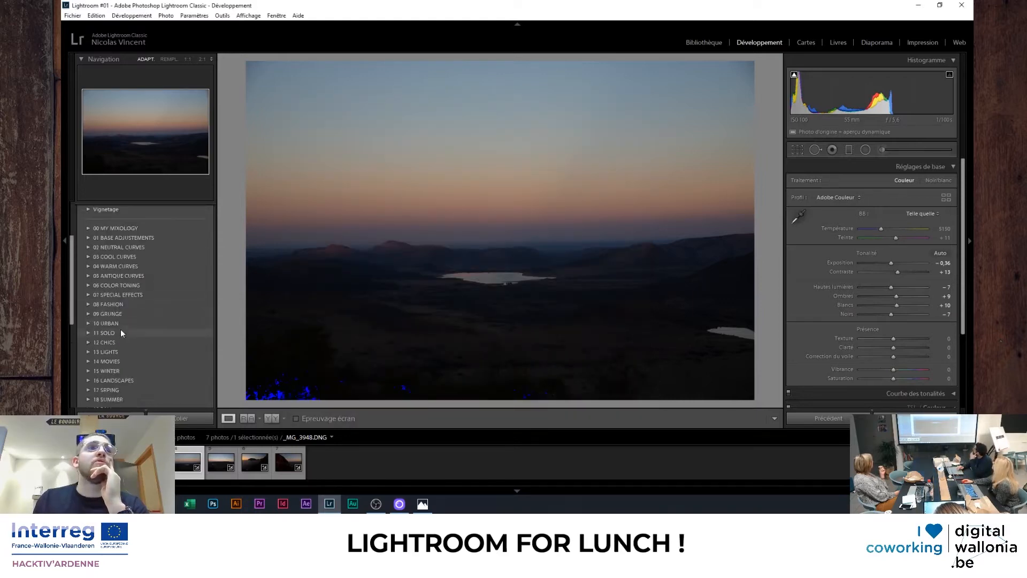
scroll(116, 293, "down", 2)
scroll(165, 333, "up", 2)
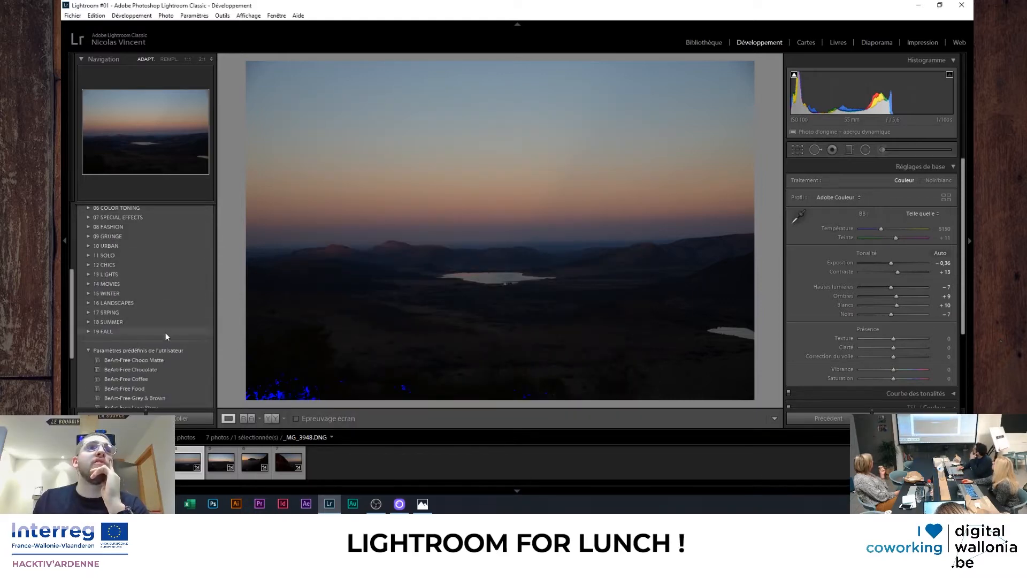
left_click(87, 351)
left_click(88, 352)
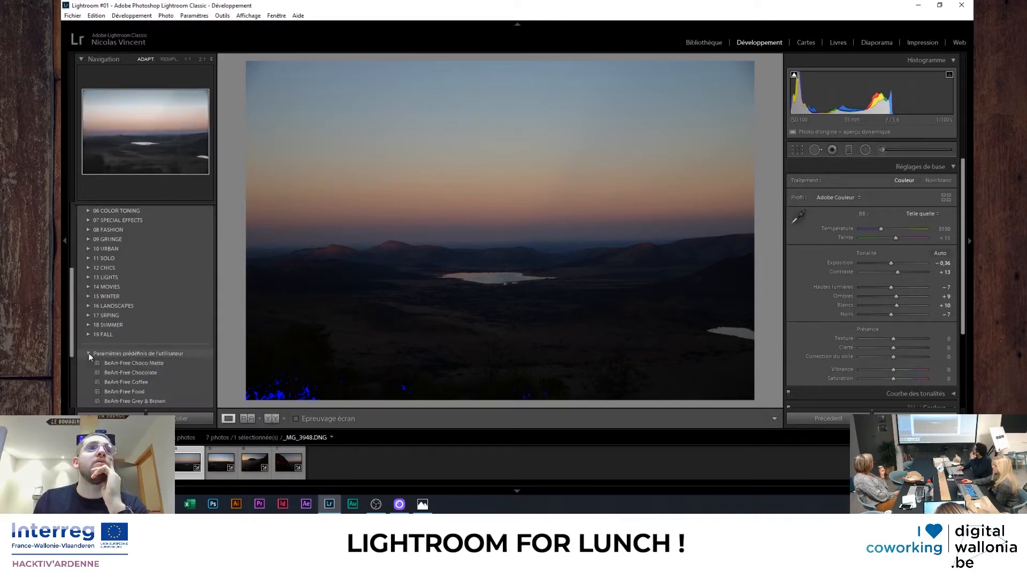
left_click(91, 352)
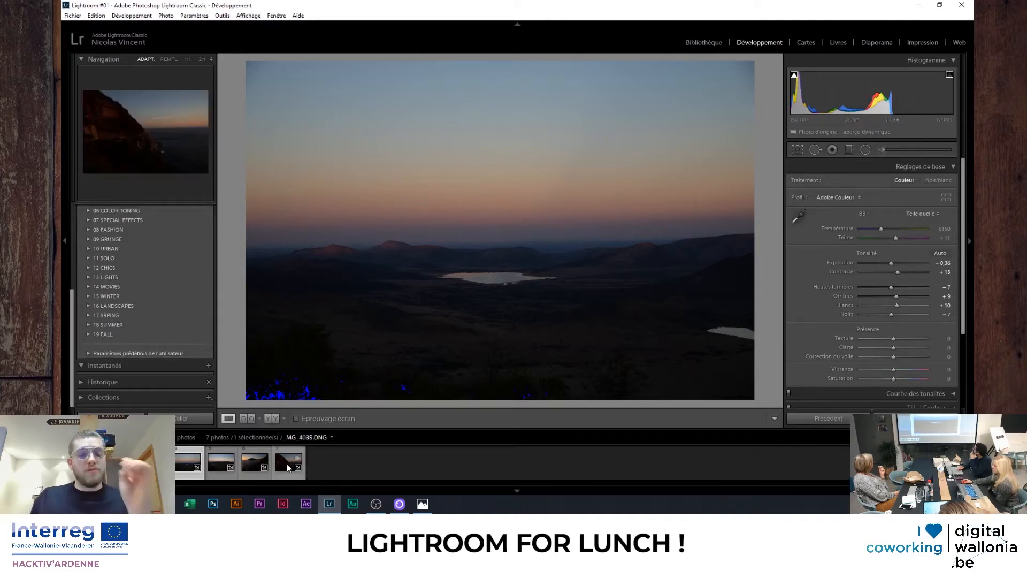
Reset the skyline photo _MG_3468.DNG to its unadjusted state through the history, and collapse the Par. prédéf. and Réglages de base sections
key("ctrl+d")
left_click(120, 462)
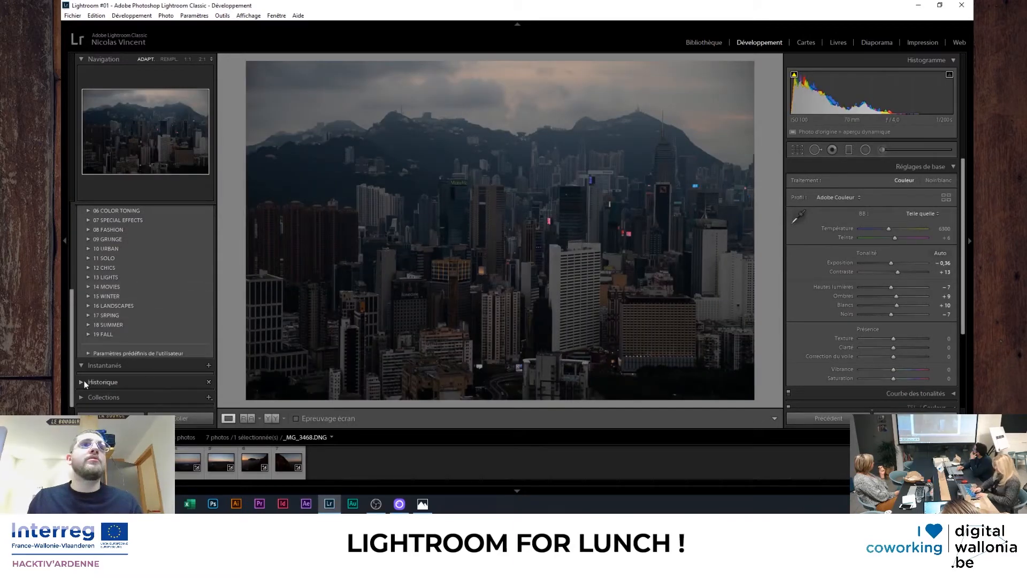
left_click(84, 382)
left_click(109, 385)
left_click(82, 316)
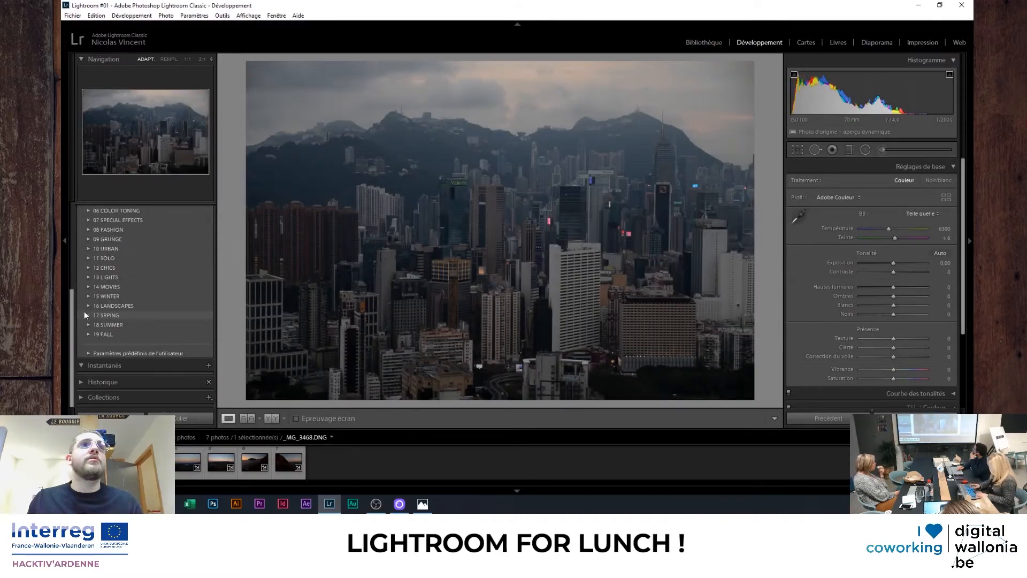
left_click(82, 209)
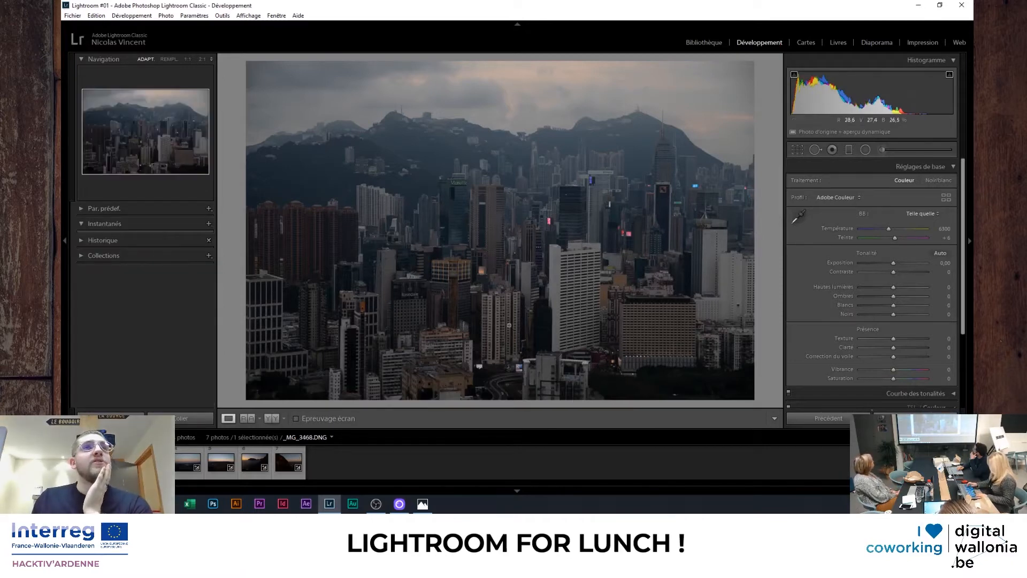
left_click(953, 167)
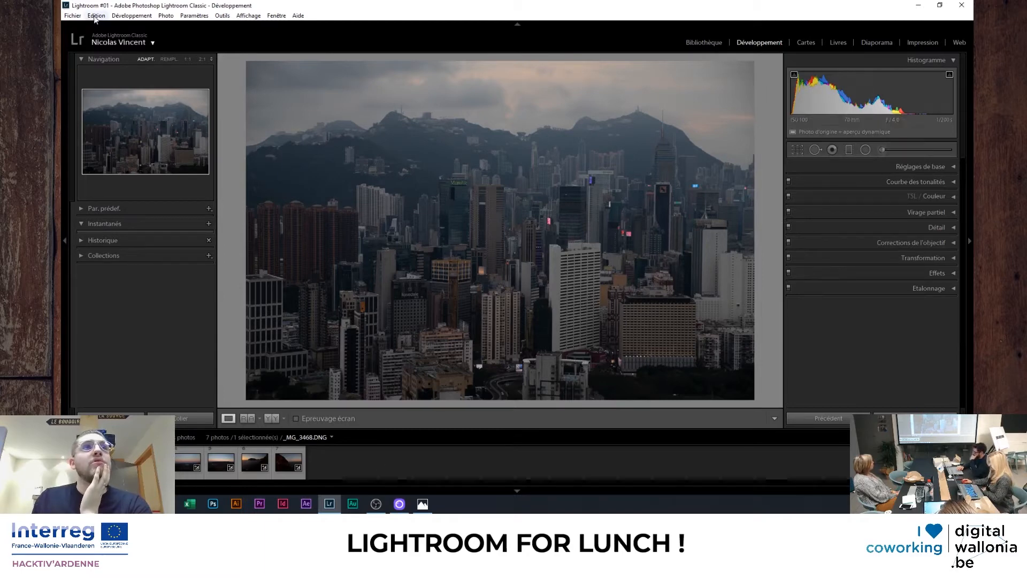
Import only the tree photo _MG_4498.CR2 from the Canon 6DII folder as a DNG copy and open it in the Develop module
left_click(73, 15)
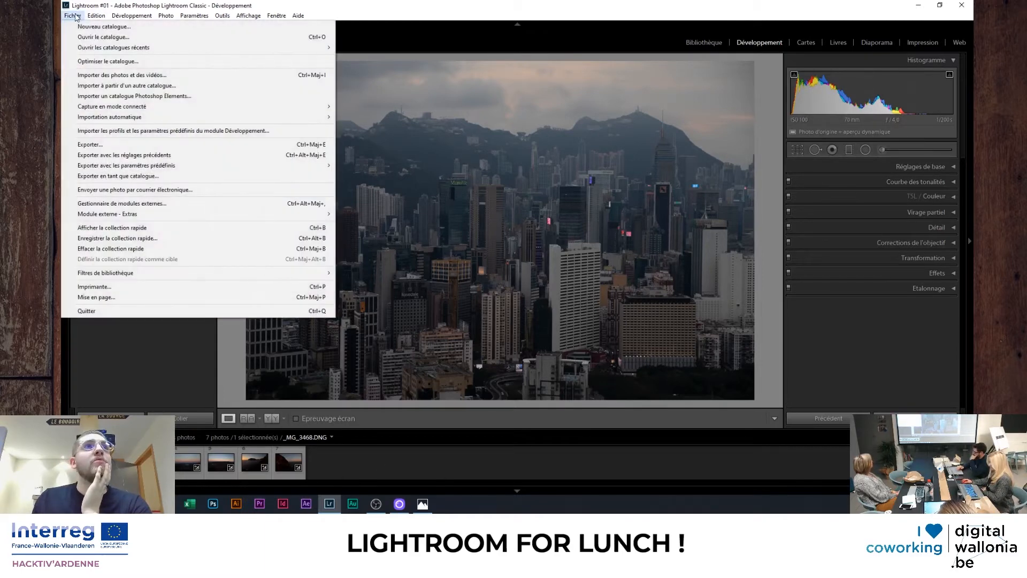
left_click(122, 75)
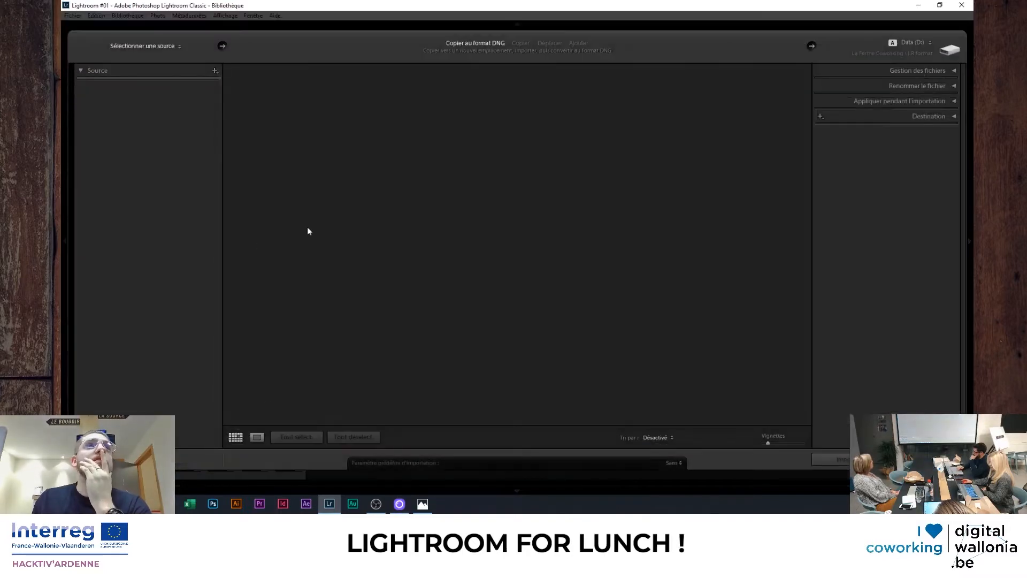
left_click(126, 161)
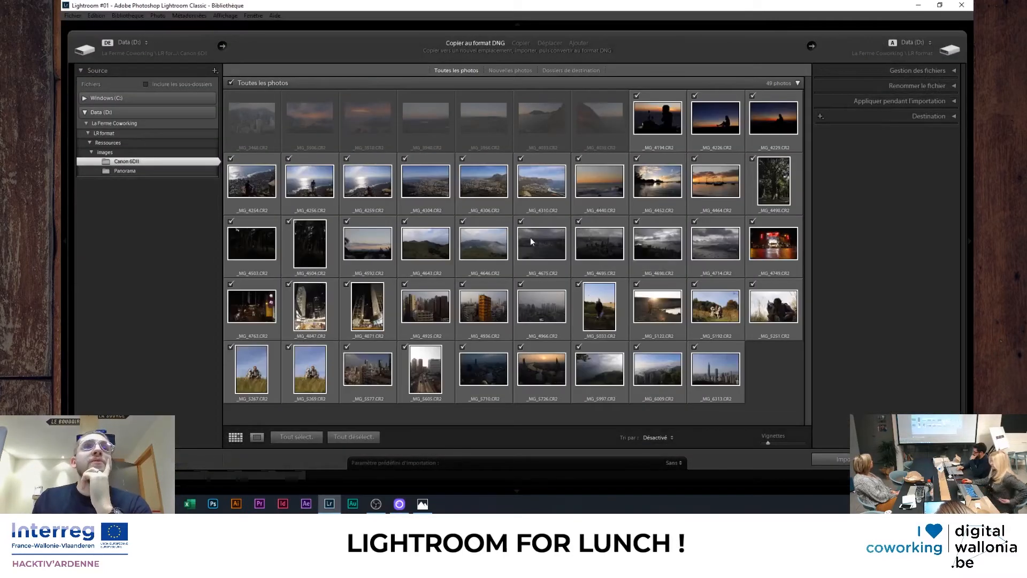
left_click(356, 438)
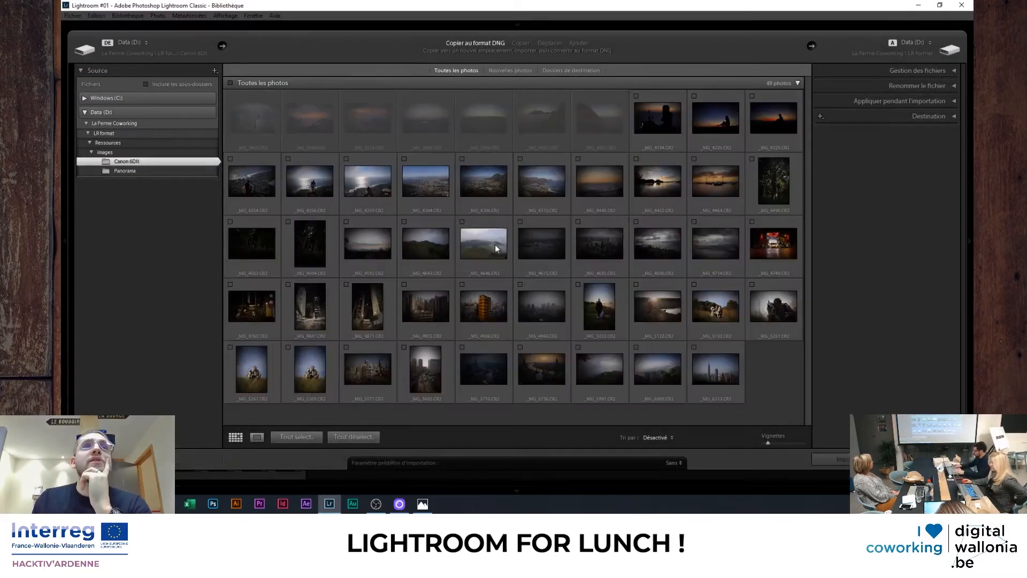
left_click(783, 204)
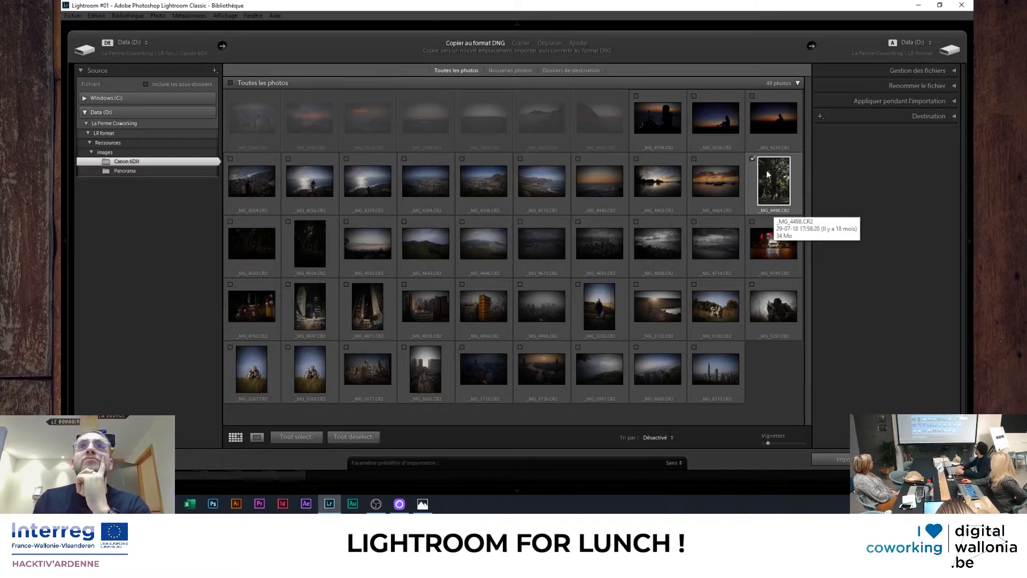
left_click(829, 459)
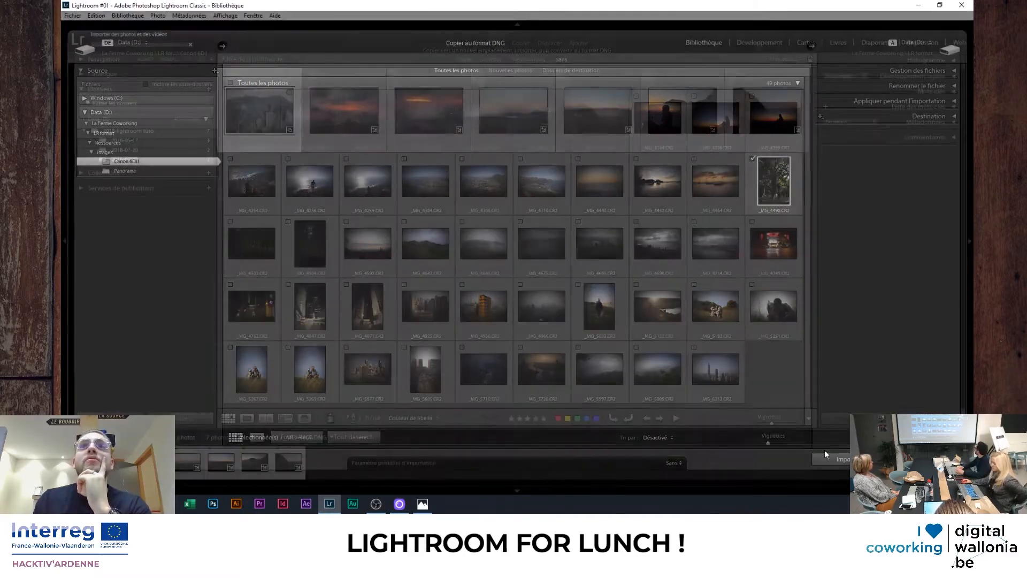
key("d")
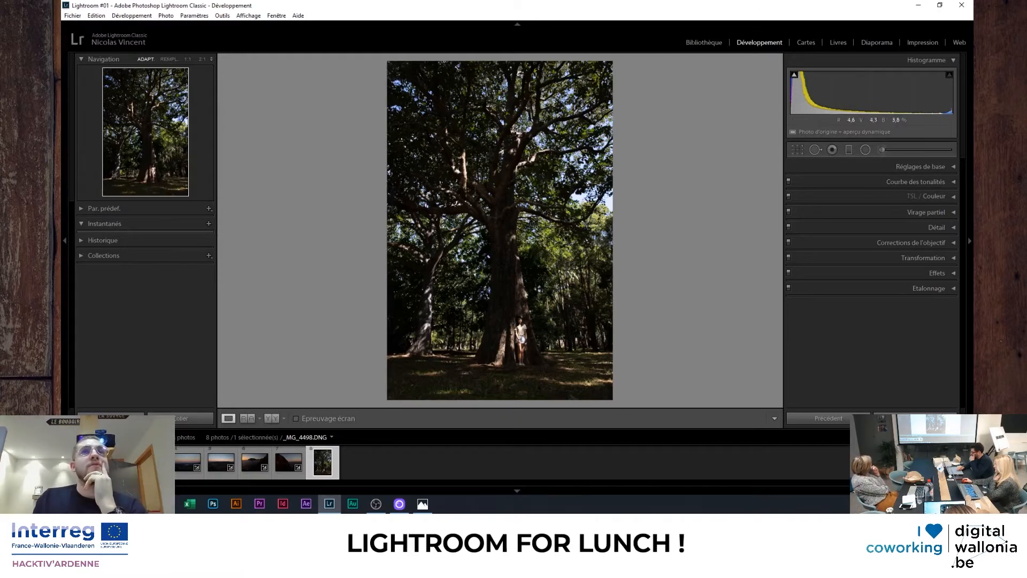
Enable the lens correction profile for the tree photo and view the available lens brands, keeping Canon
left_click(939, 244)
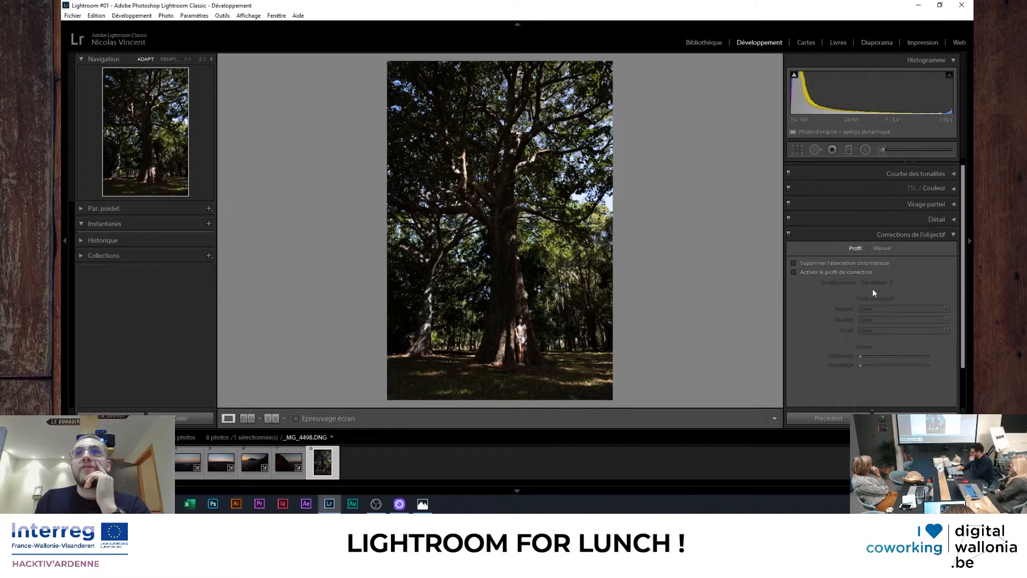
left_click(824, 273)
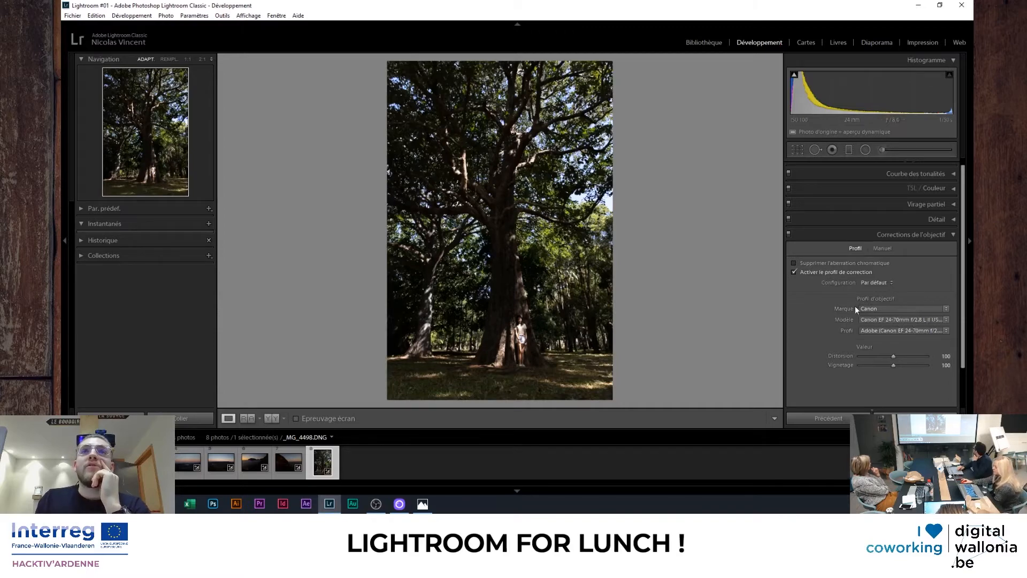
left_click(882, 309)
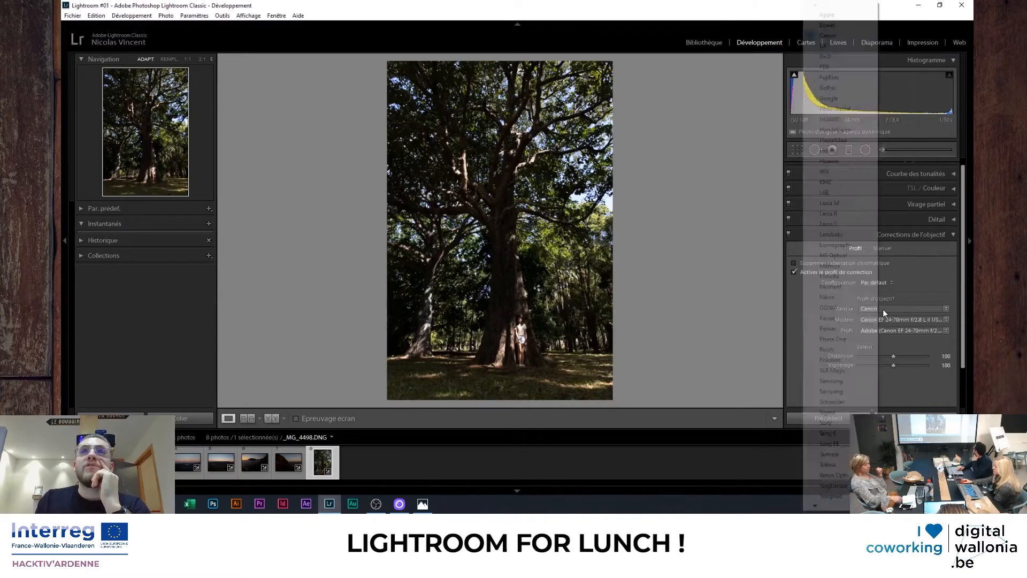
left_click(929, 340)
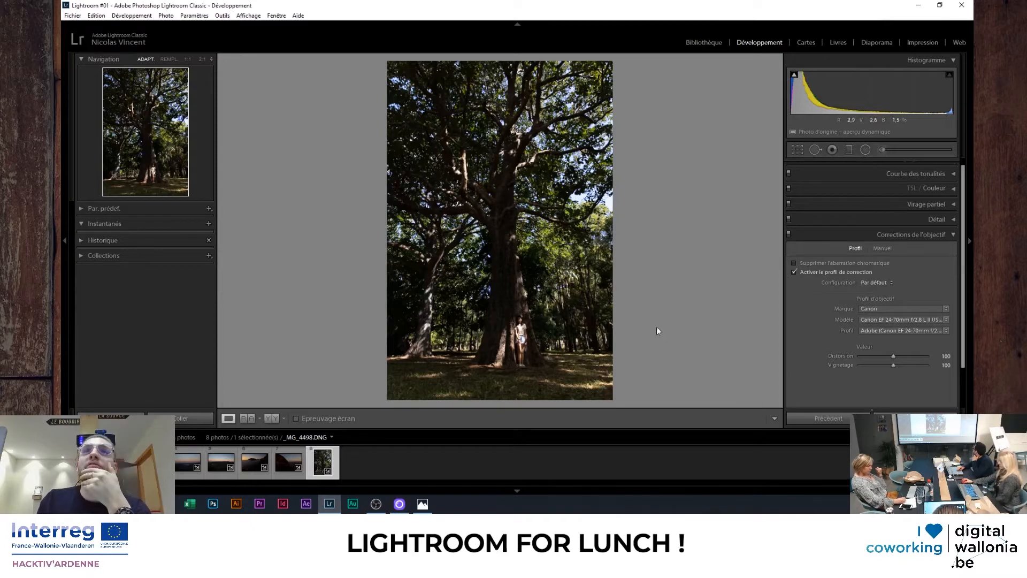
Compare the tree photo with and without the lens correction profile several times, ending with the profile enabled
left_click(817, 272)
left_click(817, 272)
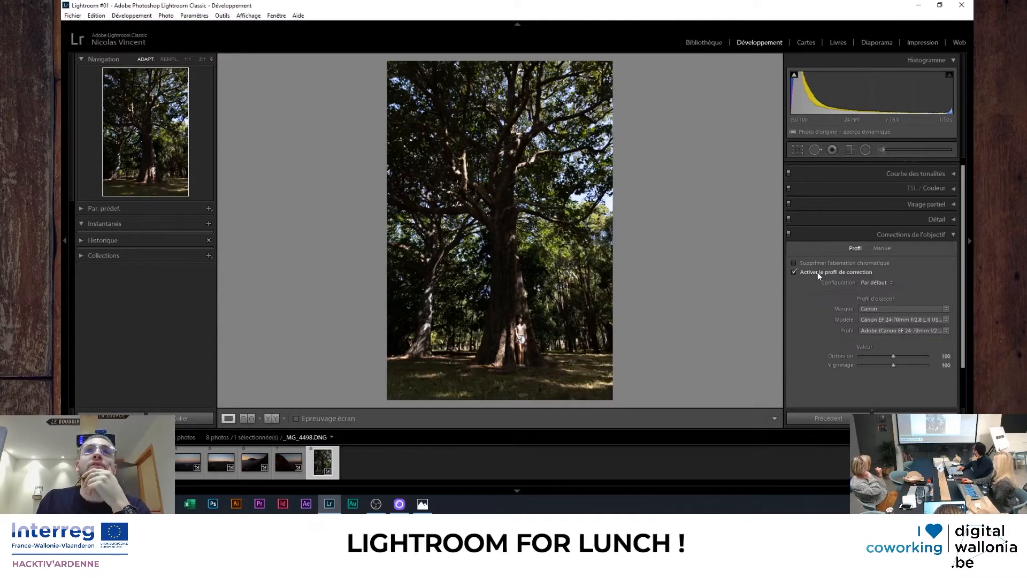
left_click(818, 271)
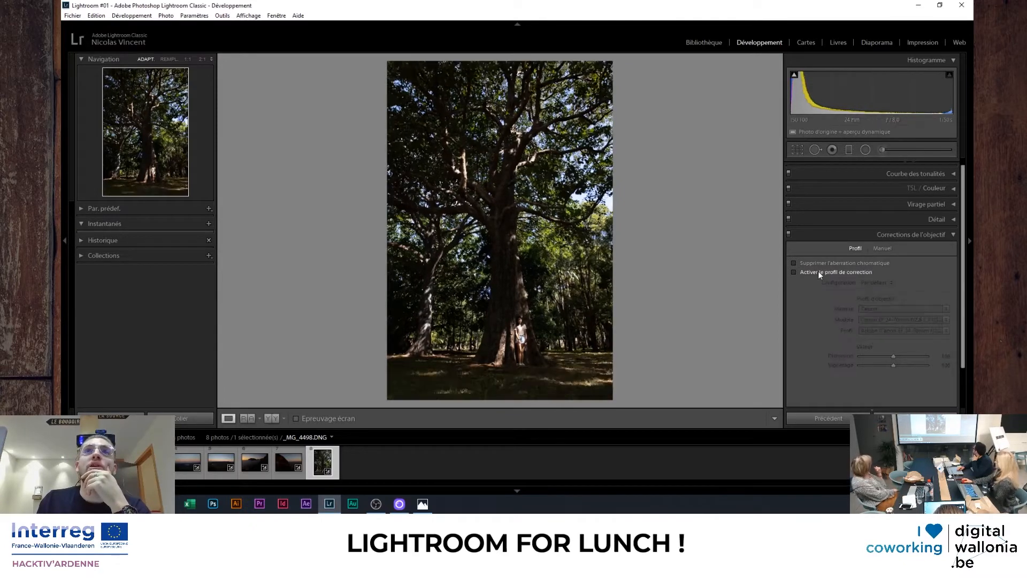
left_click(818, 271)
left_click(817, 271)
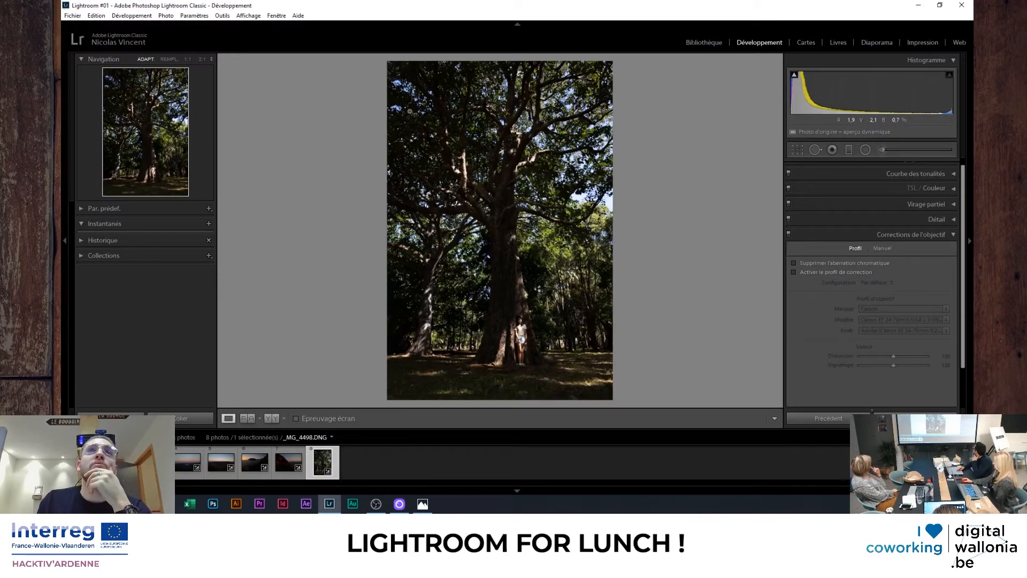
left_click(862, 272)
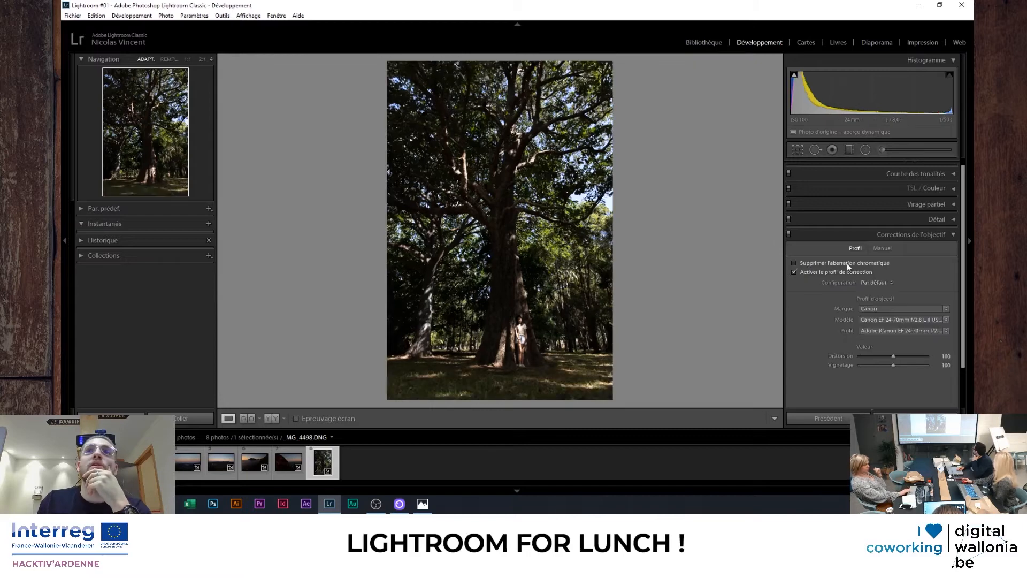
left_click(813, 272)
left_click(813, 272)
left_click(813, 272)
left_click(813, 272)
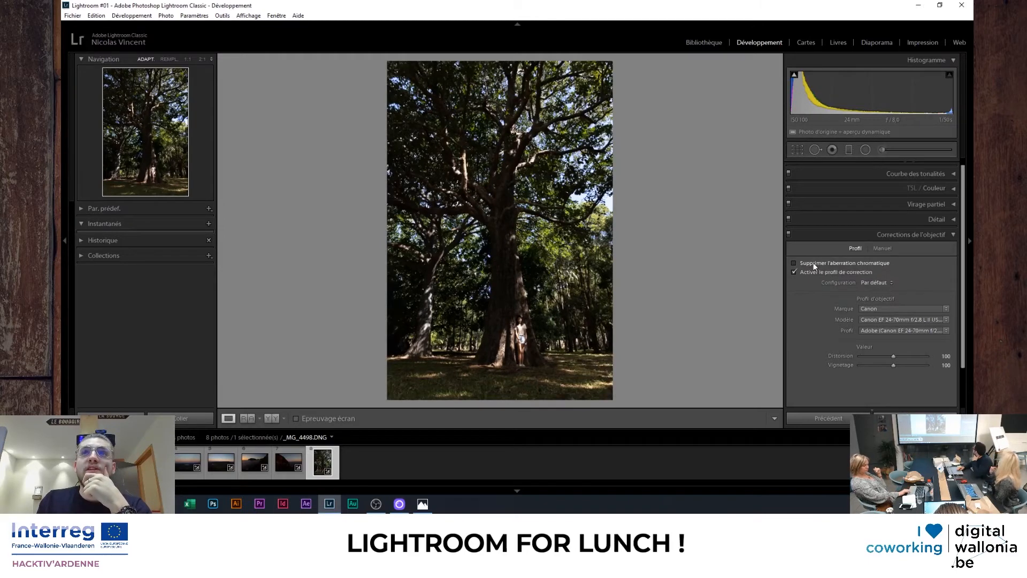
Magnify the upper foliage of the tree photo to 4:1 and examine the leaf edges against the sky for chromatic aberration
left_click(920, 237)
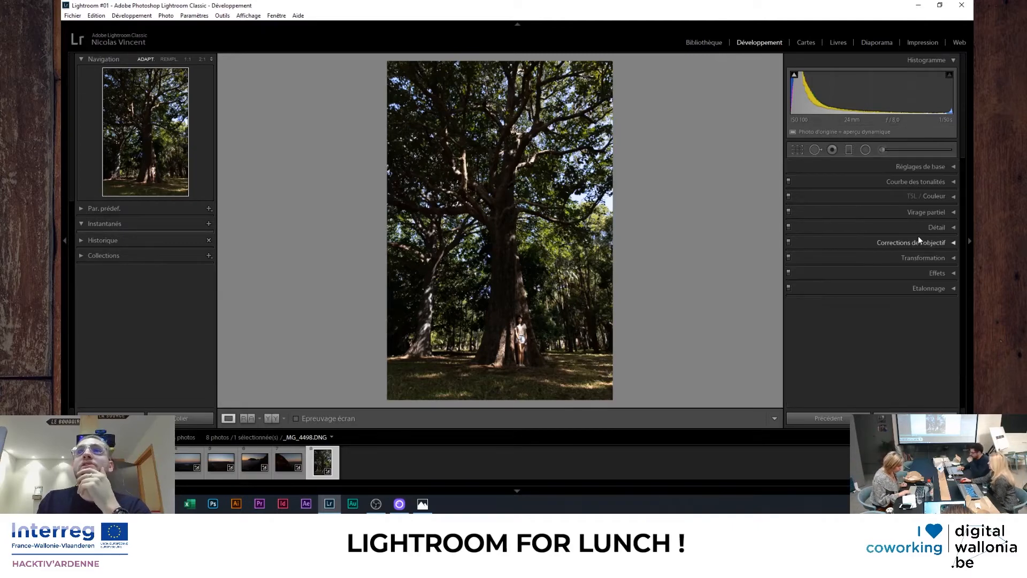
left_click(919, 236)
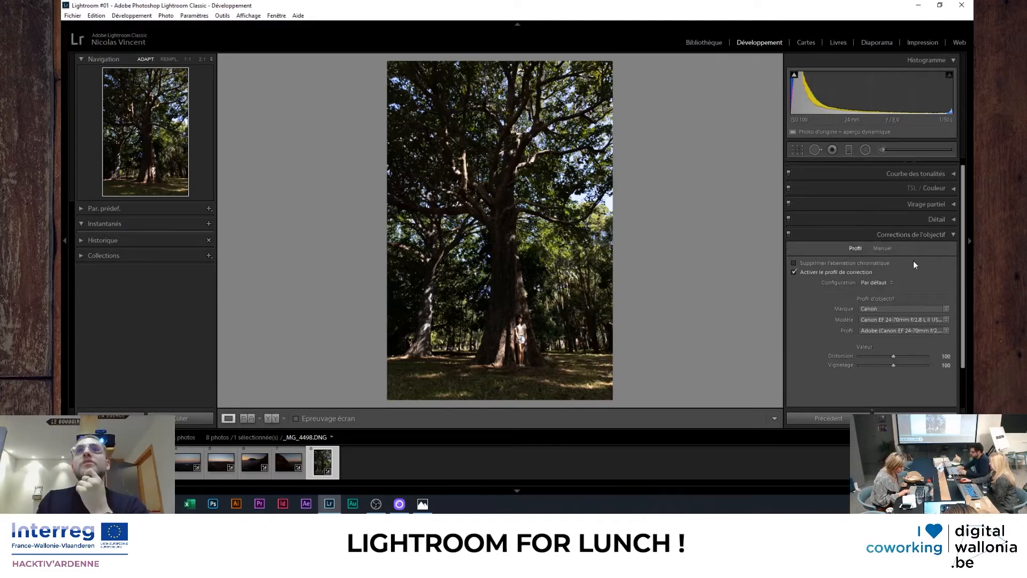
left_click(401, 79)
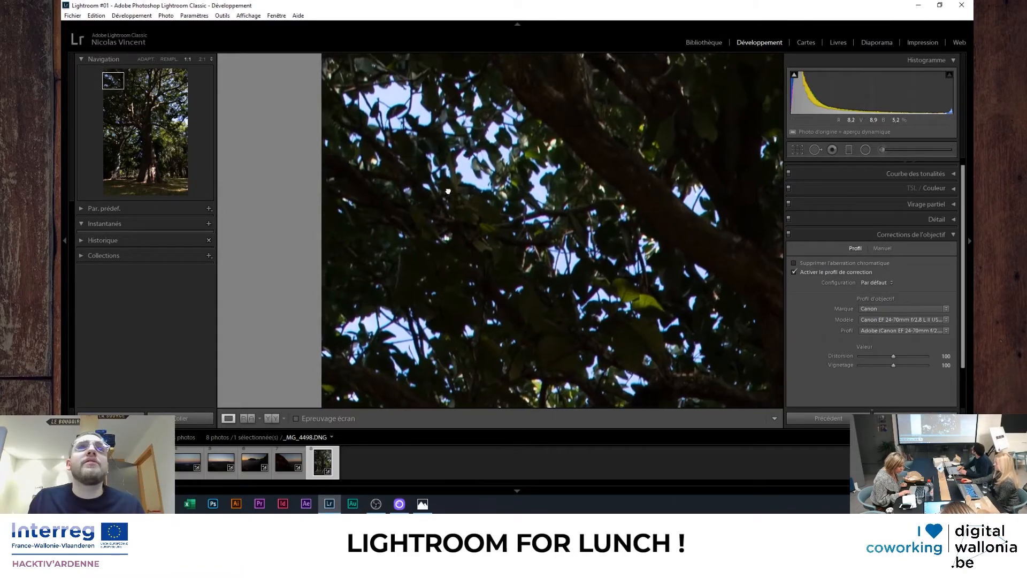
left_click(207, 60)
left_click(202, 144)
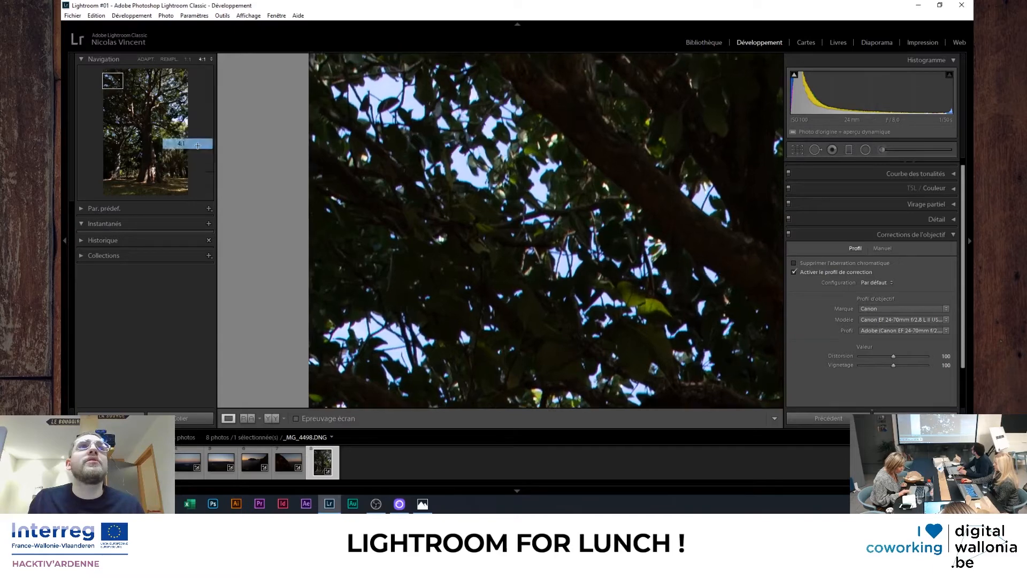
left_click_drag(486, 203, 371, 101)
left_click_drag(490, 236, 594, 266)
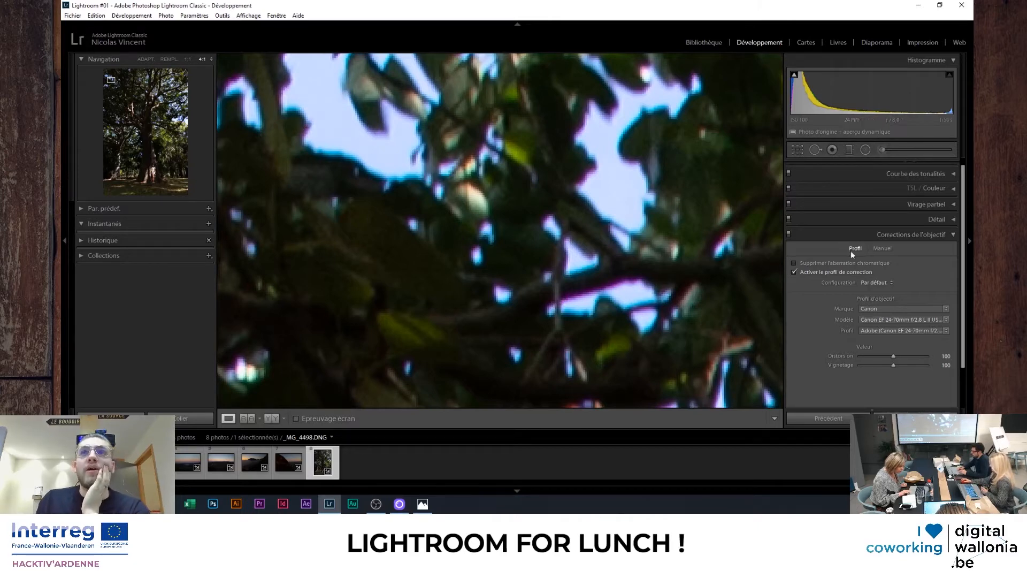
Enable chromatic aberration removal for the tree photo and compare the foliage with and without it several times, ending with it enabled
left_click(810, 265)
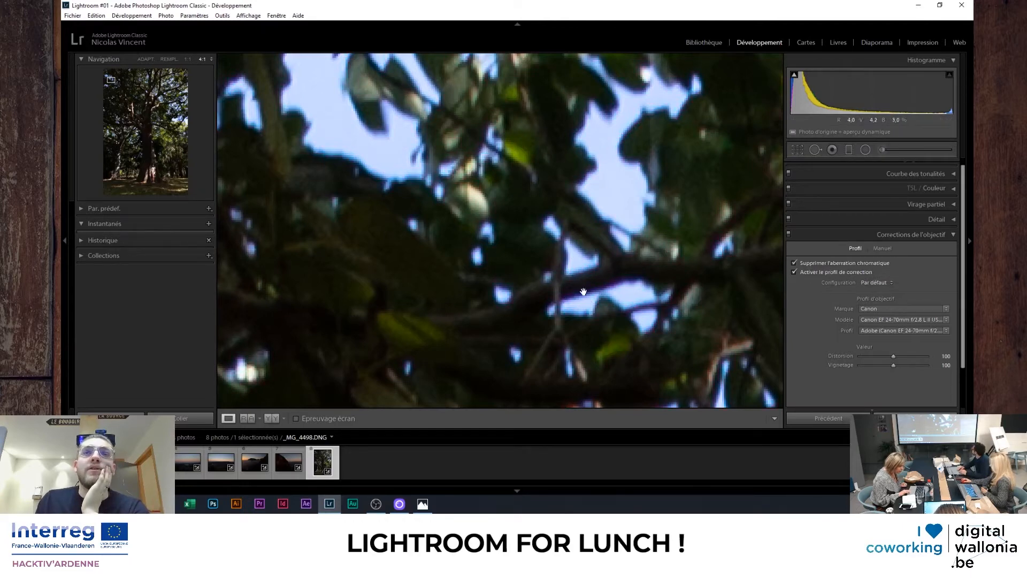
left_click(828, 263)
left_click(828, 262)
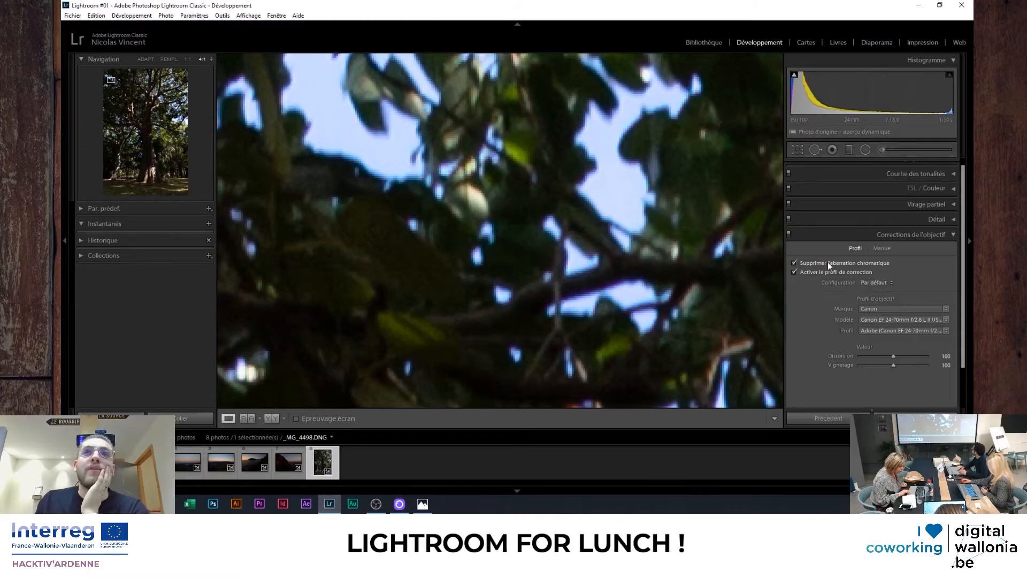
left_click(828, 263)
left_click(828, 263)
left_click(829, 263)
left_click(829, 263)
left_click(828, 262)
left_click(829, 263)
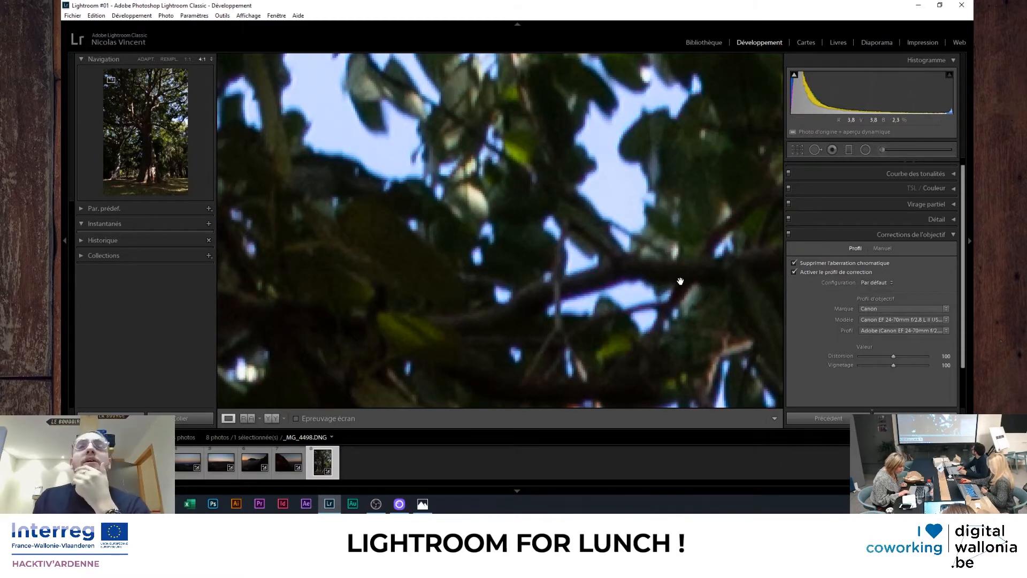
Alternate between the whole tree photo and 4:1 close-ups of the foliage to examine the corrected leaf edges
left_click(673, 282)
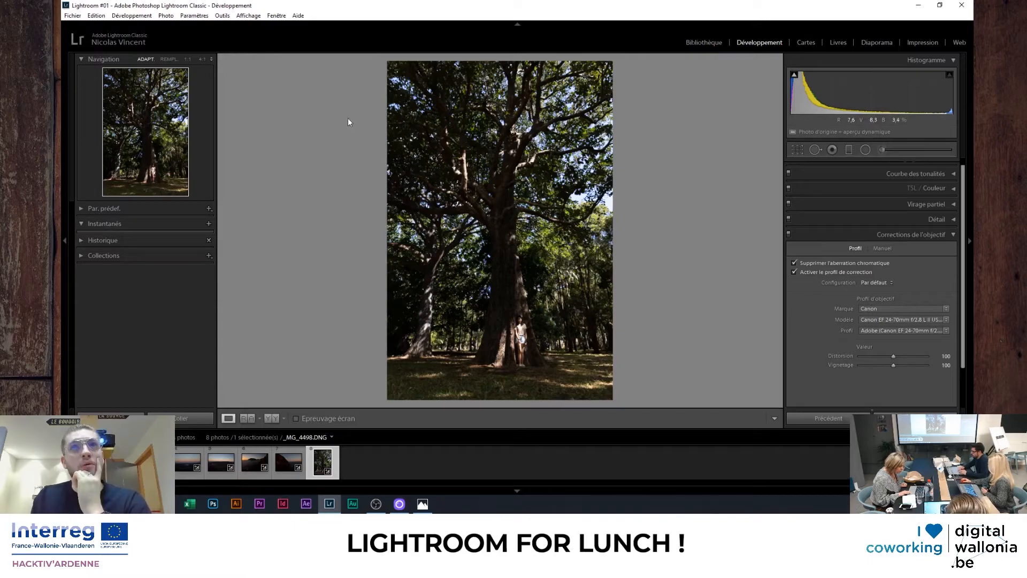
left_click(474, 181)
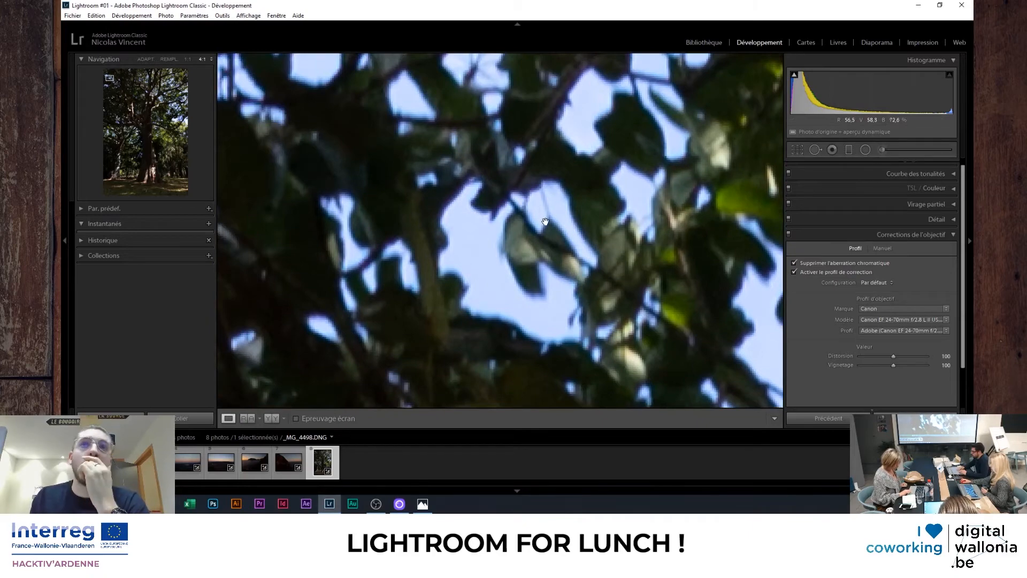
left_click(577, 253)
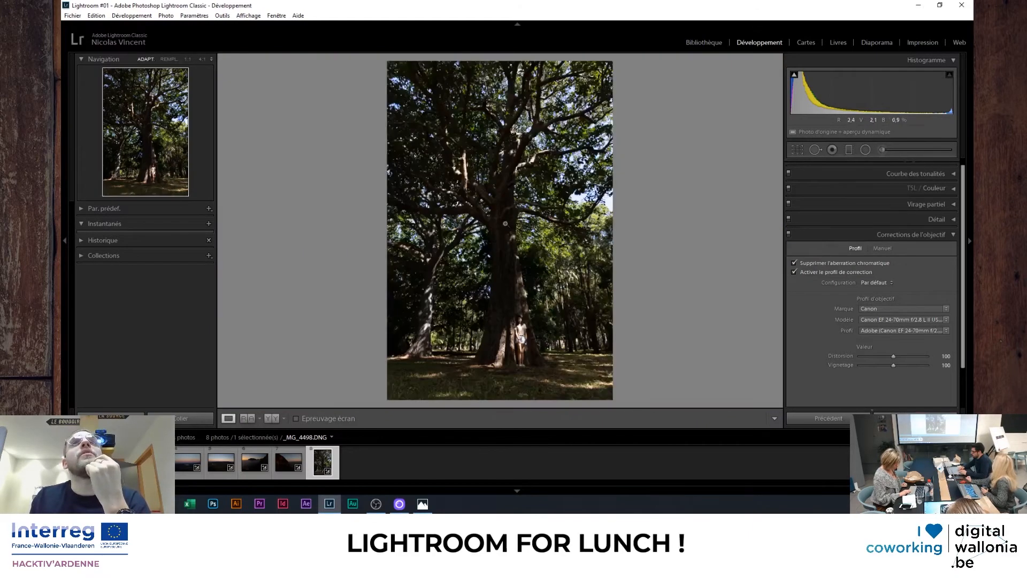
left_click(405, 96)
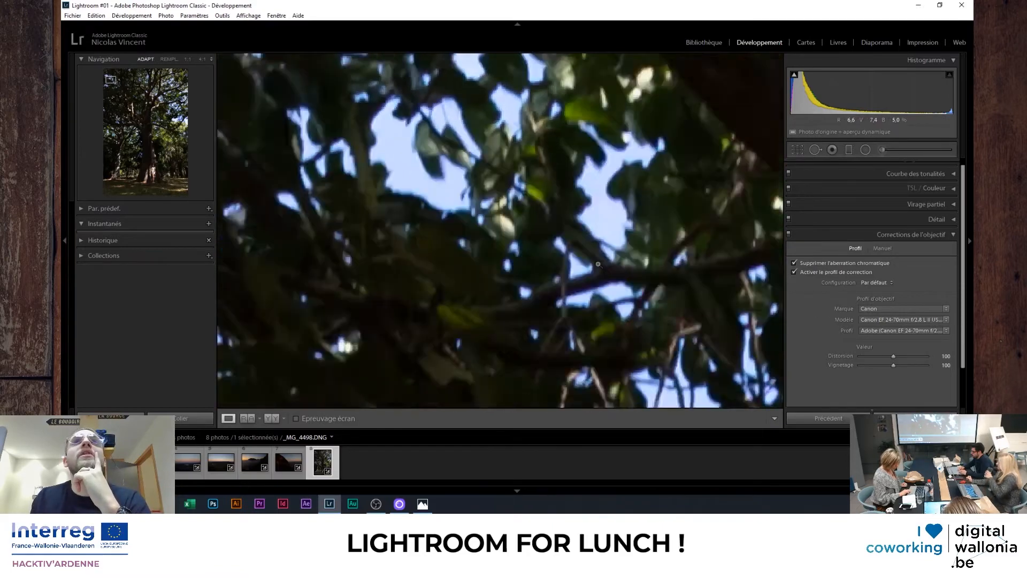
left_click(565, 260)
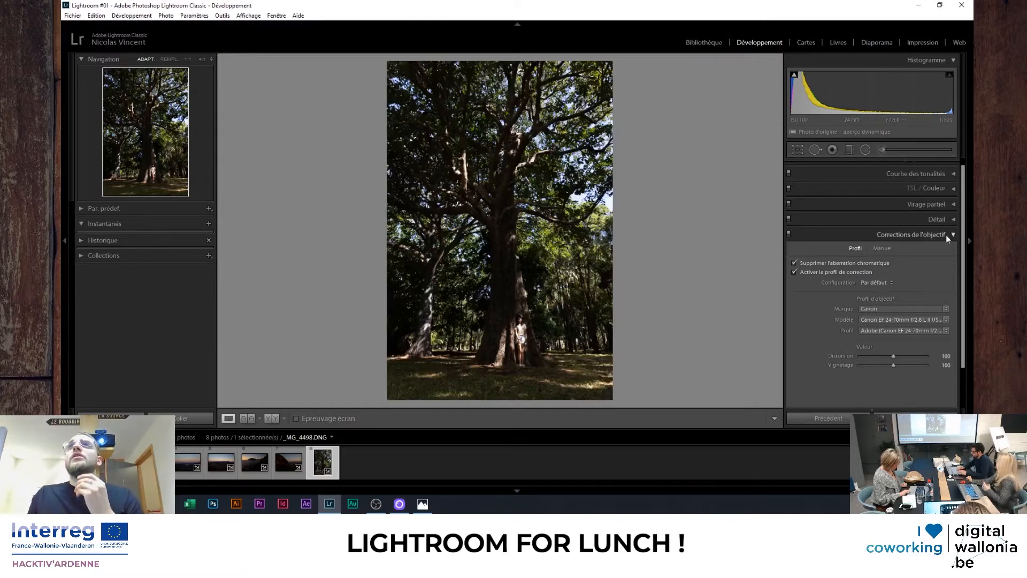
Collapse the lens corrections, expand the basic adjustments and view the available Adobe color profiles, keeping Adobe Couleur
left_click(955, 236)
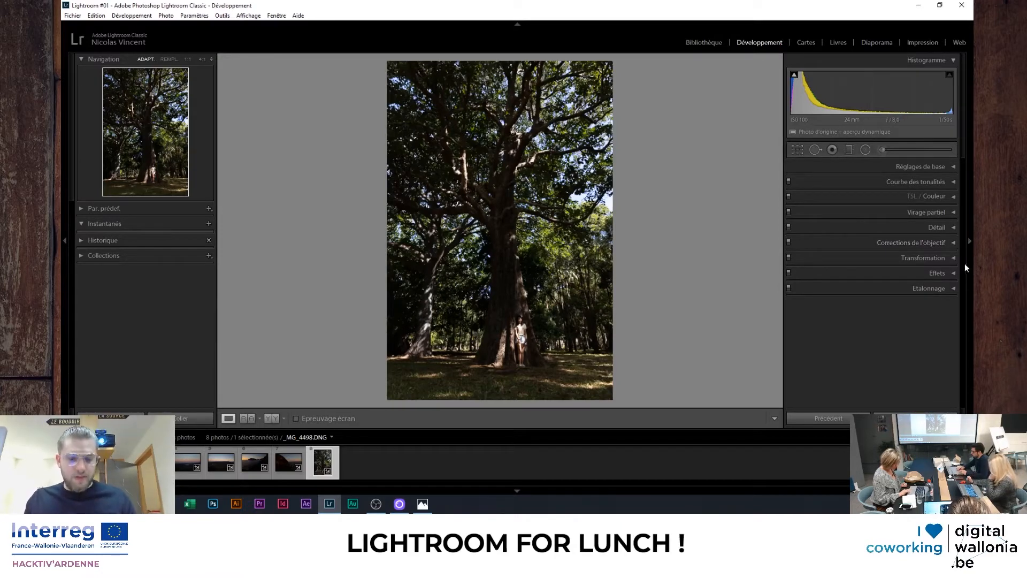
left_click(955, 167)
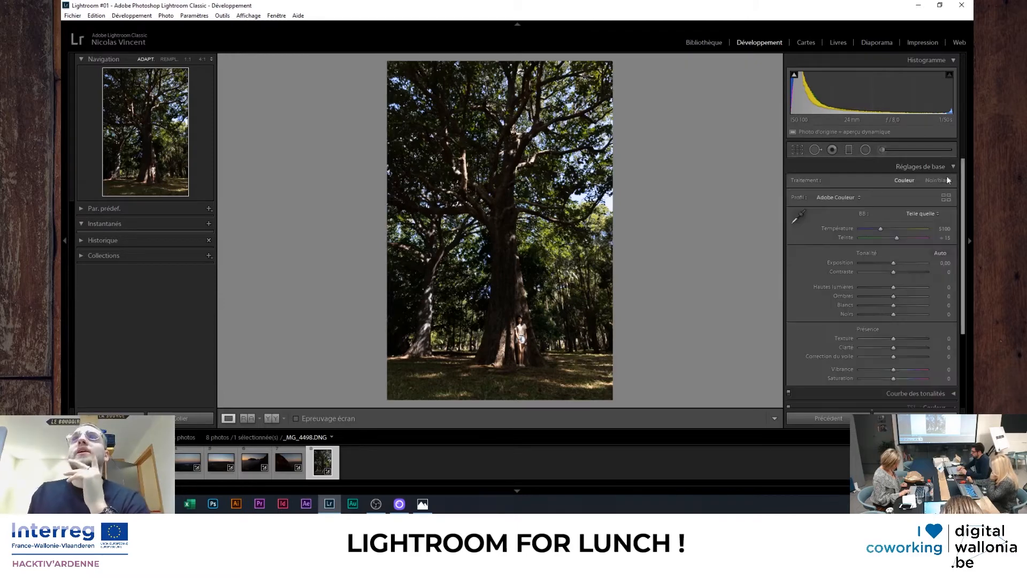
left_click(840, 199)
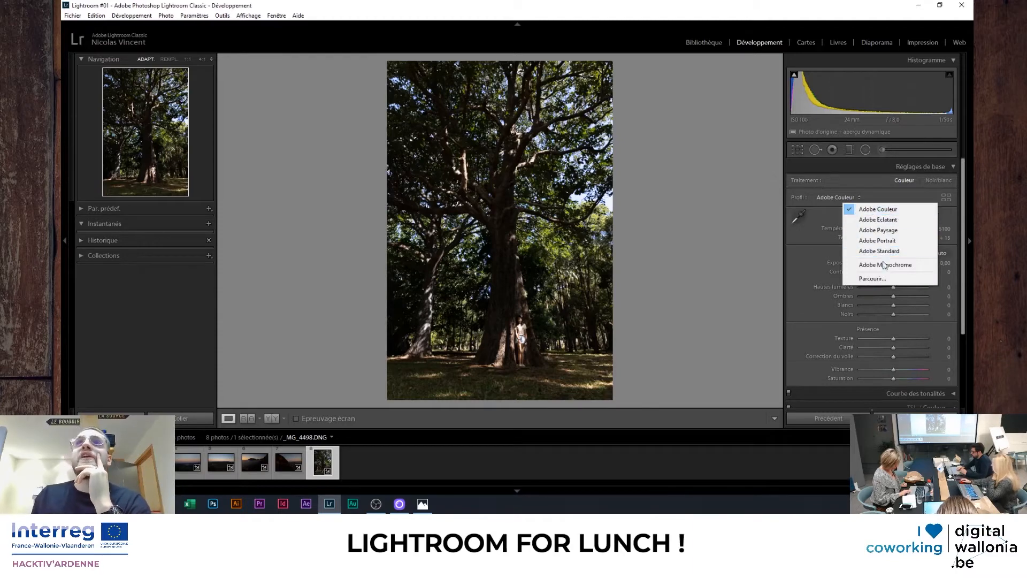
left_click(853, 198)
left_click(843, 197)
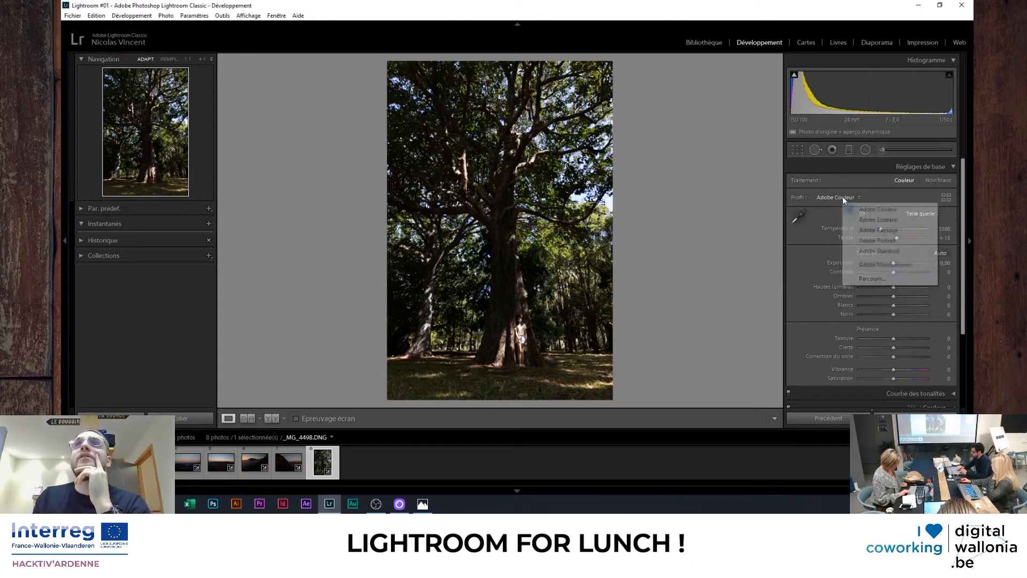
left_click(833, 178)
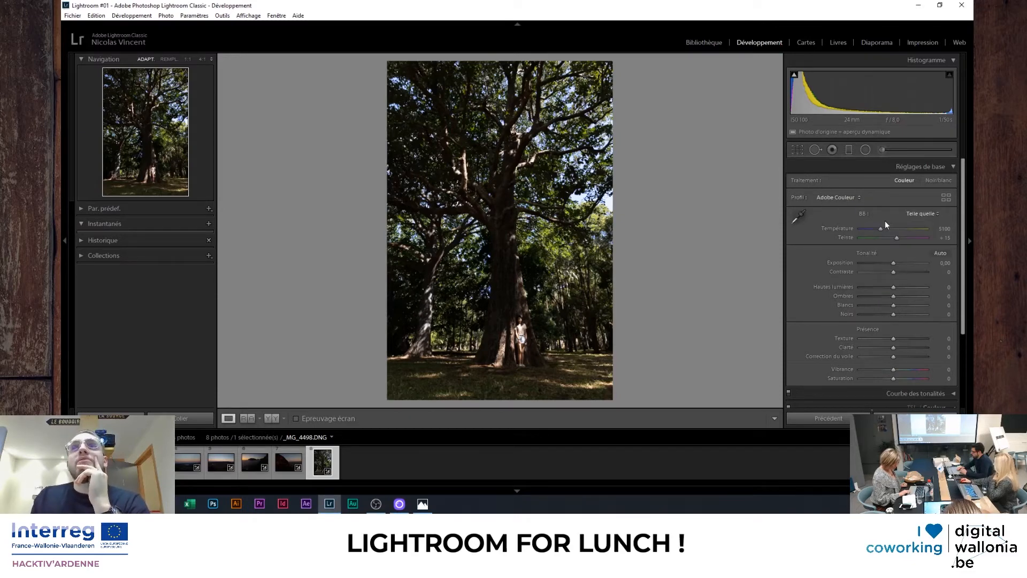
Try the Auto, Temps nuageux and Flash white balance presets on the tree photo, ending back on Telle quelle
left_click(925, 214)
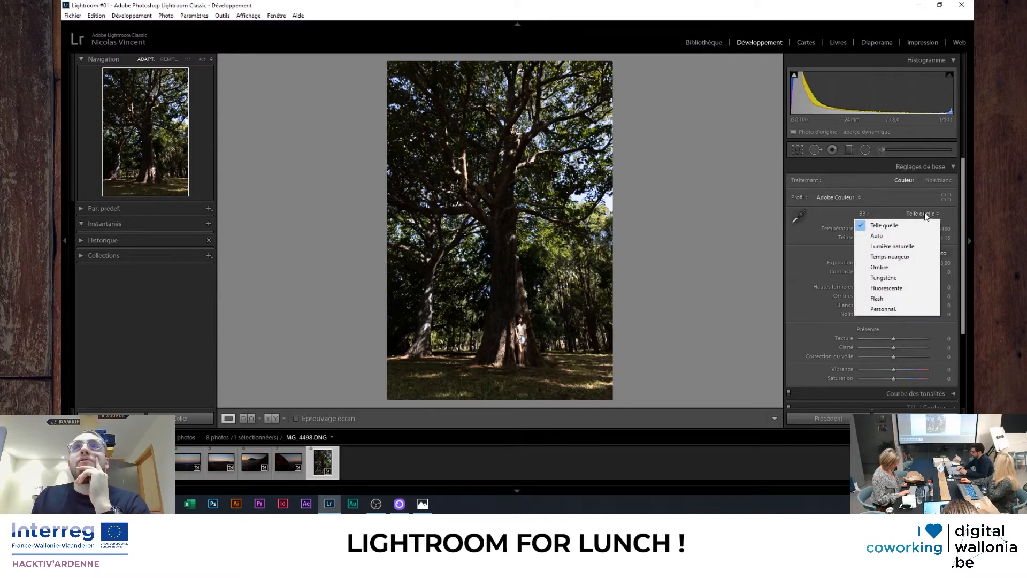
left_click(905, 236)
left_click(927, 214)
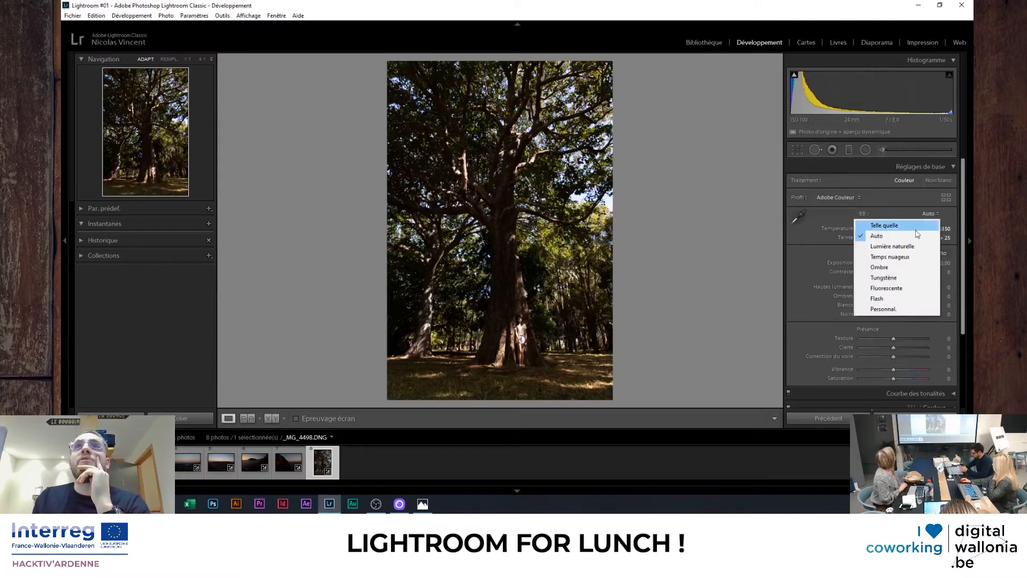
left_click(907, 256)
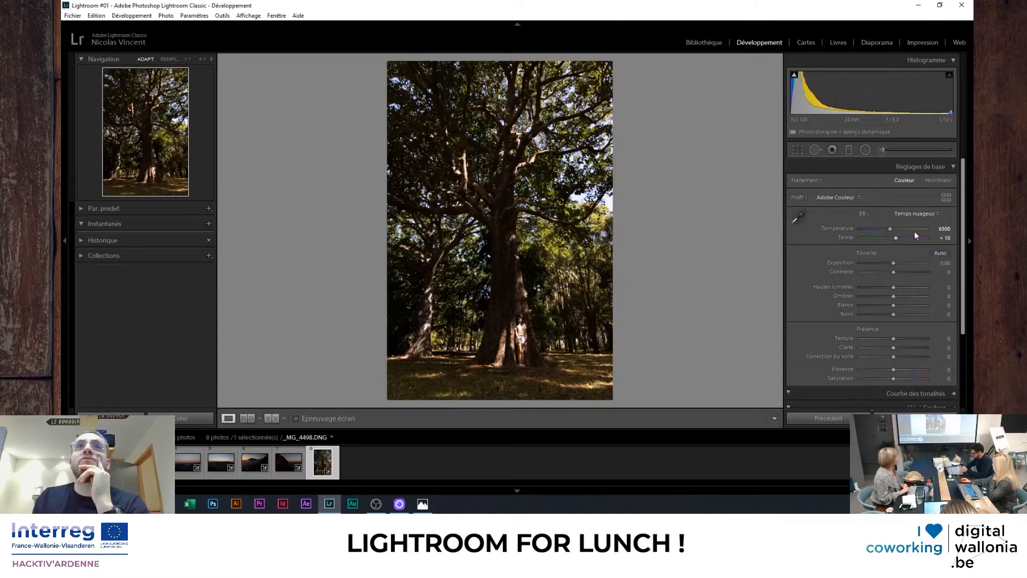
left_click(913, 213)
left_click(886, 298)
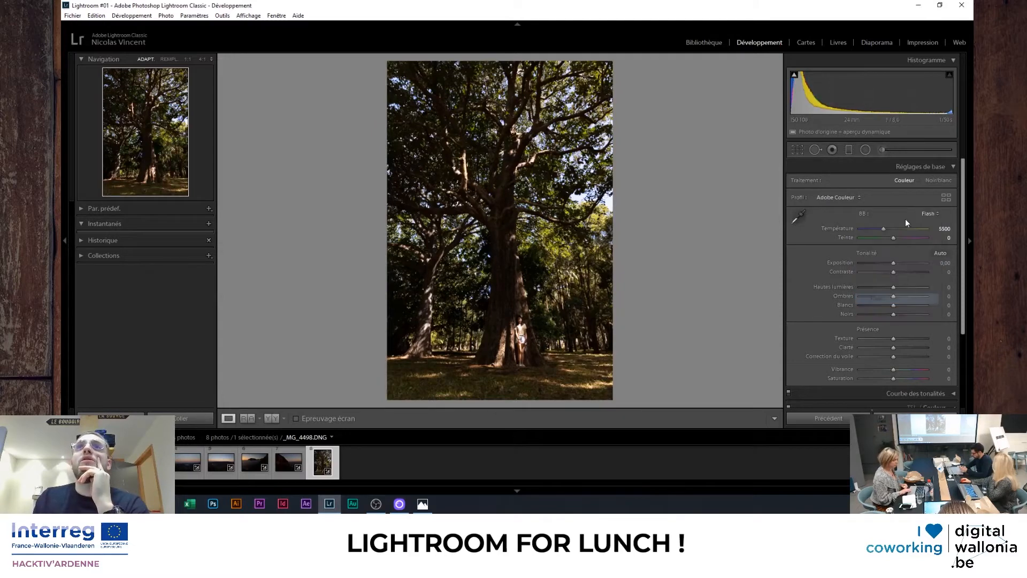
left_click(923, 213)
left_click(899, 225)
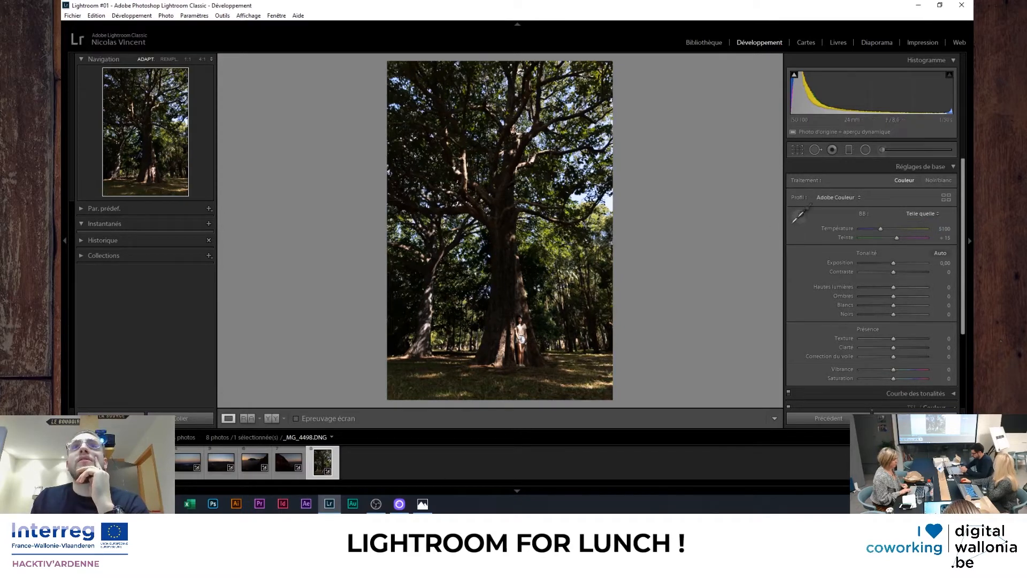
Magnify the person's striped shirt and sample a white stripe as the neutral color with the white balance selector
left_click(800, 215)
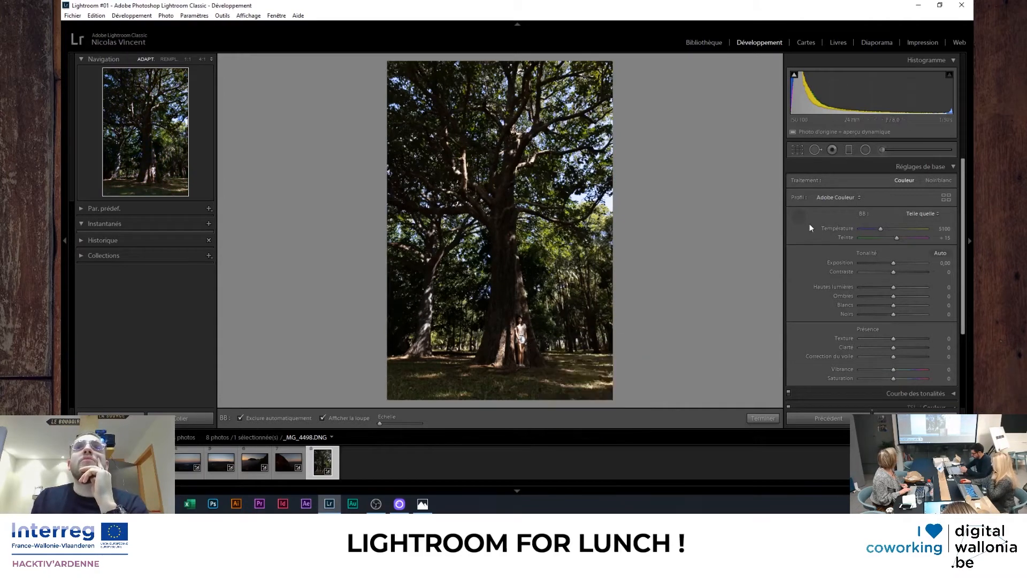
left_click(791, 214)
left_click(527, 329)
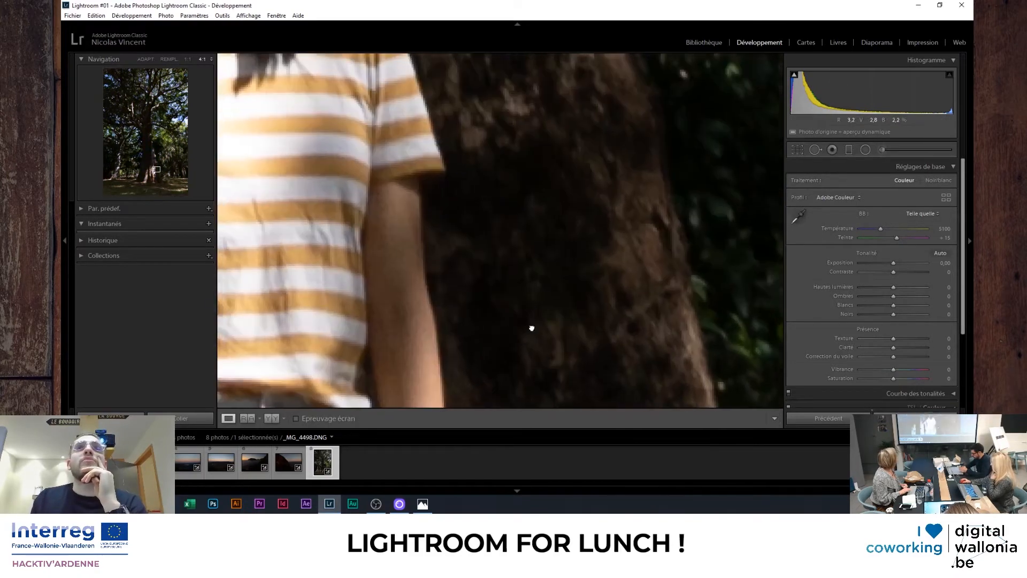
left_click_drag(554, 298, 578, 257)
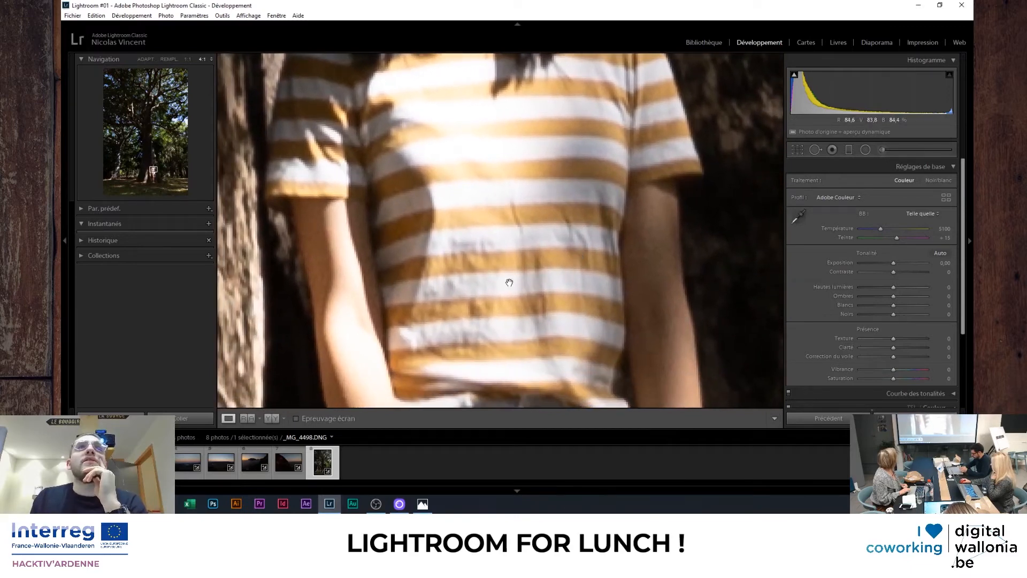
left_click(799, 218)
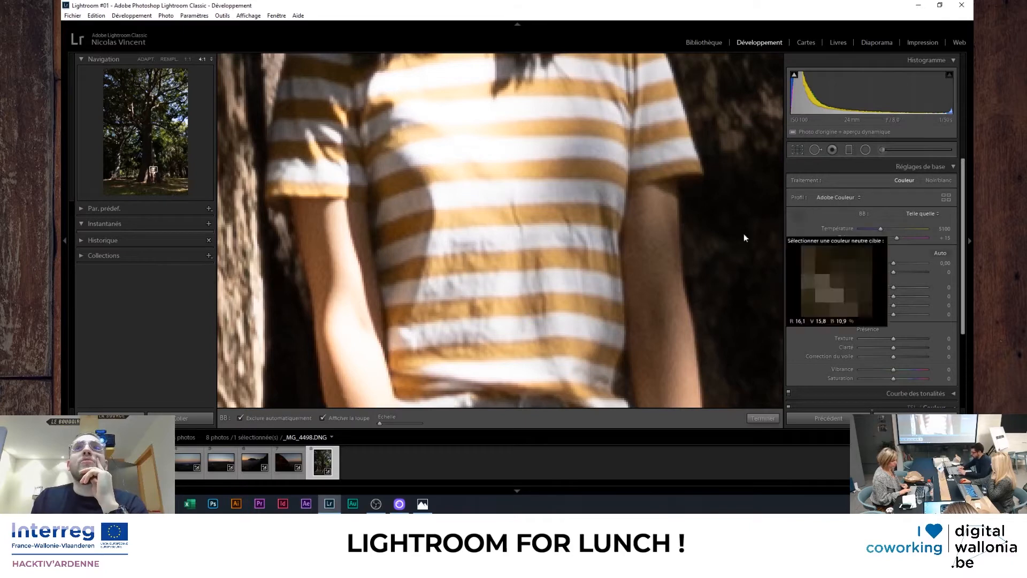
left_click(511, 286)
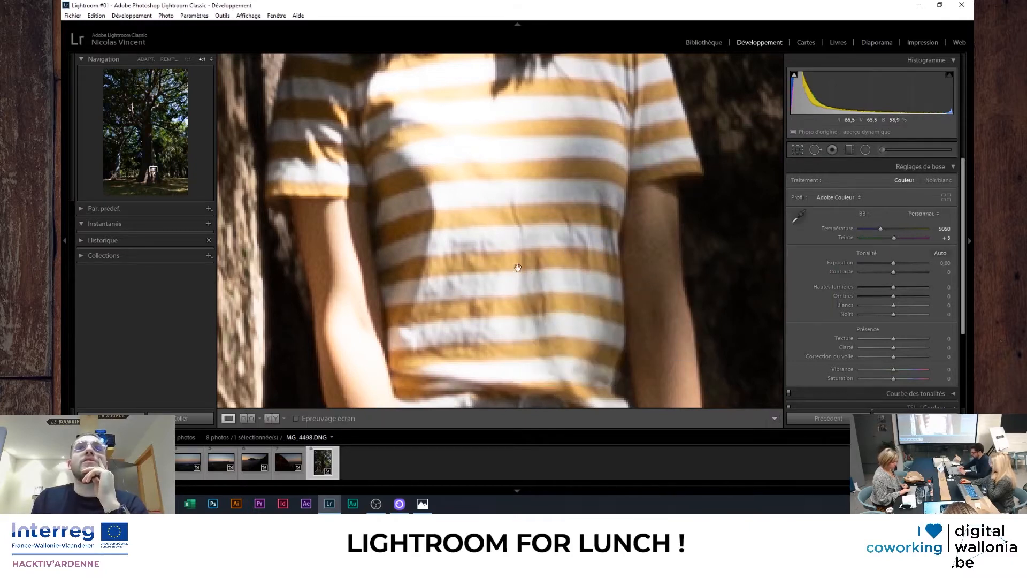
Try sampling a yellow shirt stripe as the neutral color, view the whole photo, and restore the Telle quelle white balance
left_click(796, 216)
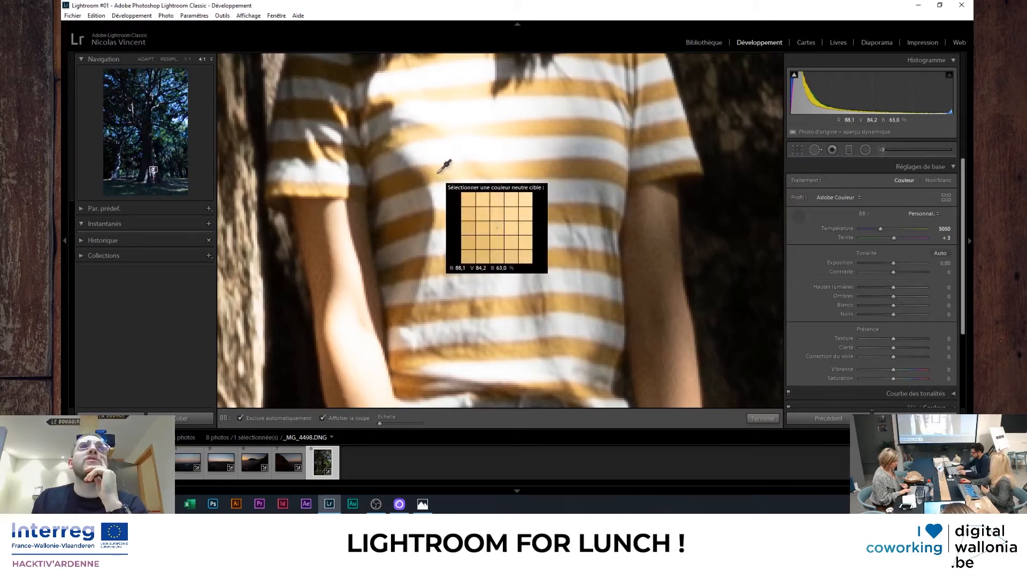
left_click(525, 171)
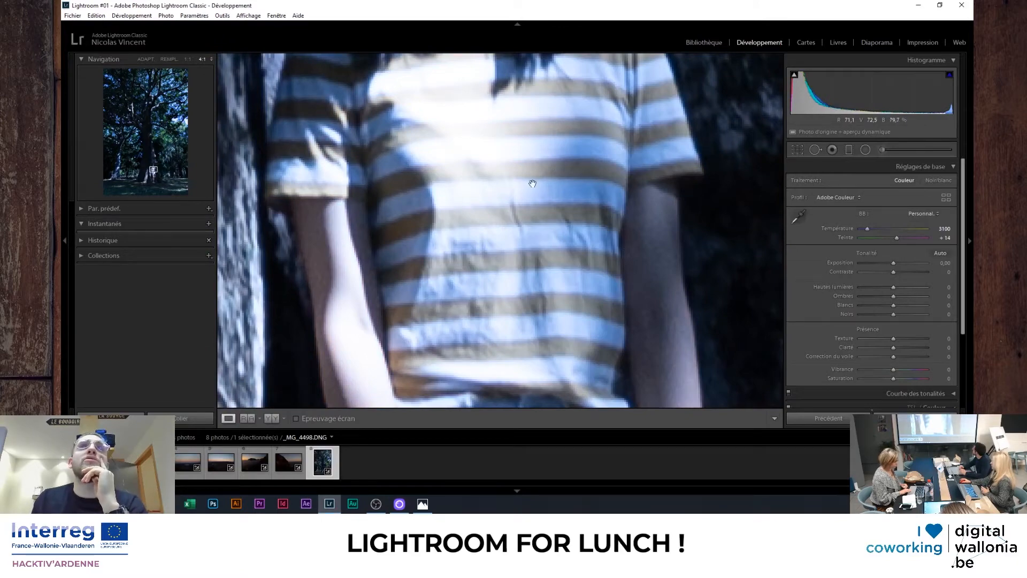
left_click(549, 192)
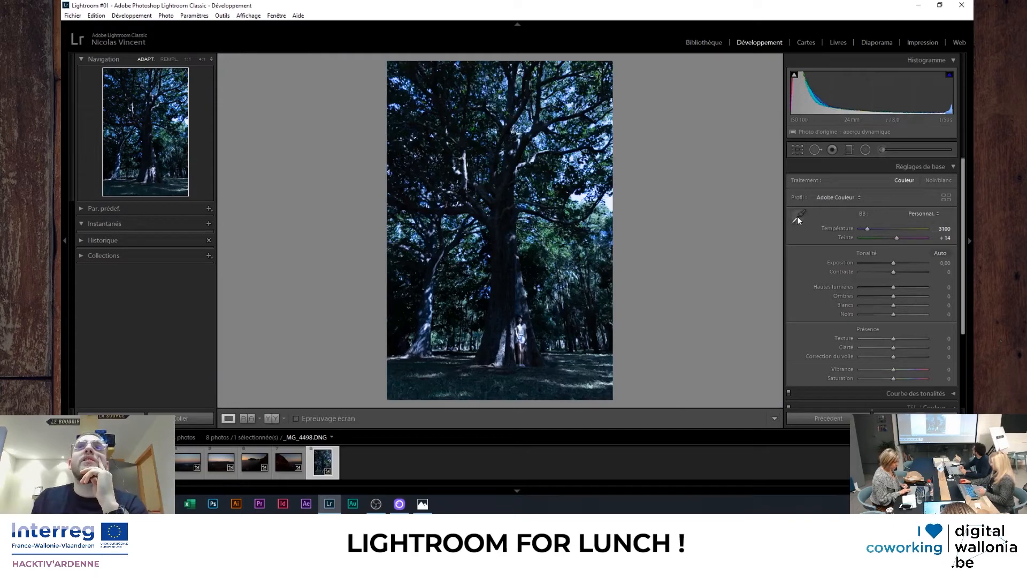
left_click(906, 214)
left_click(904, 225)
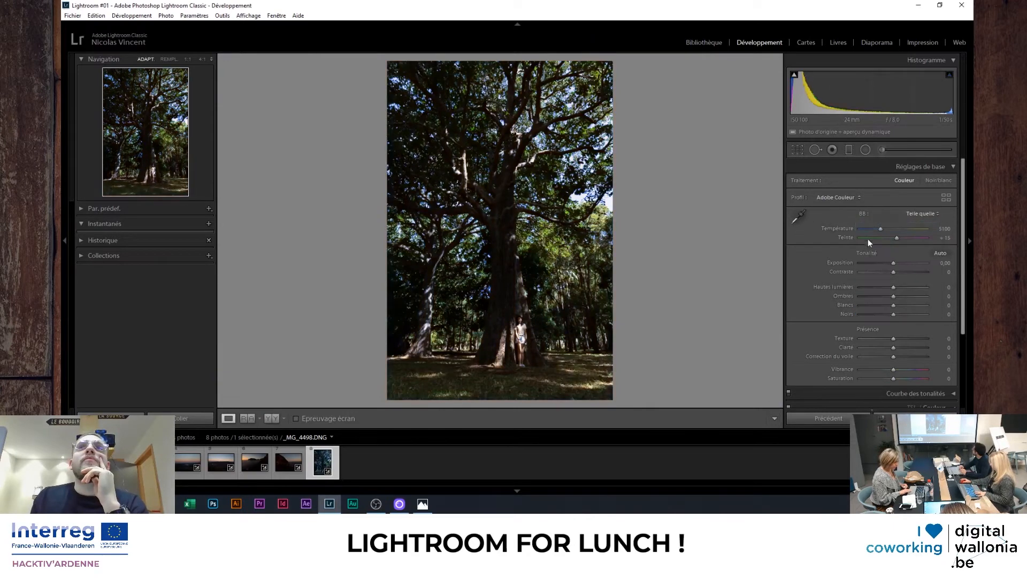
Warm the tree photo's white balance by setting the color temperature to 6200
left_click_drag(881, 227, 889, 229)
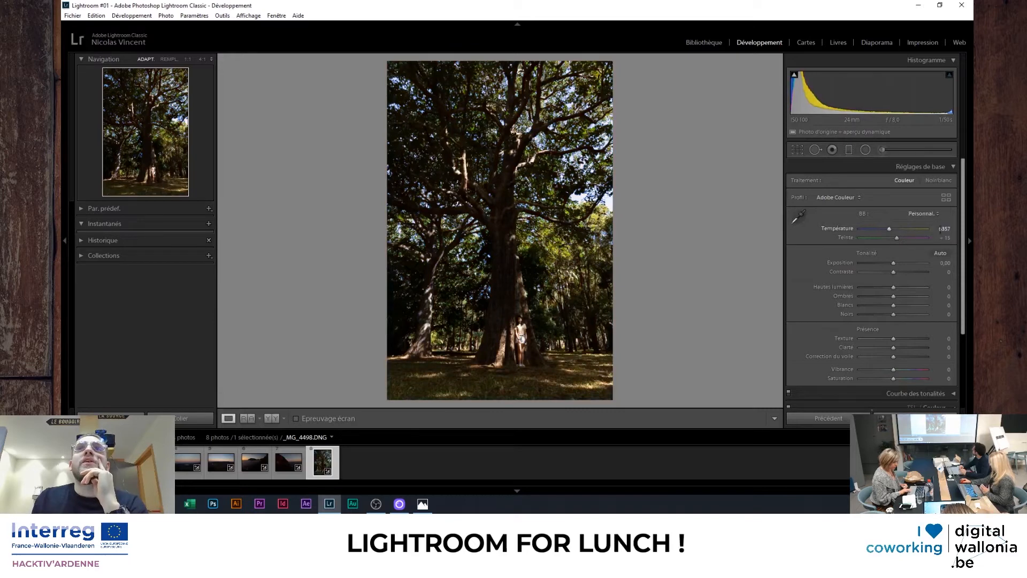
left_click(940, 229)
type("6200")
key("Return")
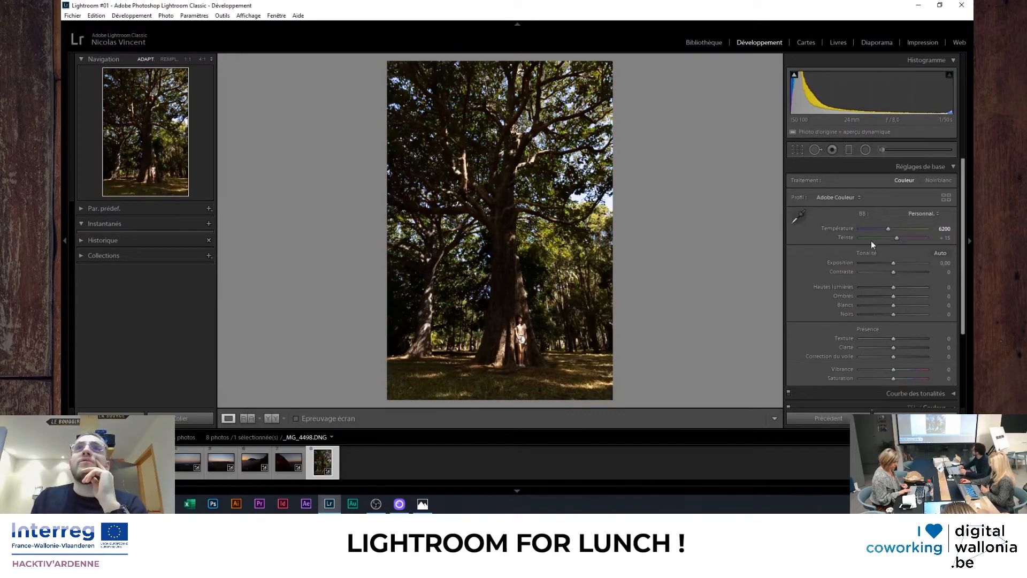
Adjust the tree photo's white balance to a temperature of about 6929 and a tint of +20
mouse_move(888, 229)
left_mouse_down()
mouse_move(872, 229)
mouse_move(894, 236)
left_mouse_up()
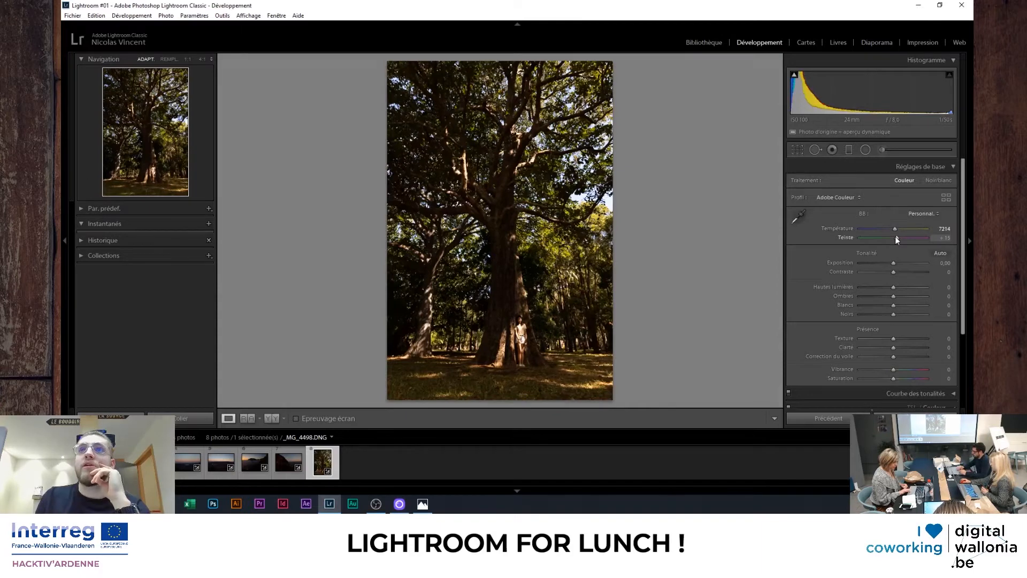
left_click(896, 237)
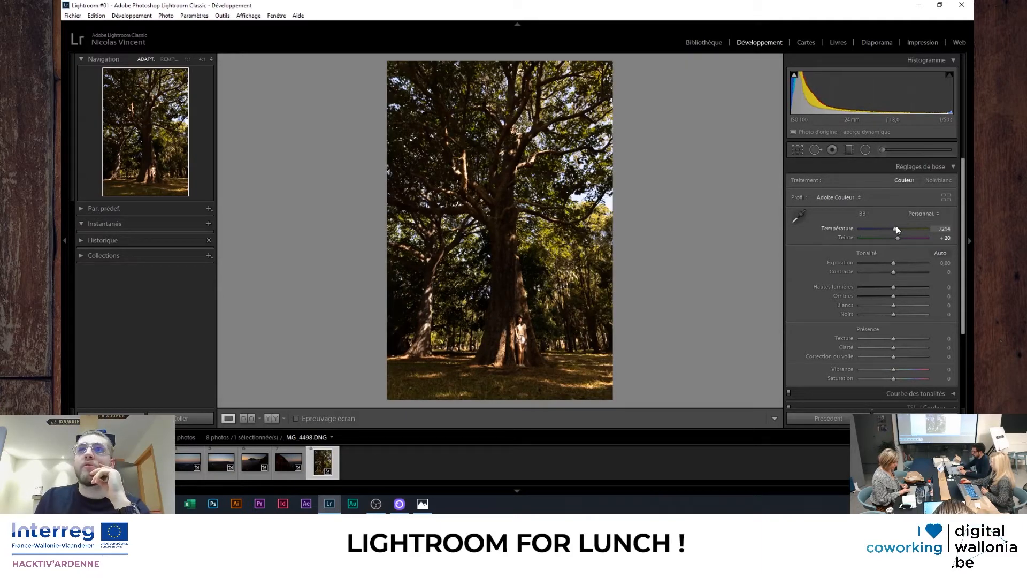
left_click_drag(897, 229, 895, 231)
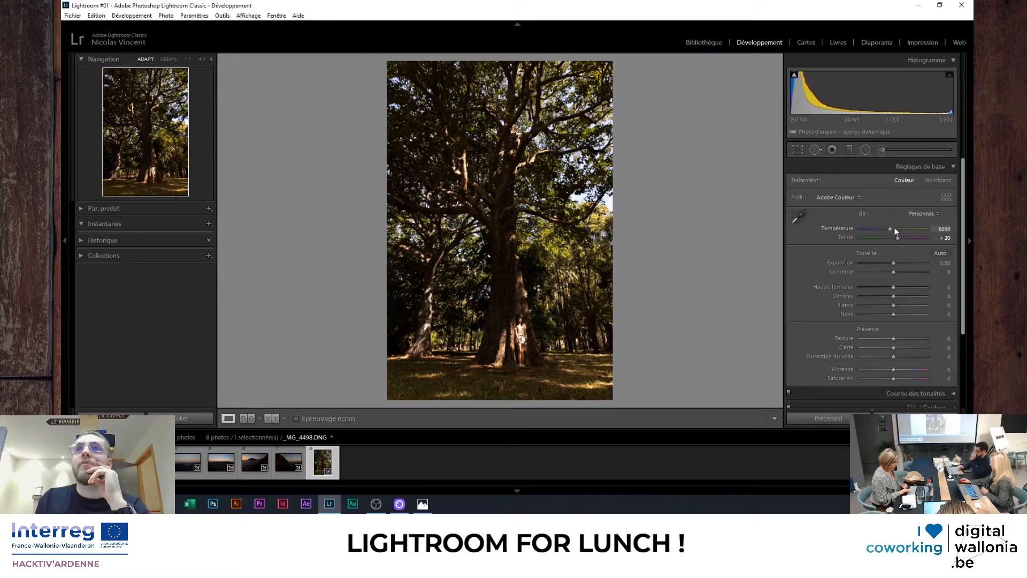
Restore the tree photo's Telle quelle white balance and open the city sunset photo _MG_3506.DNG
left_click(924, 214)
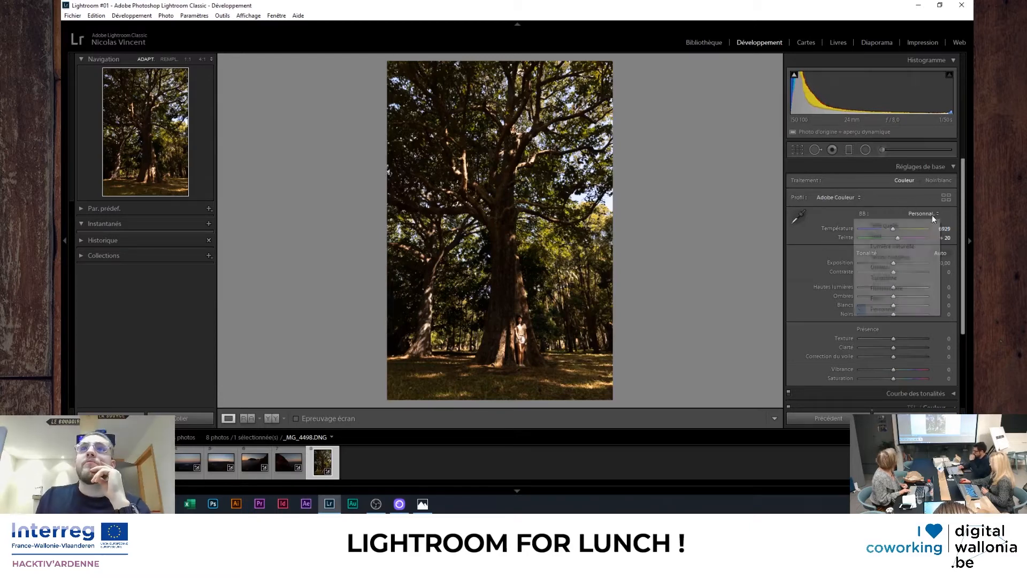
left_click(884, 226)
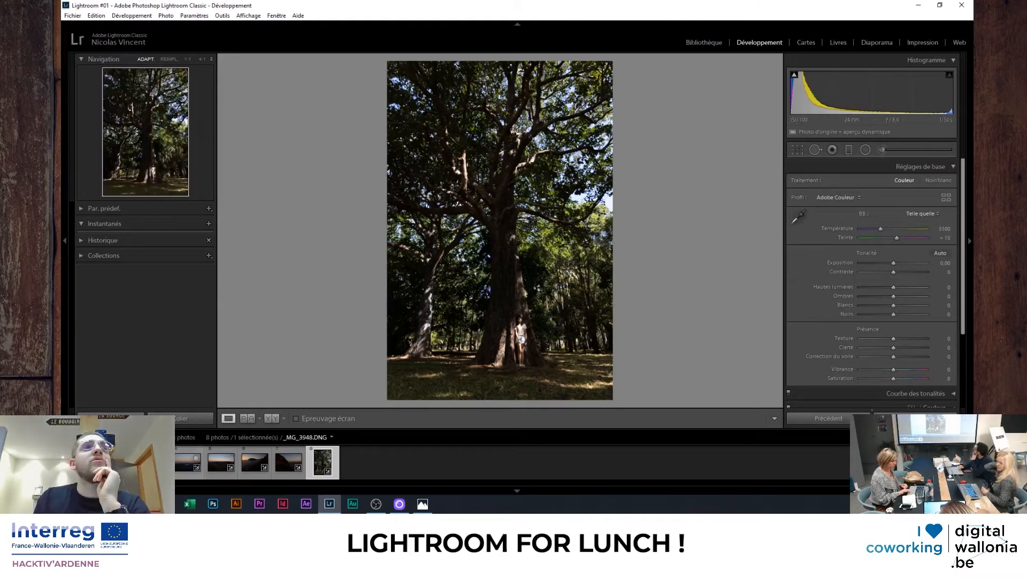
left_click(153, 463)
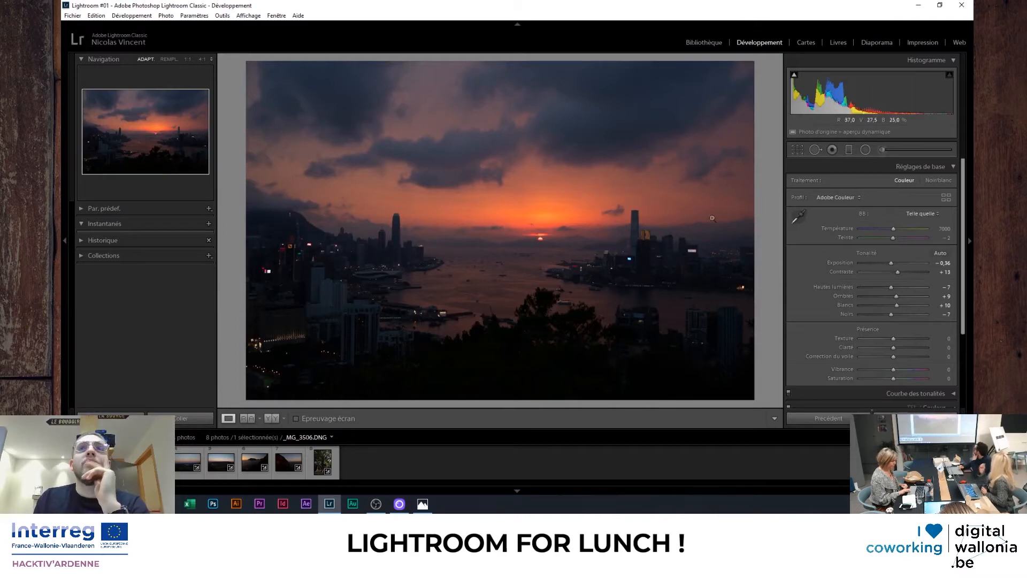
Try neutralizing the sunset photo from a cloud sample, lower the temperature to 7286, and restore the Telle quelle white balance
left_click(798, 216)
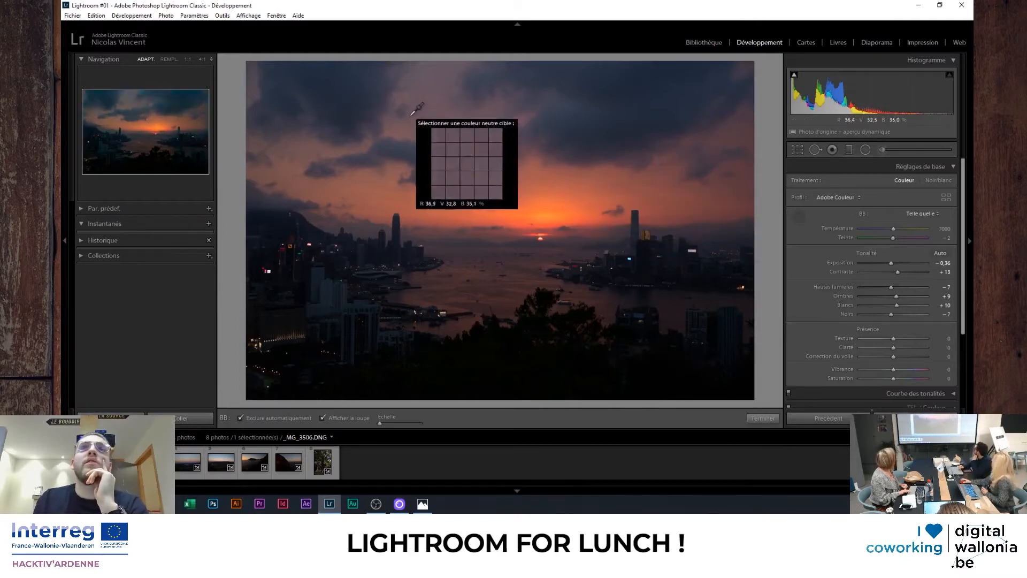
left_click(471, 147)
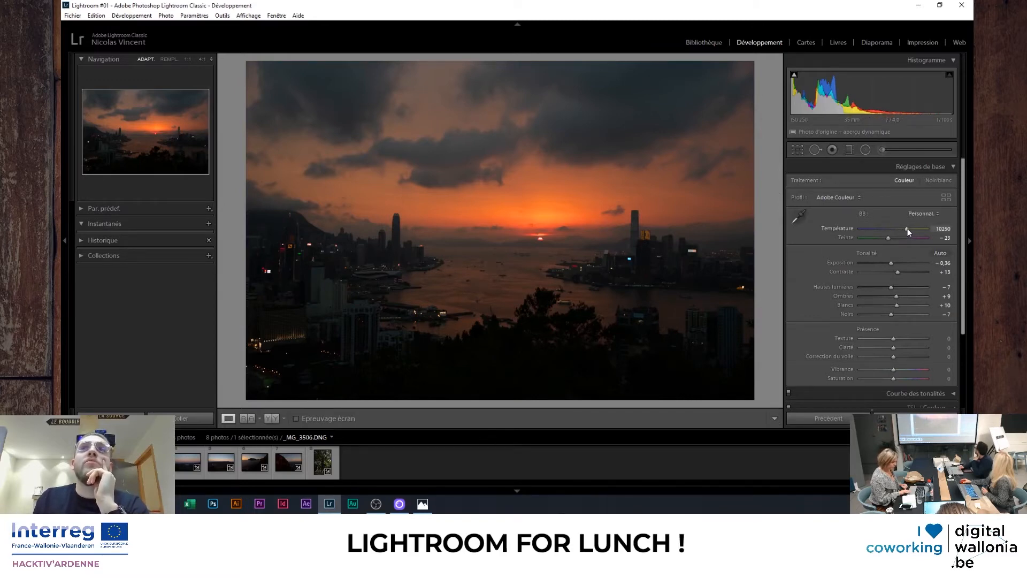
mouse_move(907, 229)
left_mouse_down()
mouse_move(866, 229)
mouse_move(927, 230)
mouse_move(856, 226)
mouse_move(895, 228)
left_mouse_up()
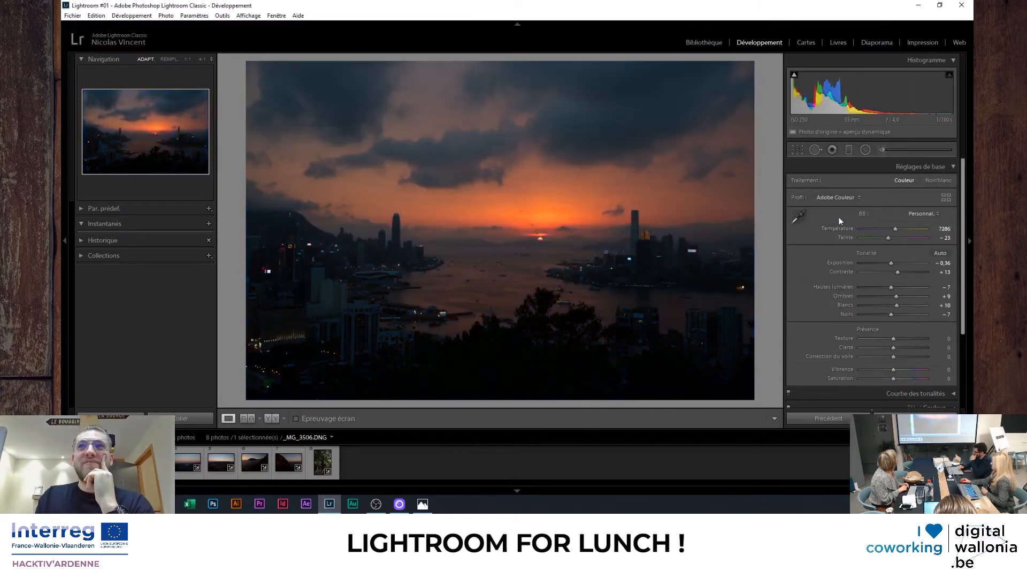
left_click(916, 215)
left_click(907, 223)
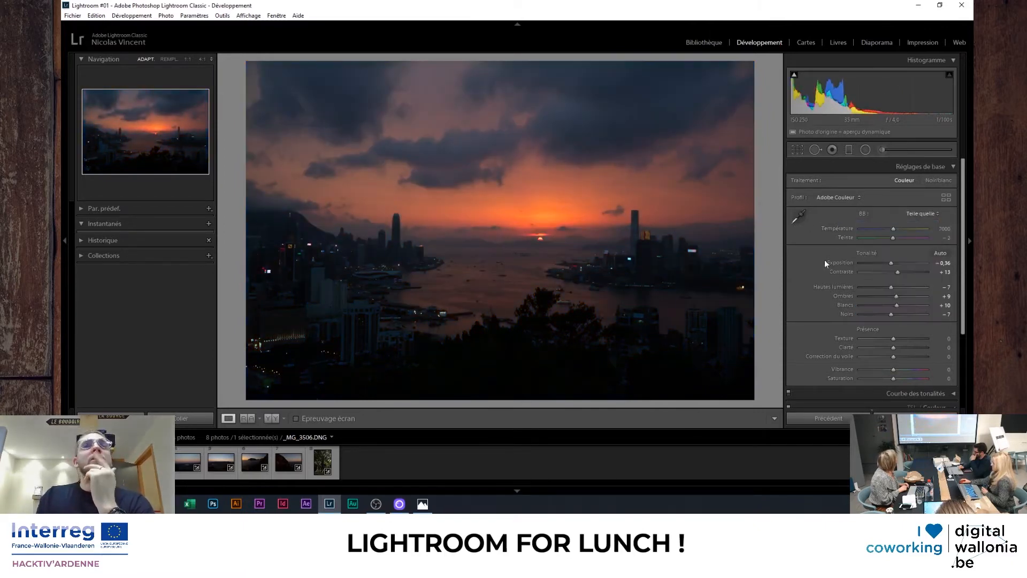
Set the sunset photo's white balance to temperature 9900 and tint −29 by sampling the clouds as the neutral color
left_click(792, 215)
left_click(463, 157)
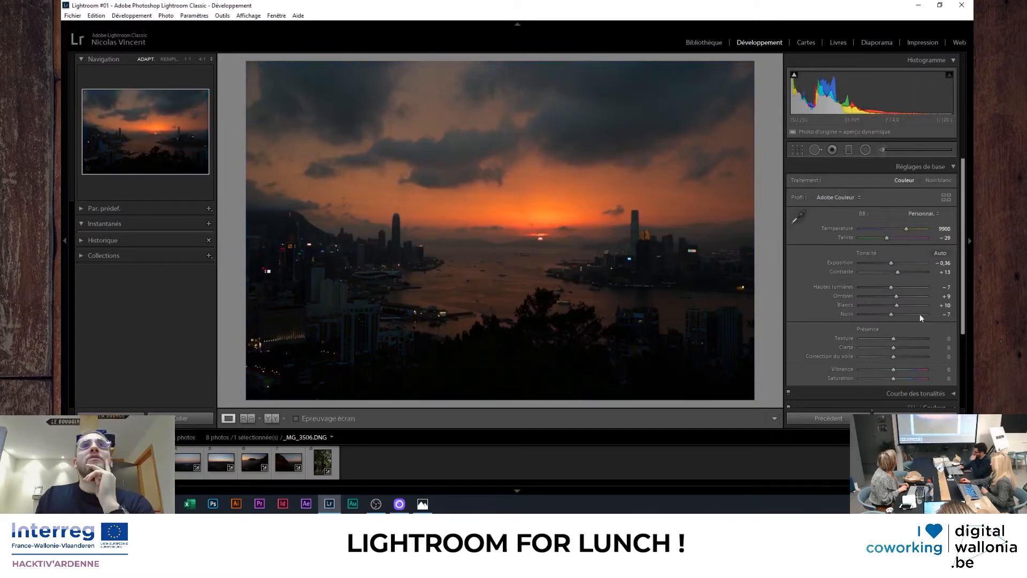
left_click(941, 165)
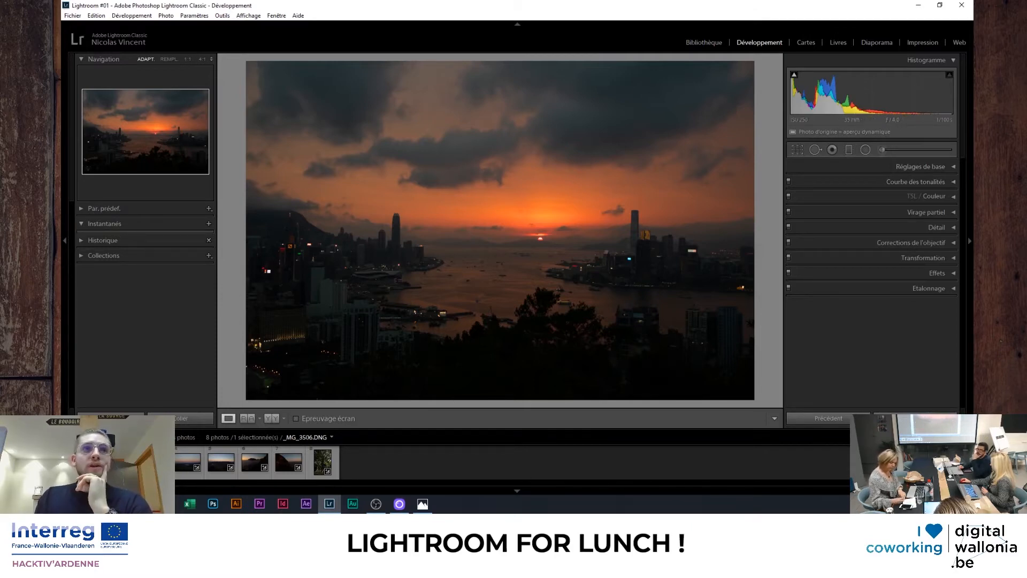
Create a virtual copy of the sunset photo _MG_3506.DNG
right_click(118, 165)
mouse_move(205, 355)
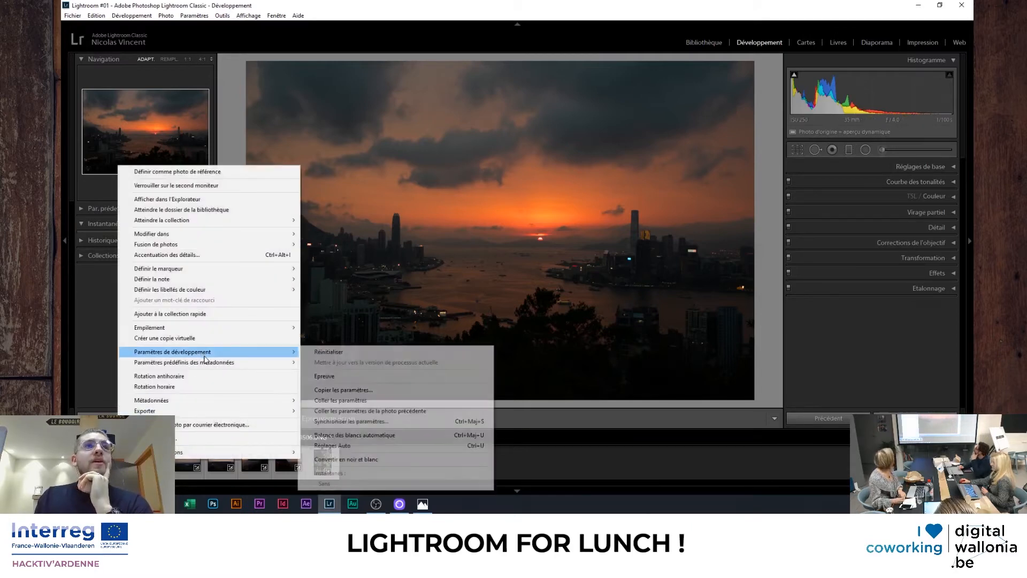
left_click(201, 338)
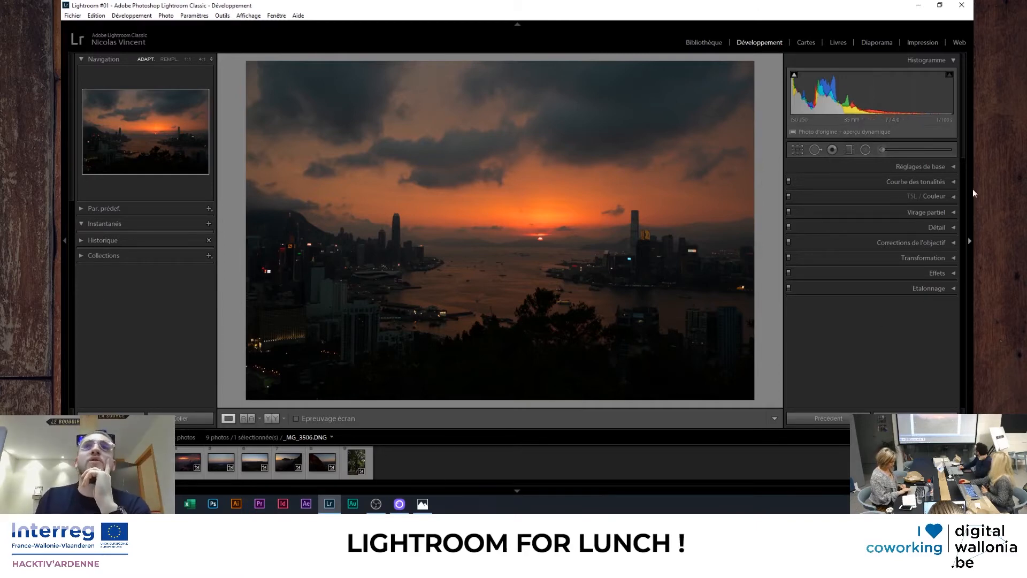
left_click(923, 258)
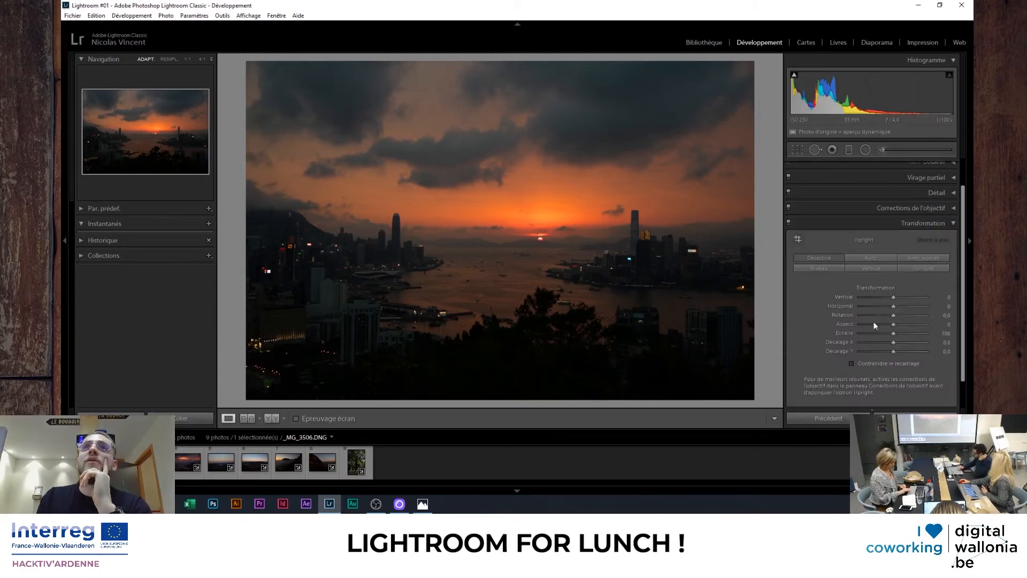
left_click(908, 222)
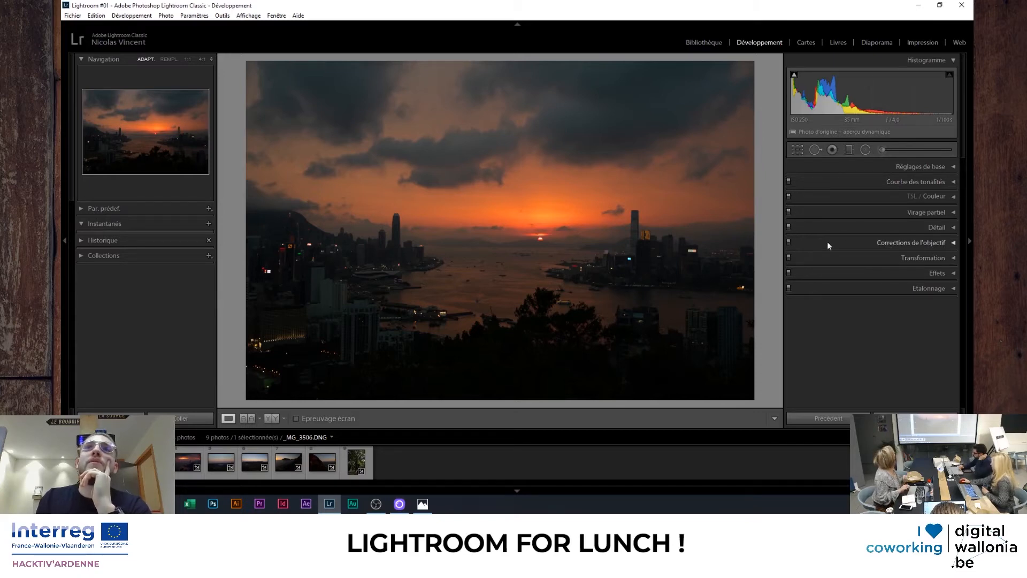
left_click(791, 239)
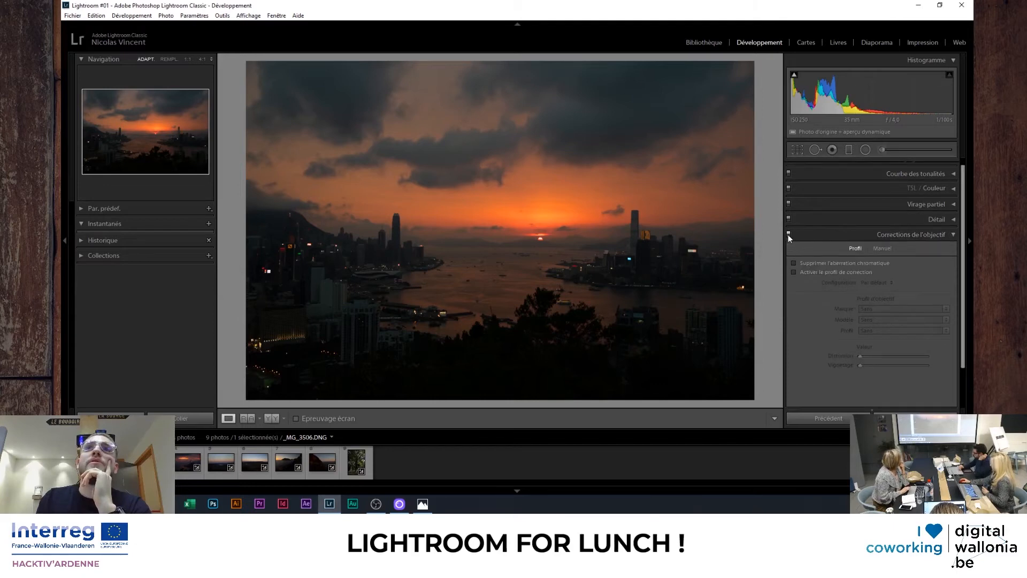
left_click(953, 235)
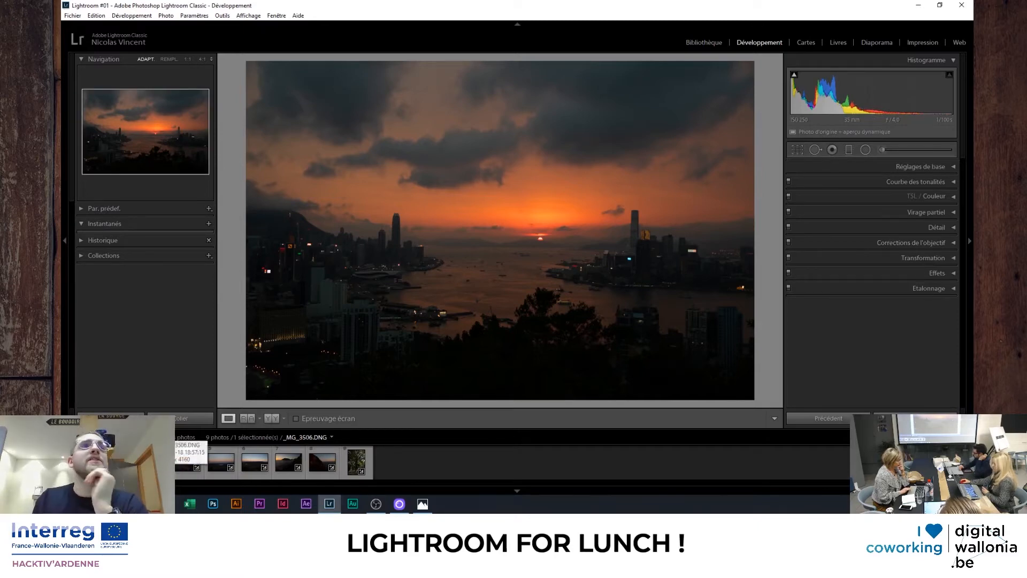
Create a second virtual copy of the original sunset photo _MG_3506.DNG
right_click(187, 460)
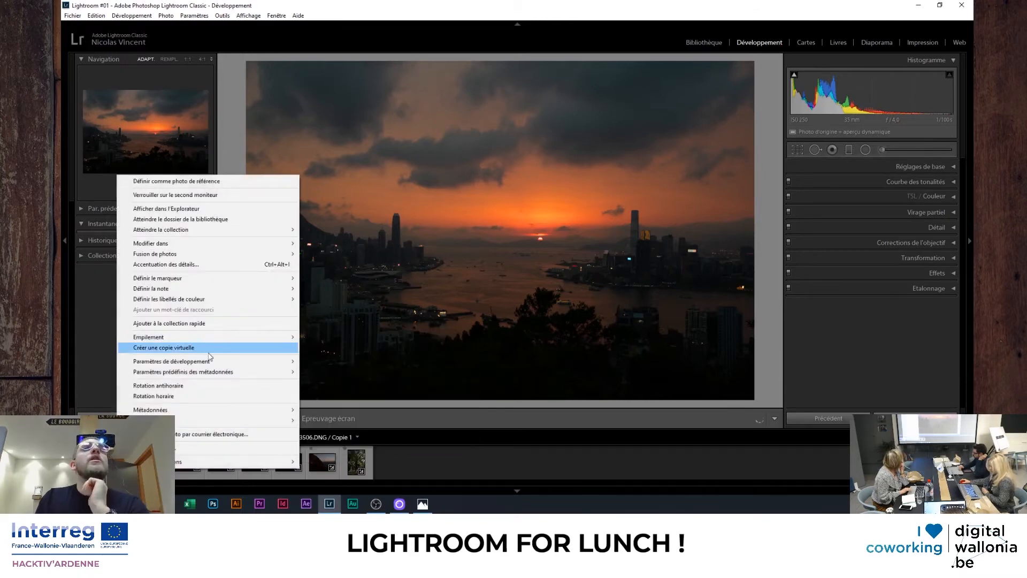
left_click(457, 470)
left_click(322, 462)
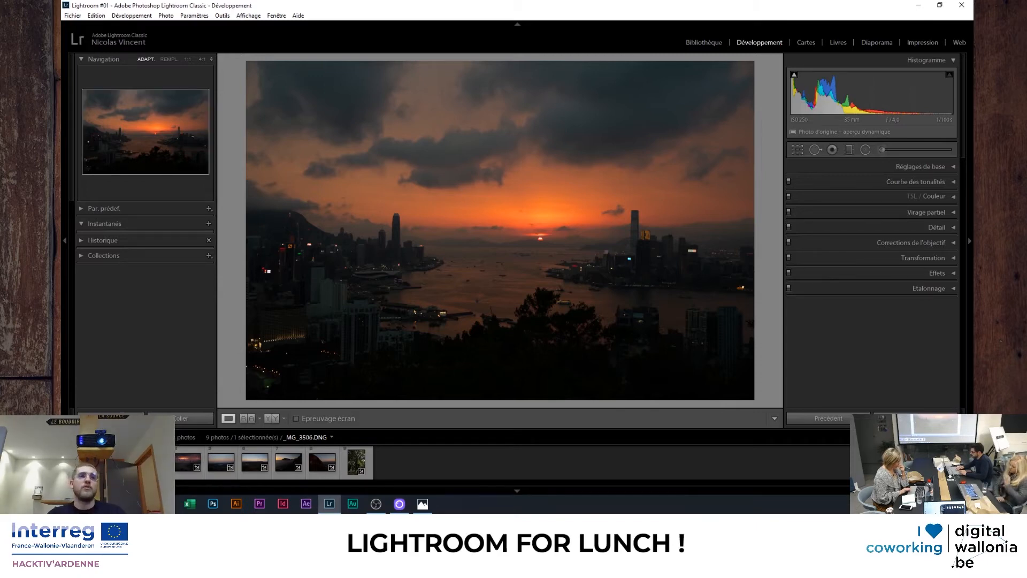
key("ctrl+apostrophe")
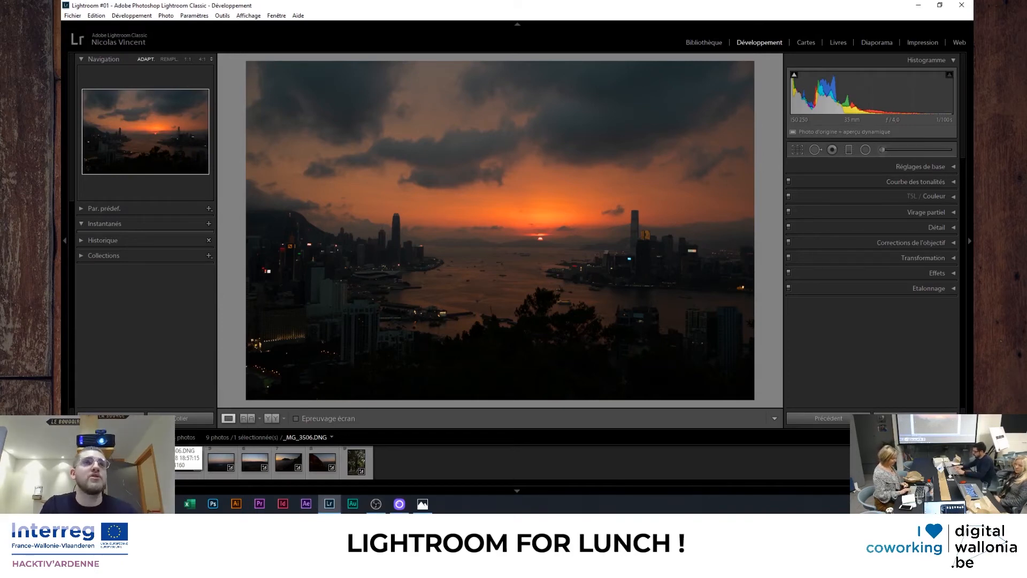
right_click(144, 463)
left_click(219, 346)
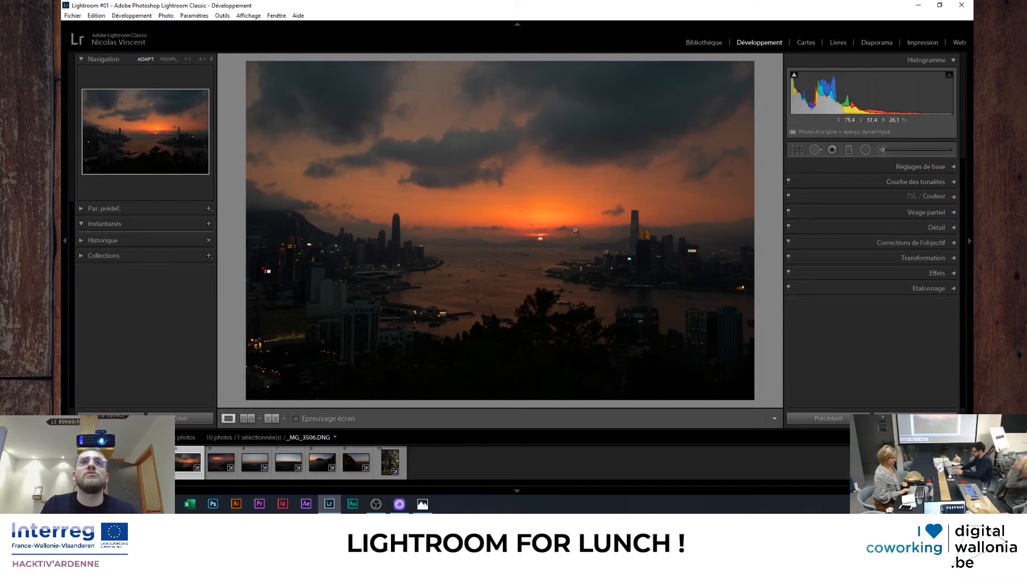
Convert the original _MG_3506.DNG sunset photo to the Noir/blanc treatment
left_click(922, 166)
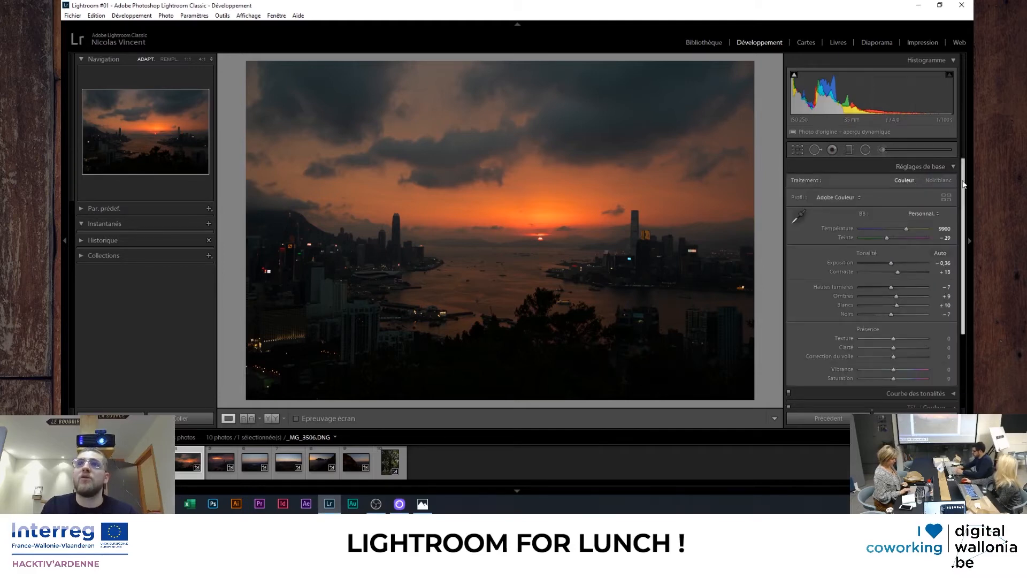
left_click(939, 180)
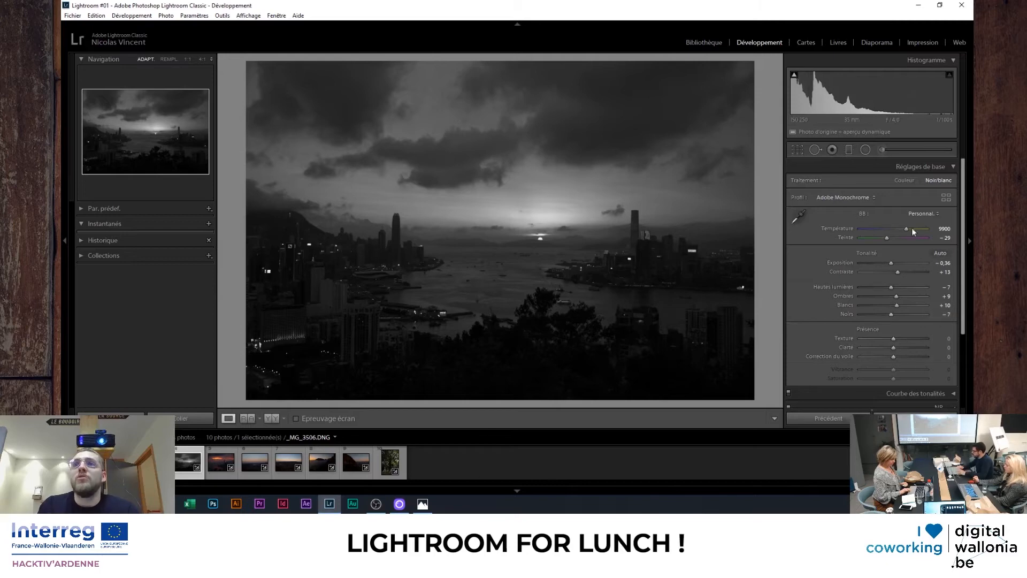
left_click(942, 165)
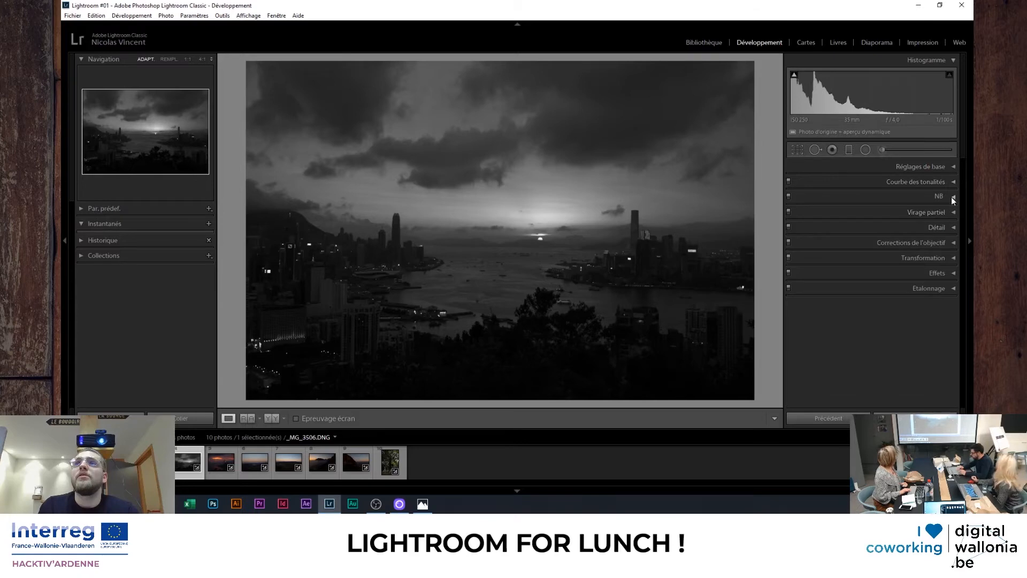
Adjust the black-and-white mix to Rouge +15, Orange +52, Jaune −16, Vert +12, Bleu vert +16, Bleu −12 and Pourpre +4
left_click(951, 197)
left_click(952, 197)
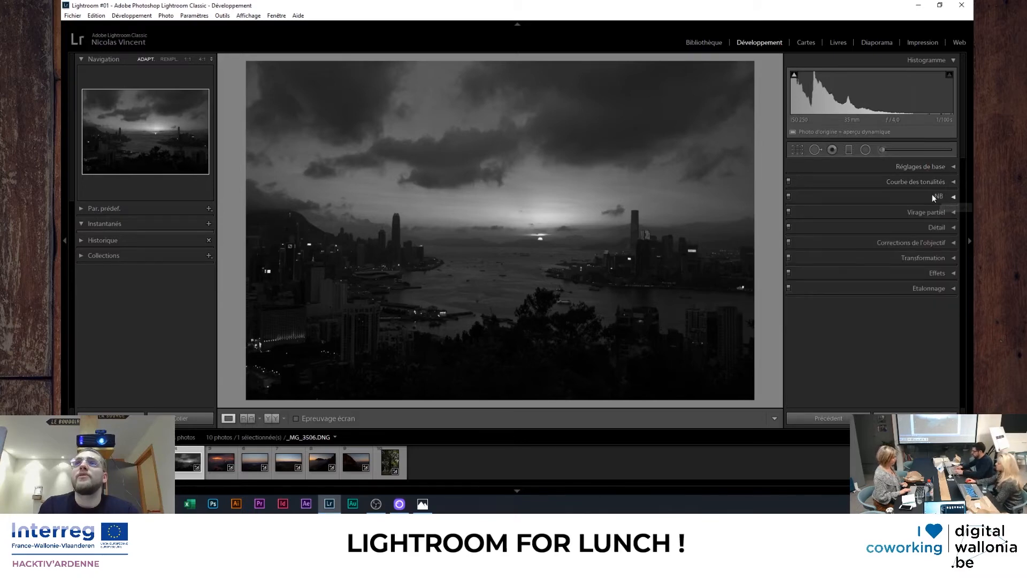
left_click(940, 196)
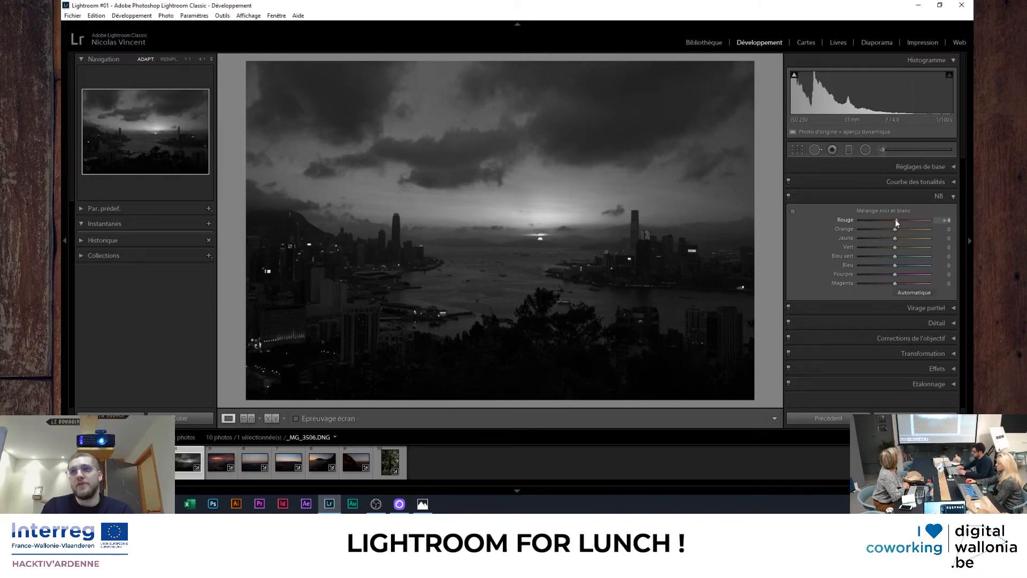
mouse_move(895, 220)
left_mouse_down()
mouse_move(907, 220)
mouse_move(881, 223)
mouse_move(907, 220)
mouse_move(869, 223)
mouse_move(930, 220)
mouse_move(853, 220)
mouse_move(917, 227)
mouse_move(905, 229)
left_mouse_up()
left_click_drag(895, 274, 888, 274)
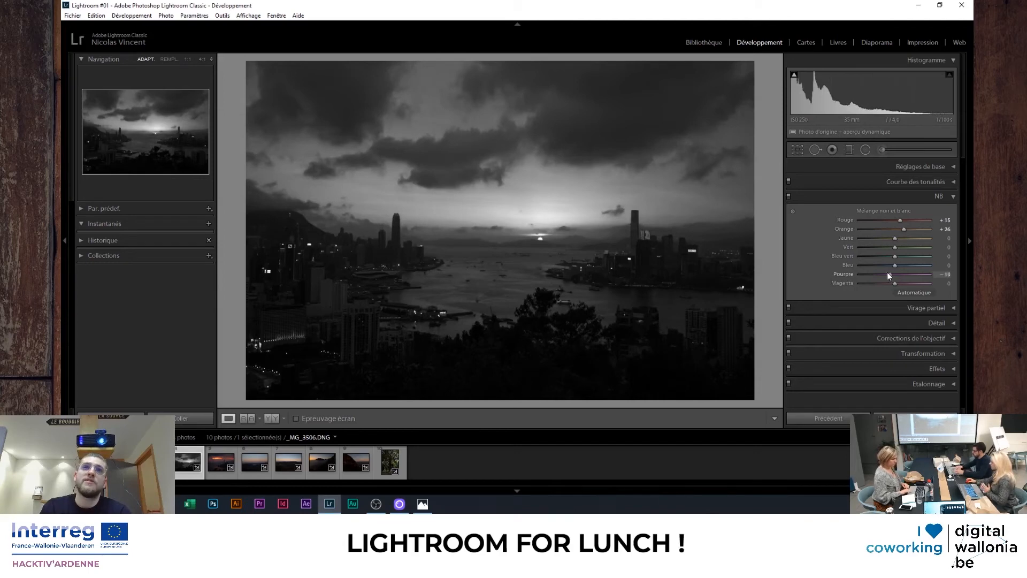
left_click_drag(974, 281, 380, 288)
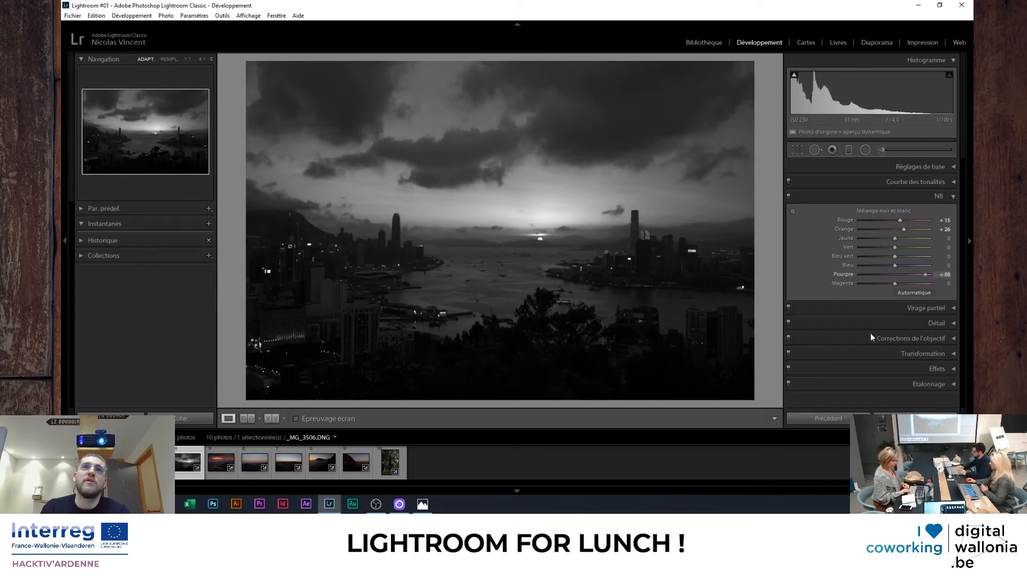
left_click_drag(184, 307, 899, 255)
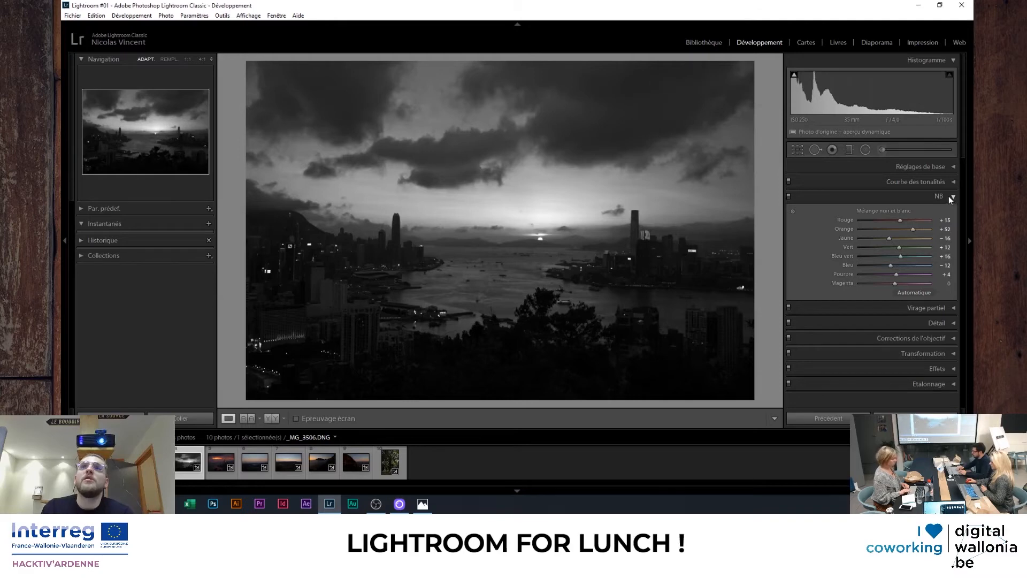
Compare the sunset photo with and without the black-and-white mix, leaving the mix enabled
left_click(789, 196)
left_click(788, 196)
left_click(789, 197)
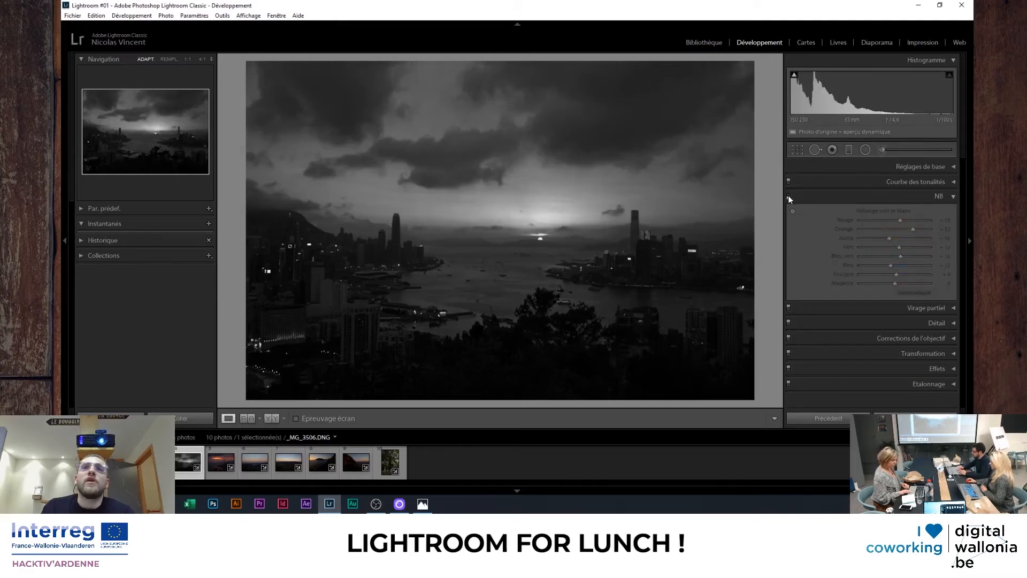
left_click(789, 196)
left_click(788, 196)
left_click(789, 196)
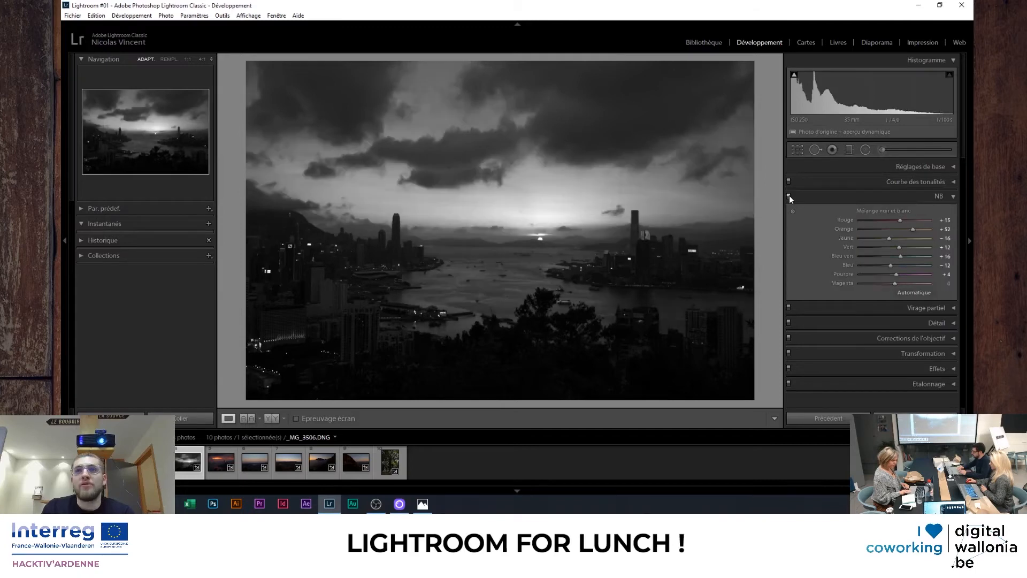
left_click(789, 196)
left_click(789, 196)
left_click(789, 195)
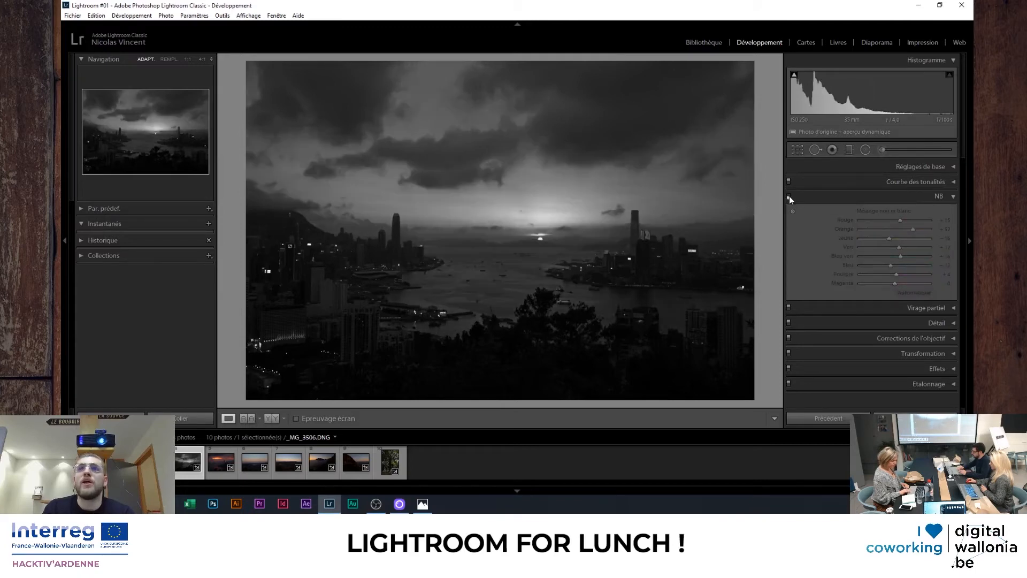
left_click(789, 196)
left_click(952, 197)
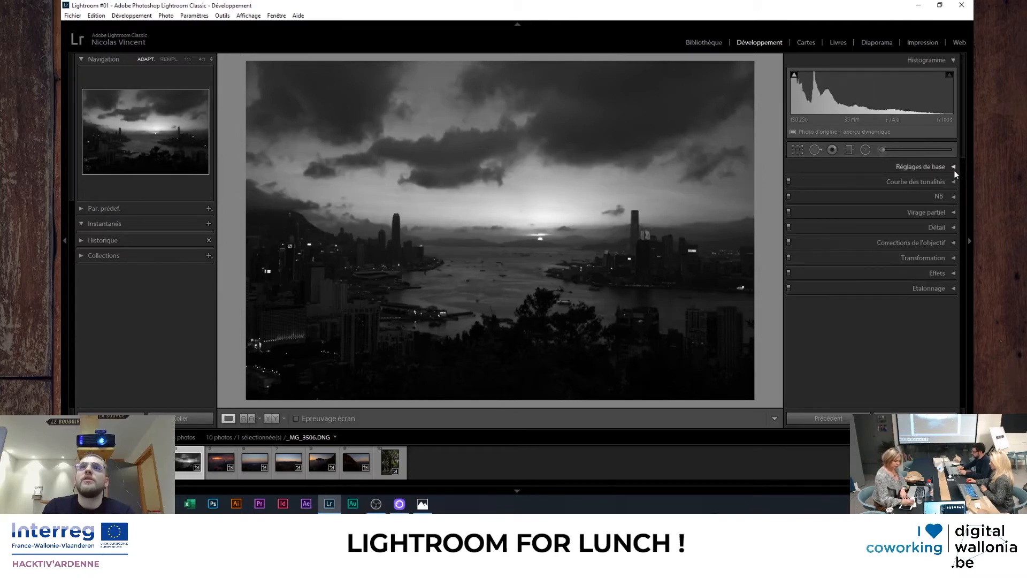
left_click(953, 168)
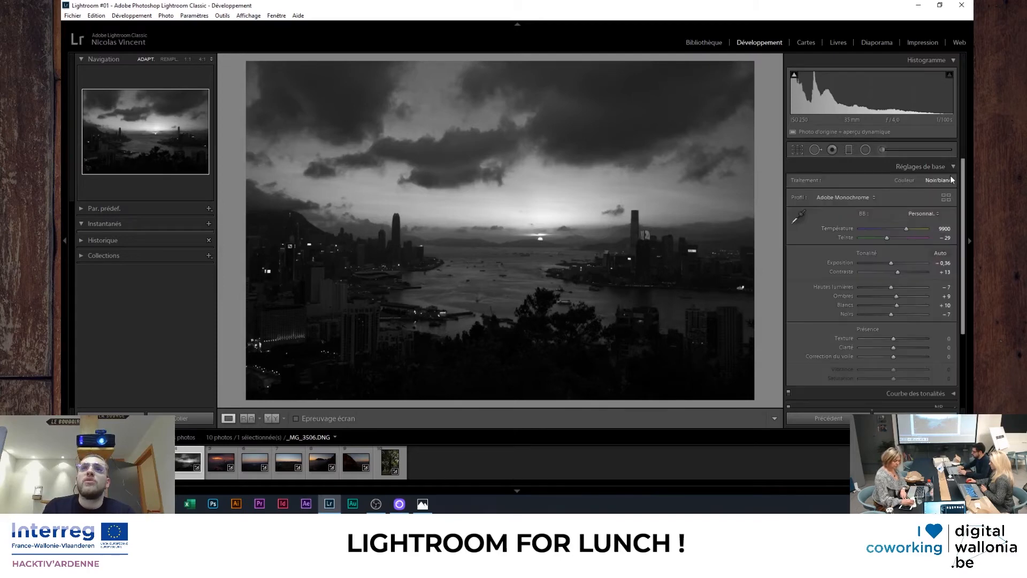
left_click(947, 167)
left_click(942, 182)
left_click(942, 182)
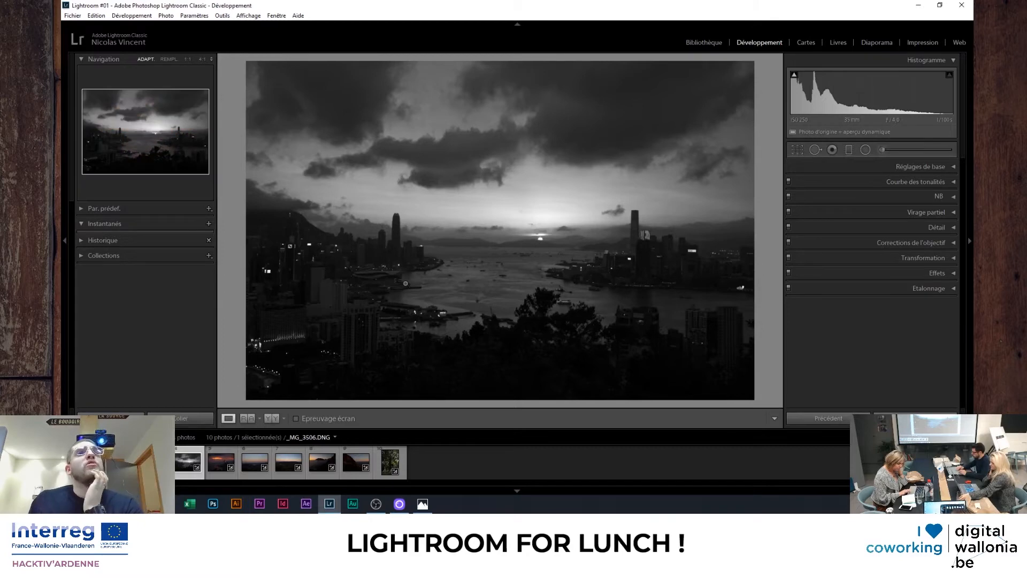
On Copie 2 of _MG_3506.DNG, lift a shadow point slightly on the RGB tone curve and move the black point to 2.4 / 0.0 %
left_click(156, 471)
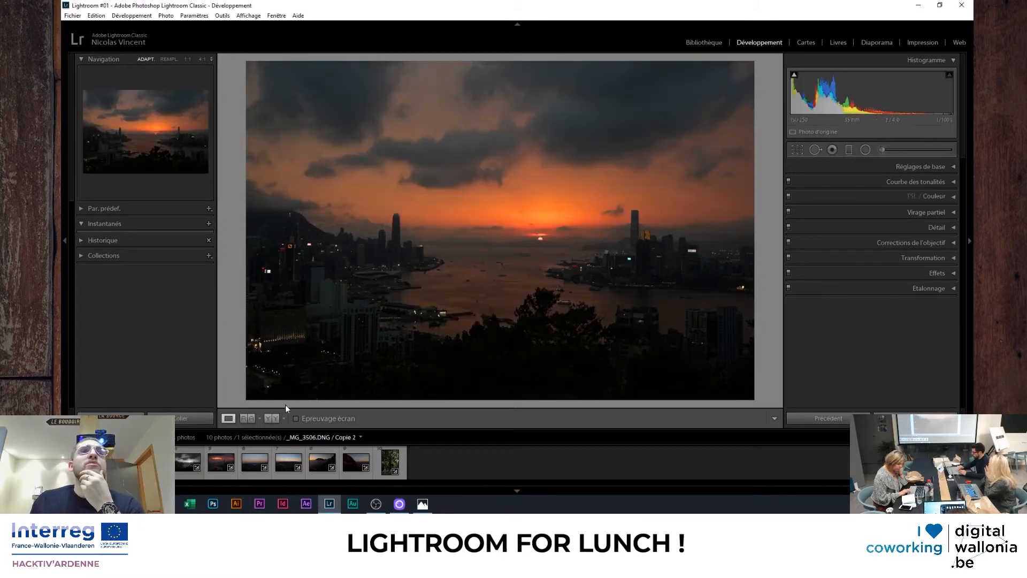
left_click(955, 183)
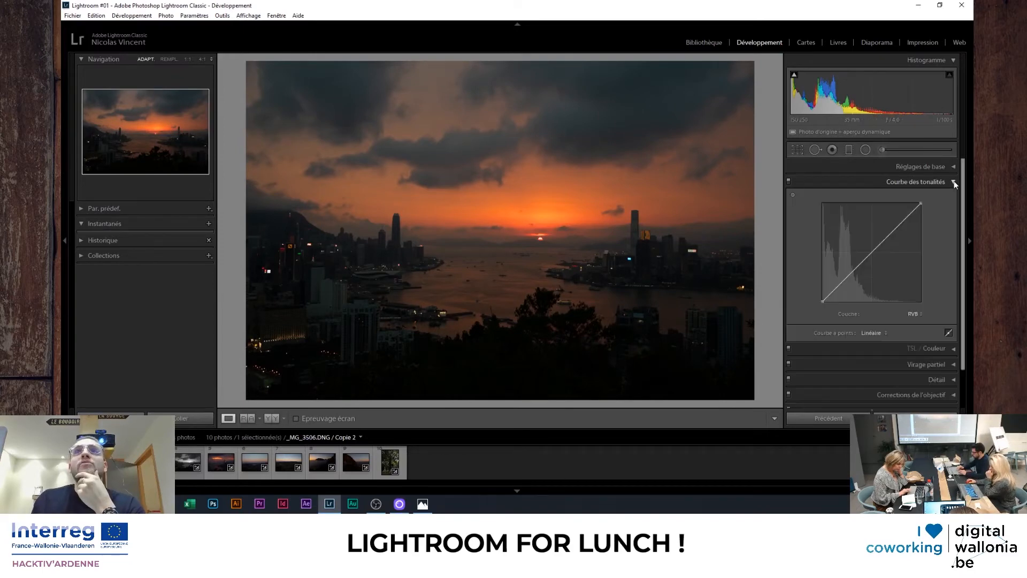
left_click(850, 273)
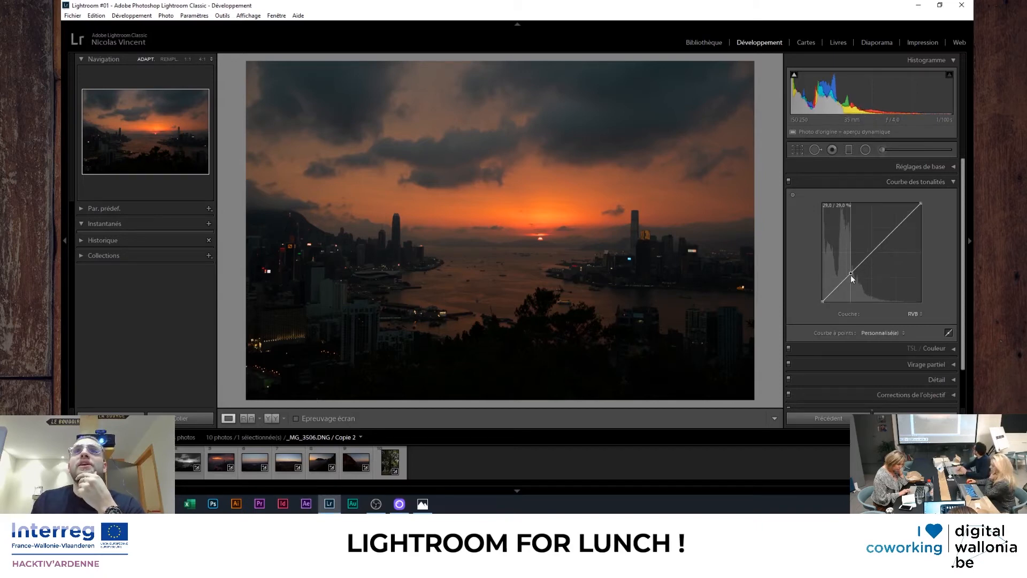
left_click_drag(851, 276, 851, 273)
mouse_move(923, 205)
left_mouse_down()
mouse_move(853, 203)
mouse_move(943, 214)
mouse_move(940, 226)
mouse_move(937, 209)
mouse_move(945, 230)
mouse_move(923, 201)
left_mouse_up()
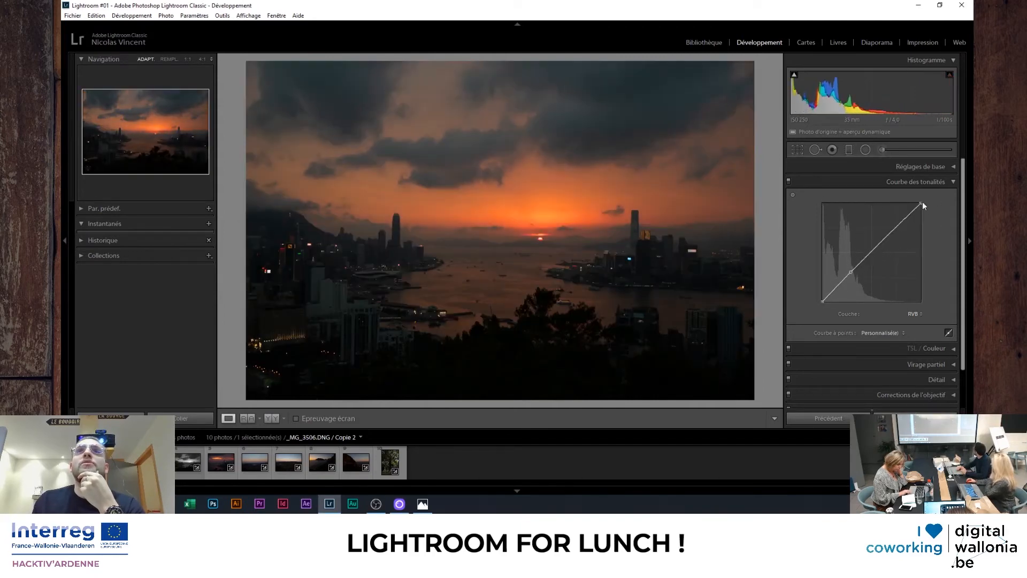
mouse_move(823, 303)
left_mouse_down()
mouse_move(809, 287)
mouse_move(824, 317)
left_mouse_up()
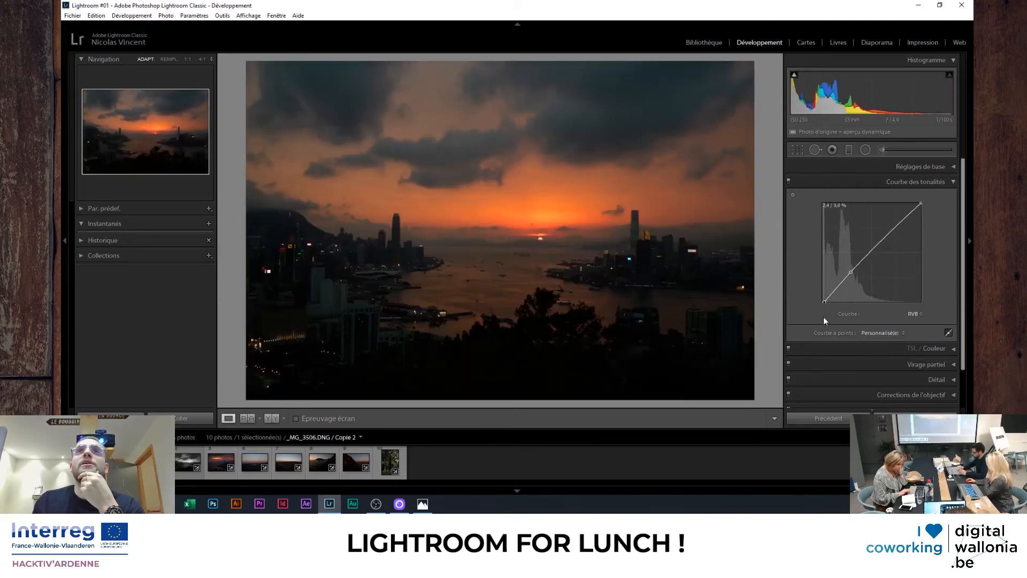
left_click(888, 332)
left_click(884, 349)
left_click(917, 182)
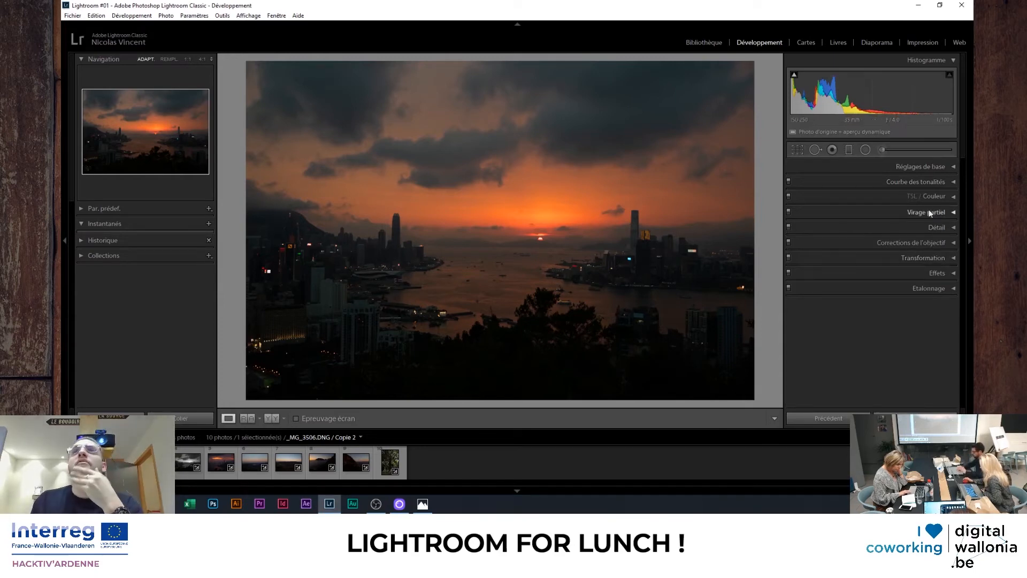
left_click(928, 181)
left_click(928, 181)
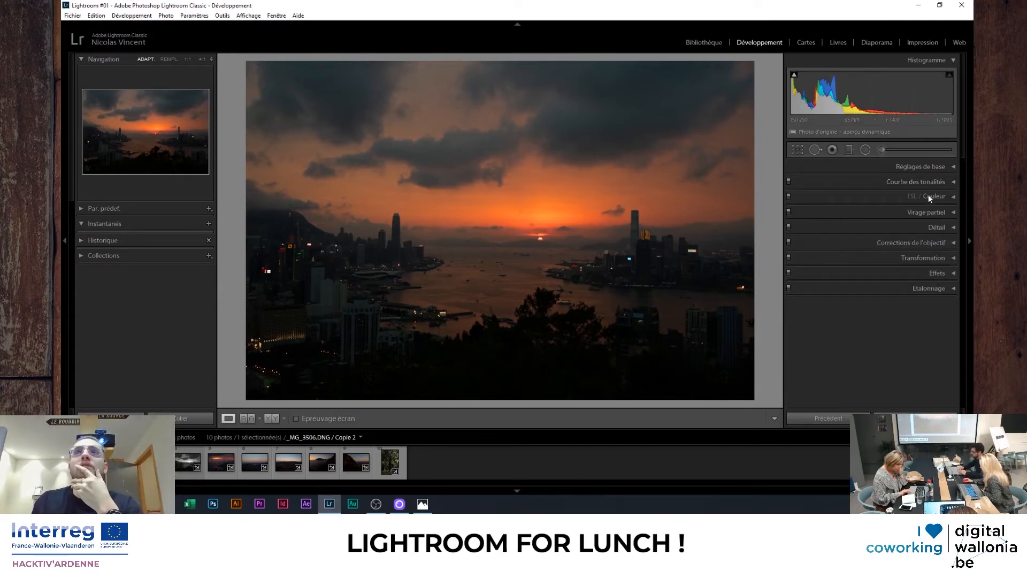
left_click(928, 194)
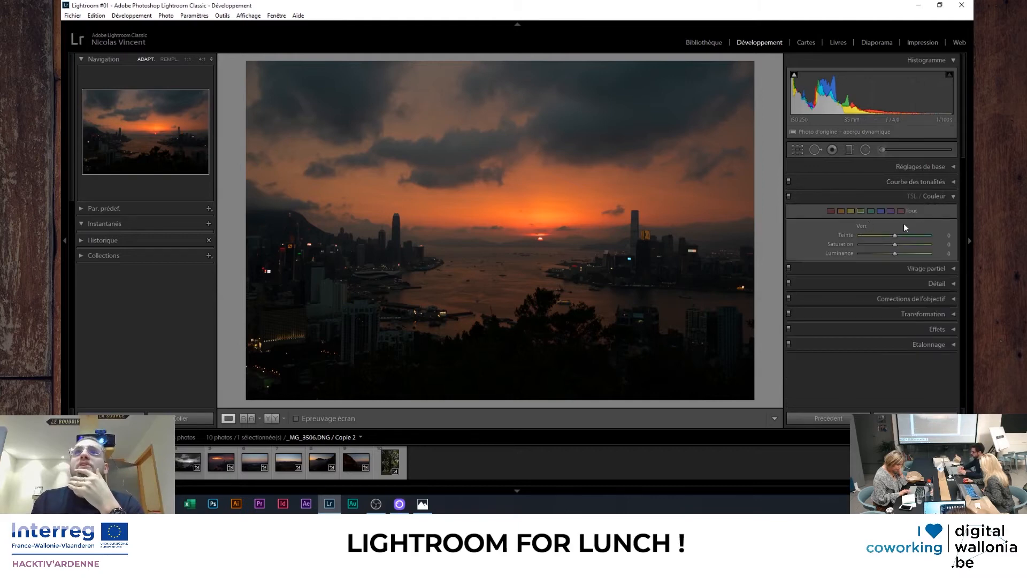
left_click(954, 197)
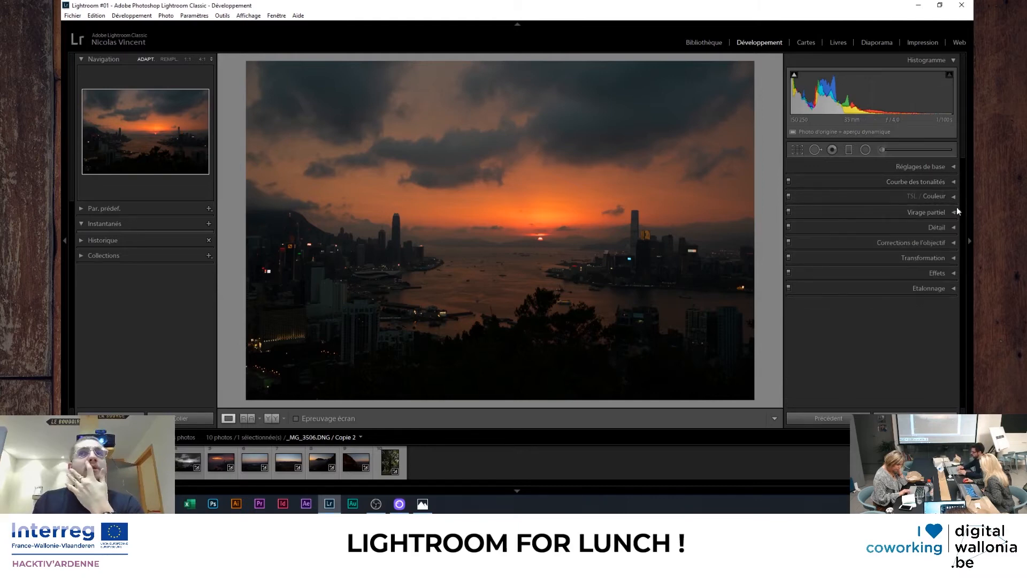
left_click(937, 228)
left_click(936, 226)
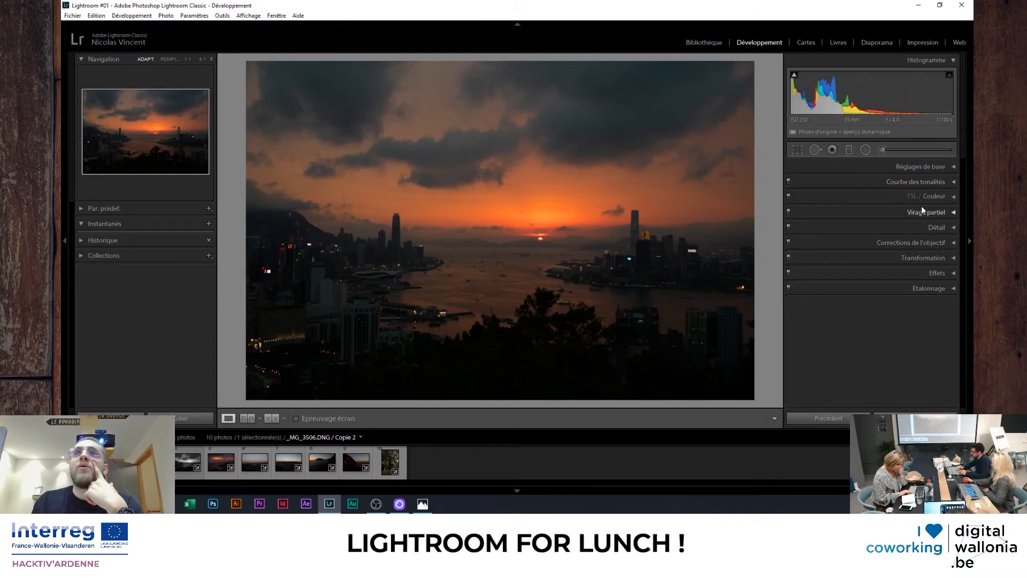
Set the sharpening Gain to 15 in the Détail settings, judging the effect on the setting sun at 2:1
left_click(945, 231)
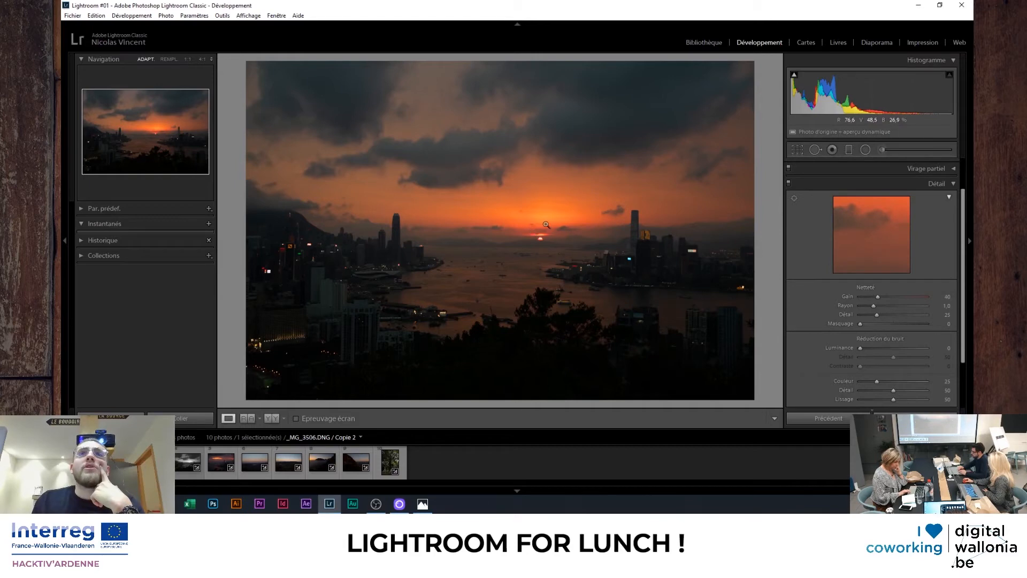
left_click_drag(546, 225, 543, 252)
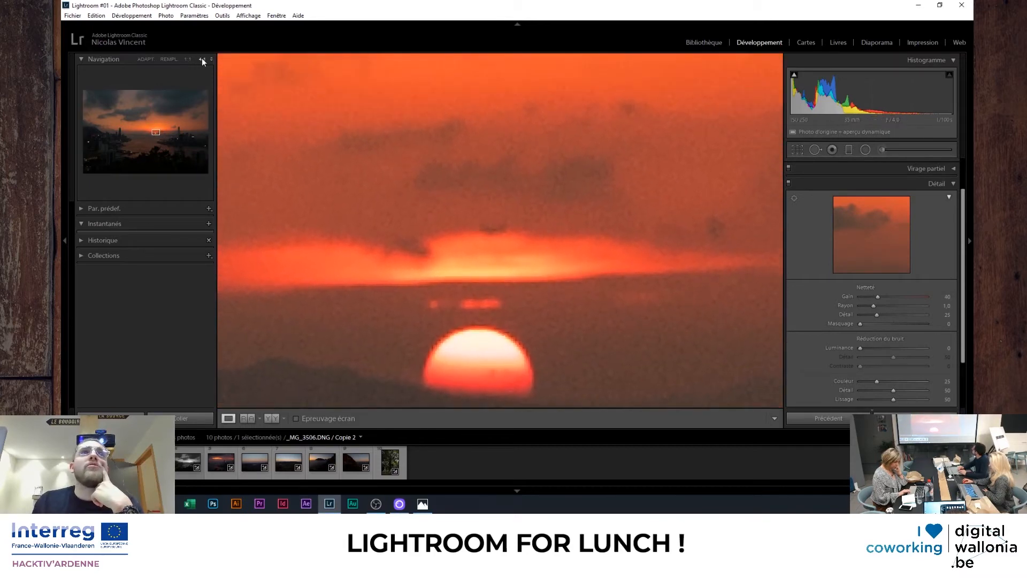
left_click(201, 58)
left_click(195, 127)
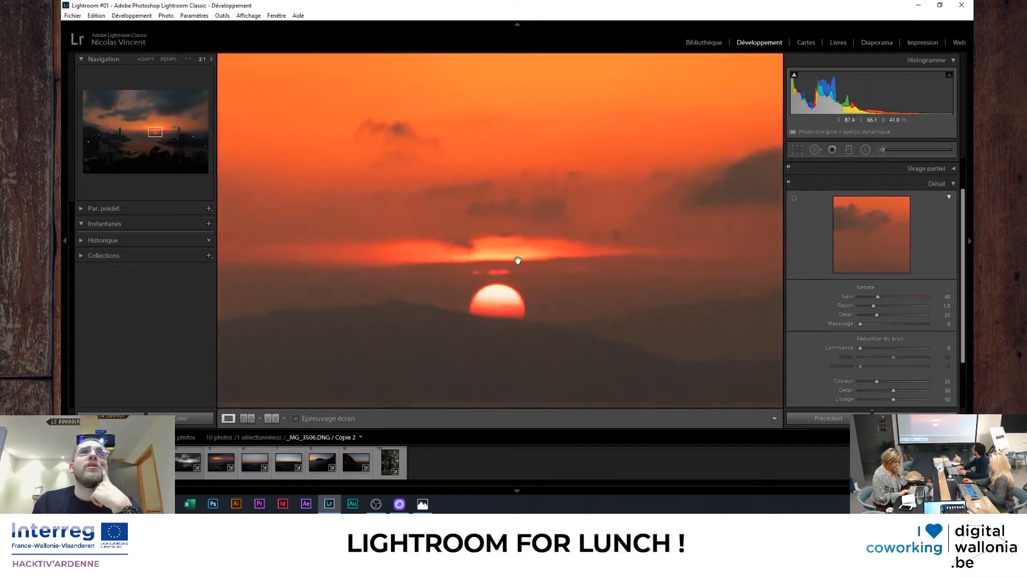
left_click_drag(518, 260, 502, 266)
left_click_drag(536, 298, 503, 282)
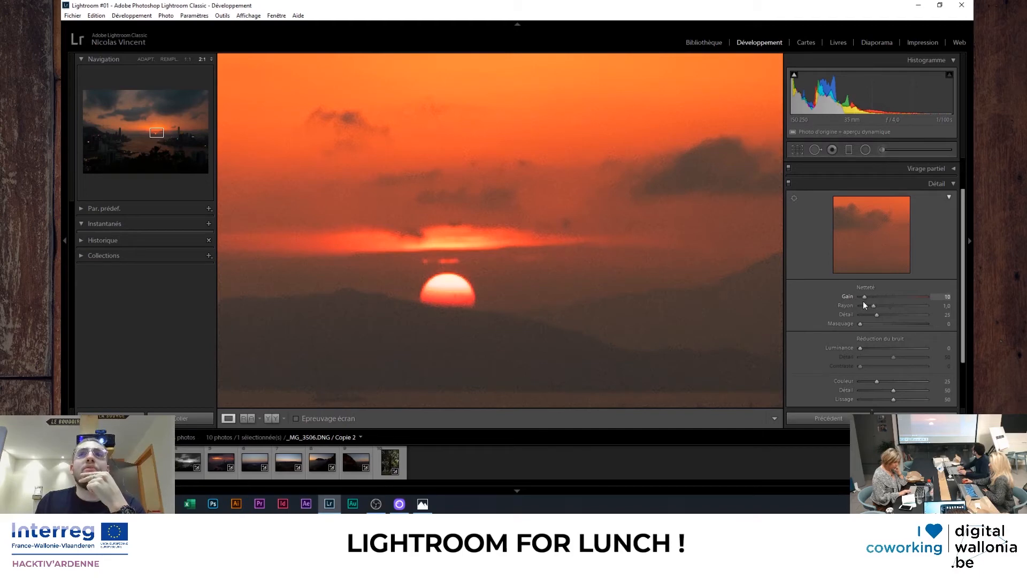
left_click_drag(867, 303, 866, 302)
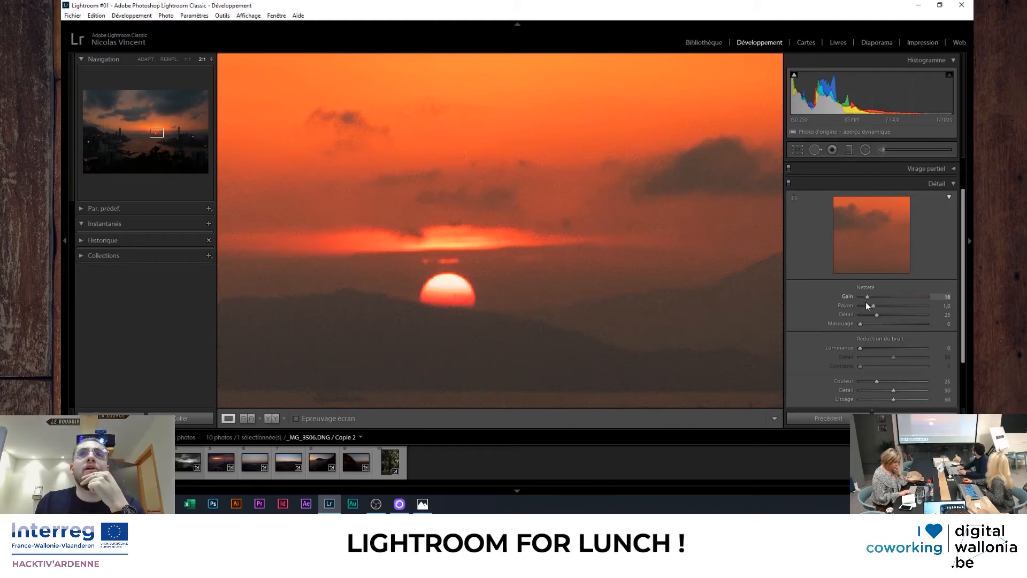
left_click(559, 298)
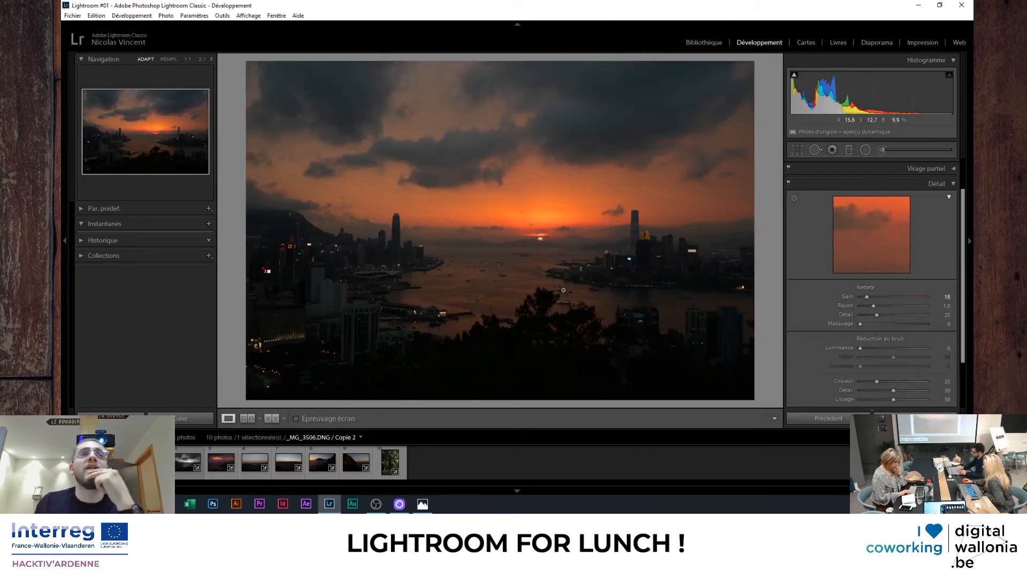
Remove the sharpening on the sunset copy, inspect the sun at 2:1, and raise the Gain to 23
left_click_drag(883, 298, 945, 301)
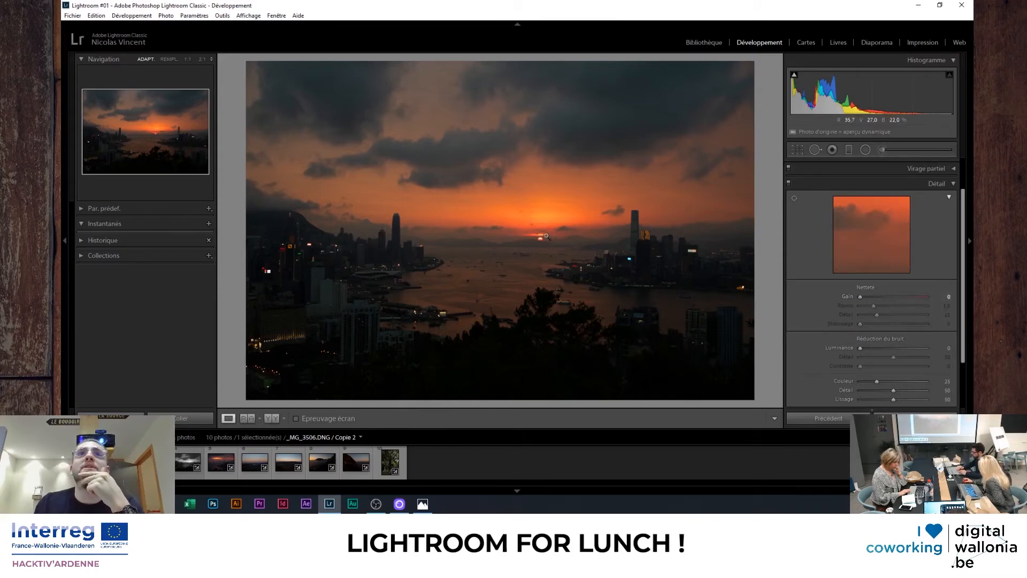
left_click(497, 232)
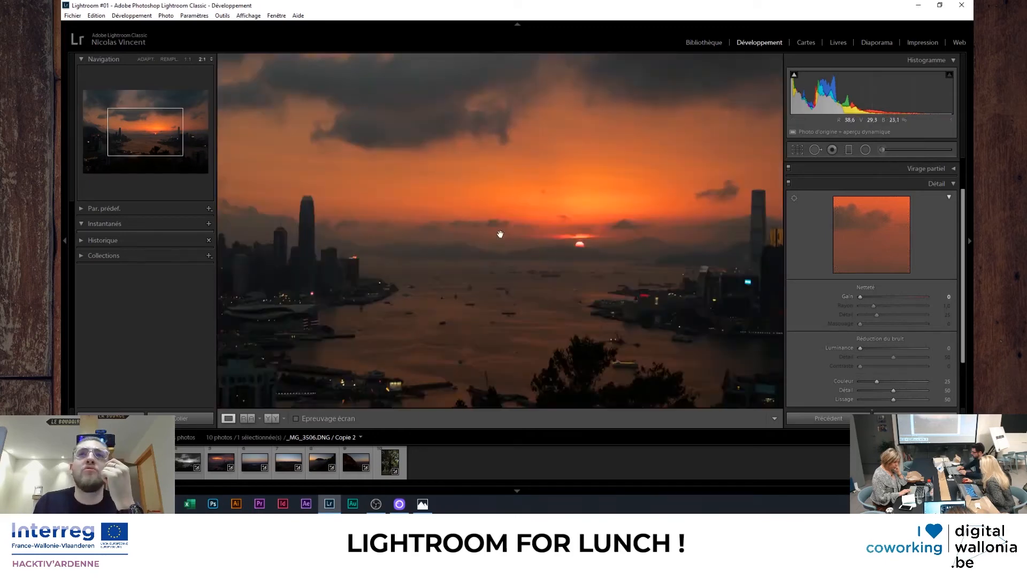
left_click_drag(604, 254, 427, 246)
left_click_drag(744, 296, 576, 282)
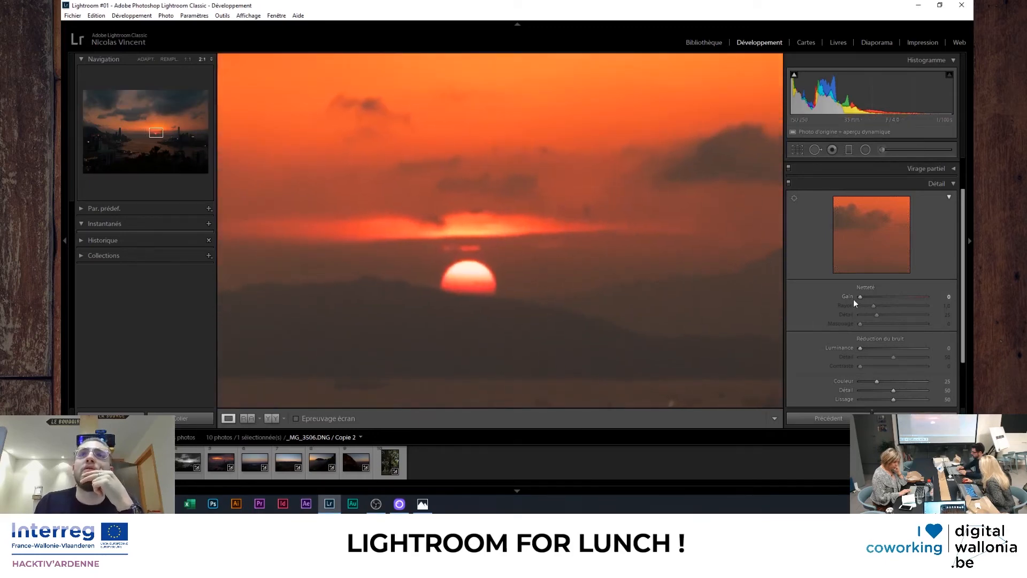
left_click_drag(868, 297, 870, 298)
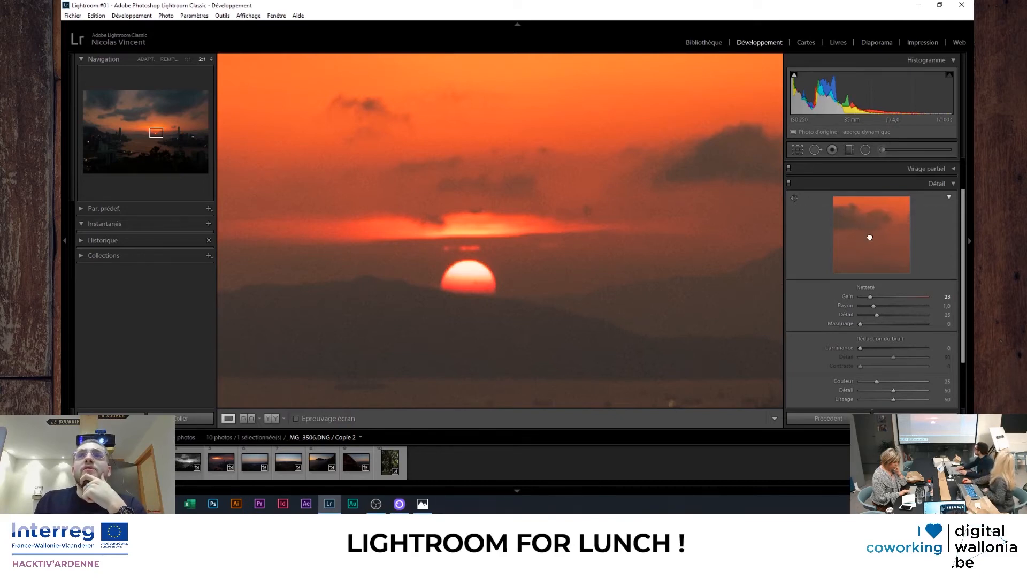
Center the detail preview on the setting sun and reduce the sharpening Gain to about 17
mouse_move(869, 238)
left_mouse_down()
mouse_move(851, 250)
mouse_move(861, 240)
mouse_move(894, 245)
mouse_move(881, 241)
left_mouse_up()
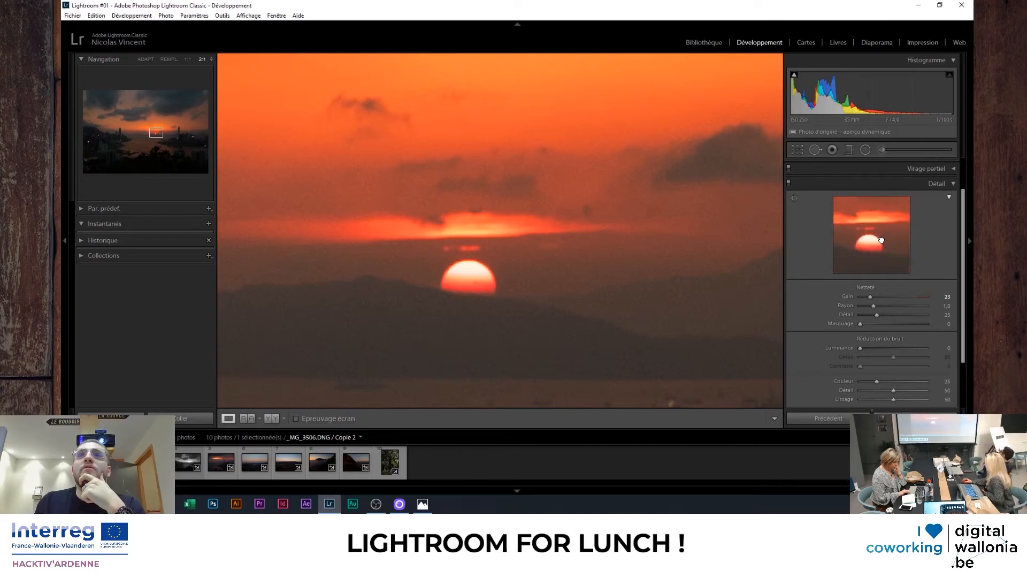
left_click(795, 198)
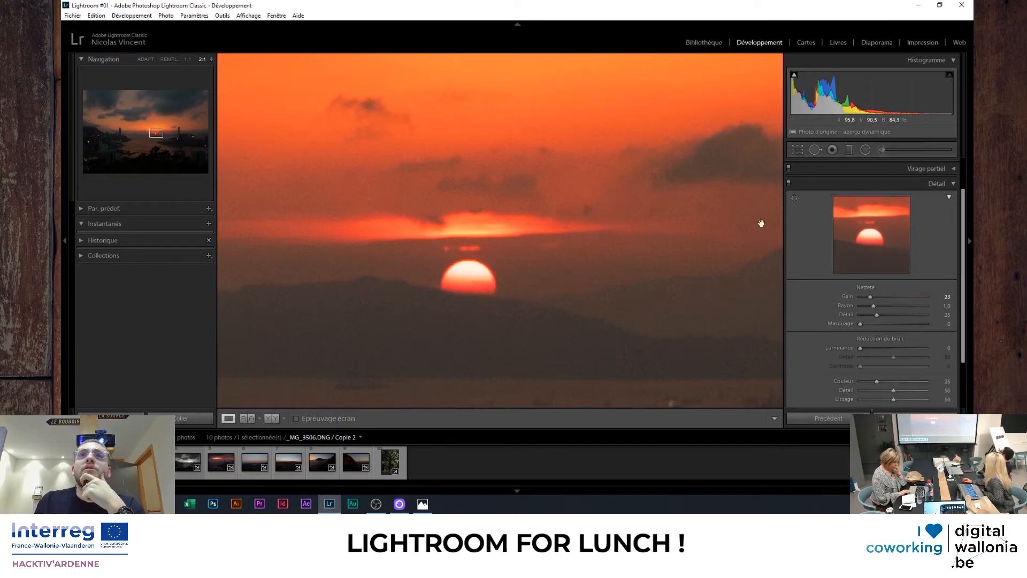
left_click_drag(551, 275, 601, 261)
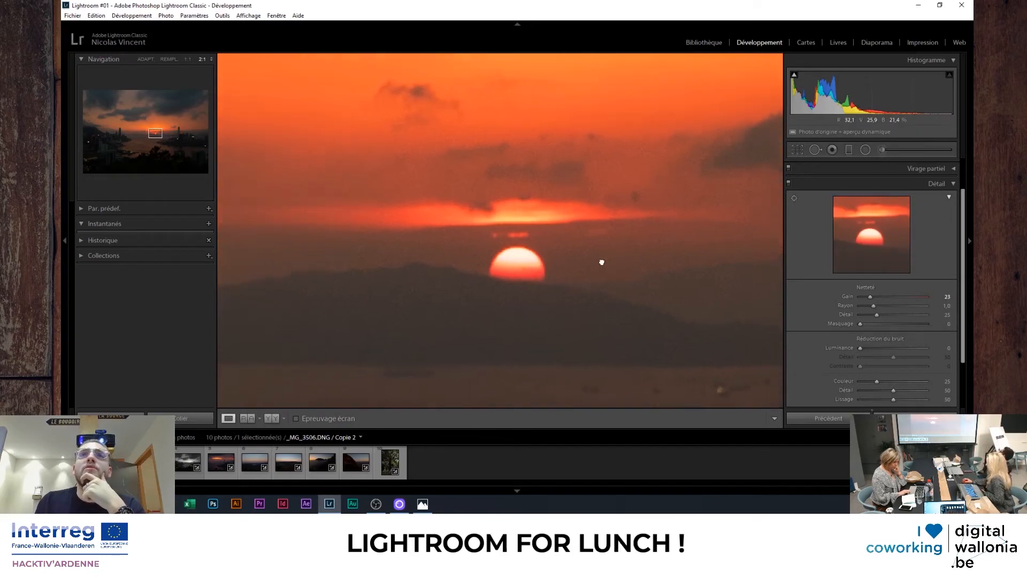
left_click(601, 262)
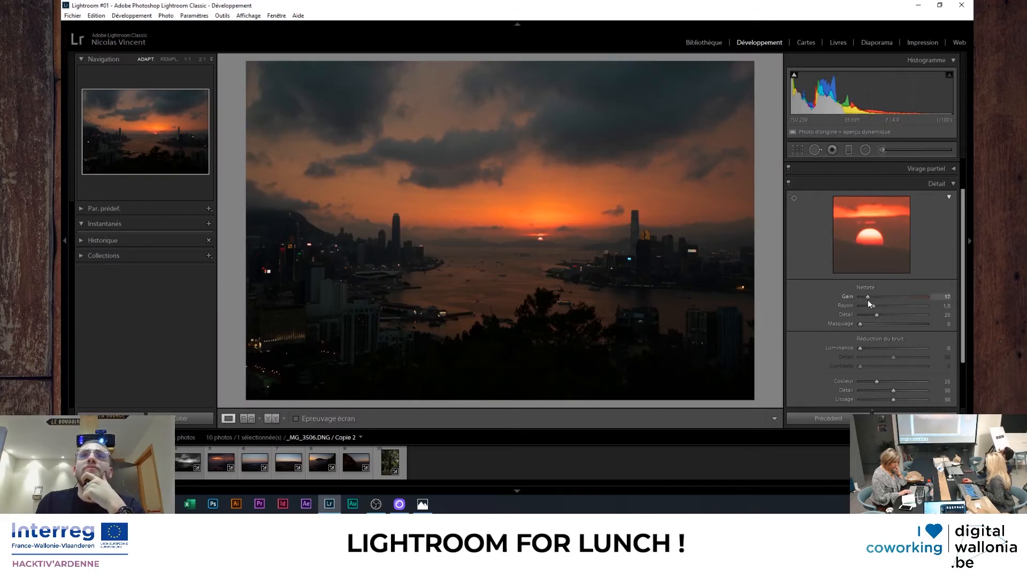
Replace the Détail settings with the Transformation settings and select the tree photo _MG_4498.DNG
left_click(953, 183)
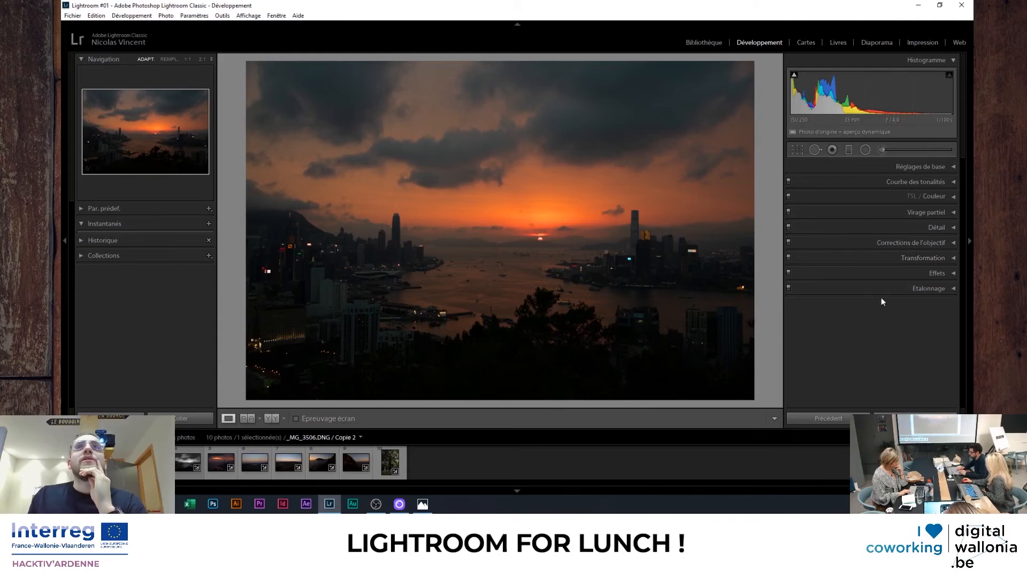
left_click(924, 257)
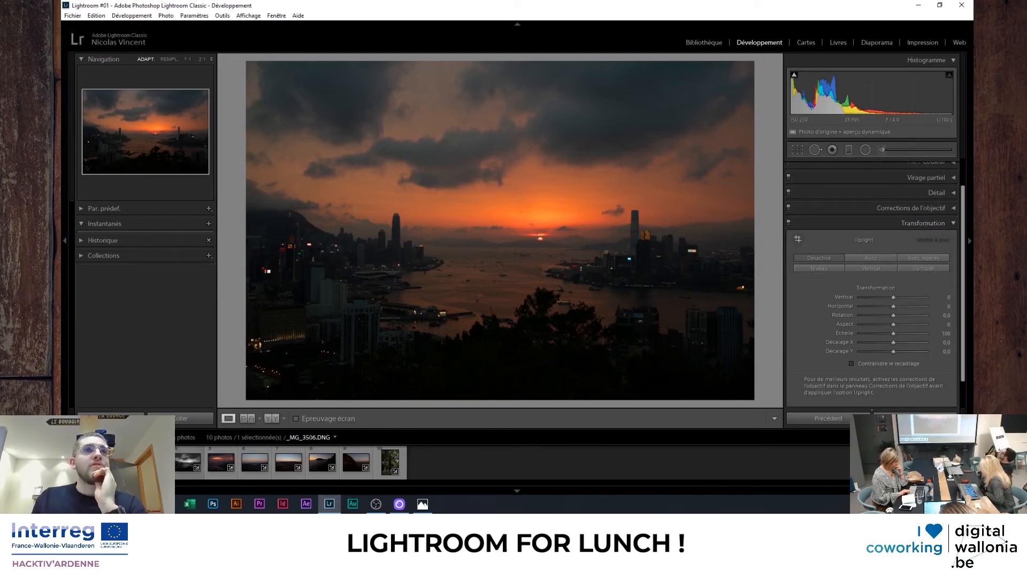
left_click(390, 461)
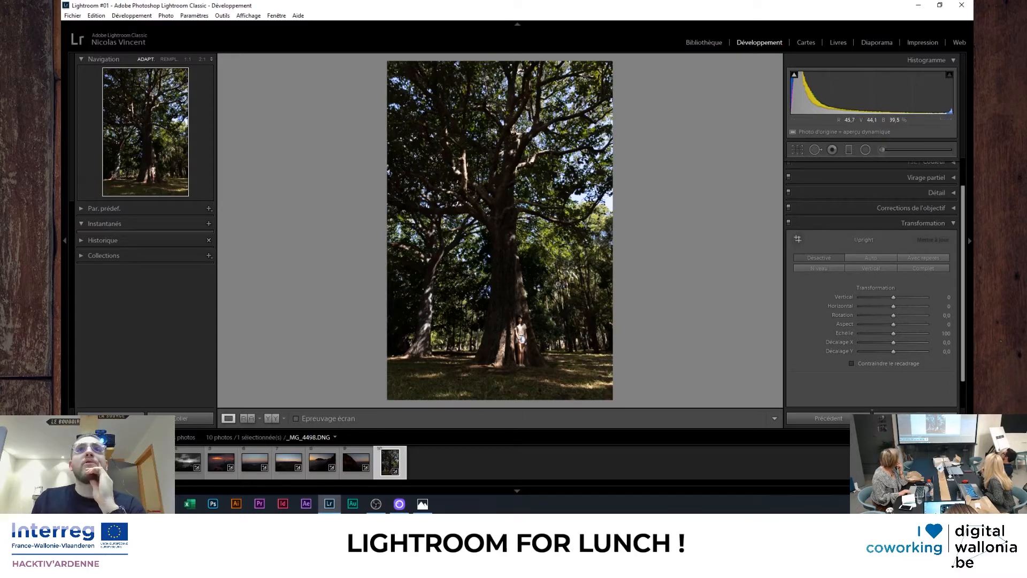
Try to narrow the crop of the tree photo with the Recadrer et redresser tool
left_click(798, 150)
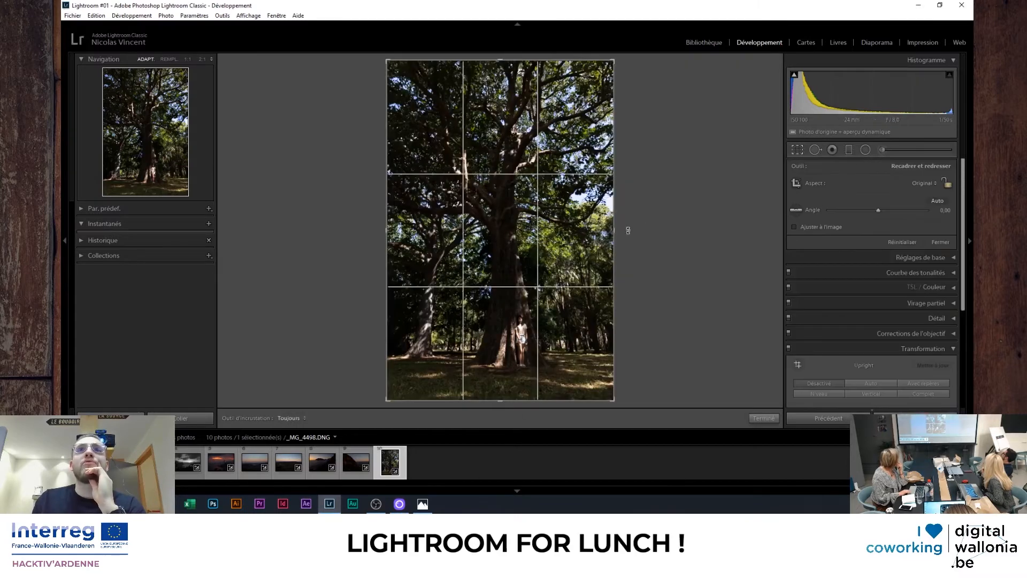
left_click_drag(627, 230, 602, 236)
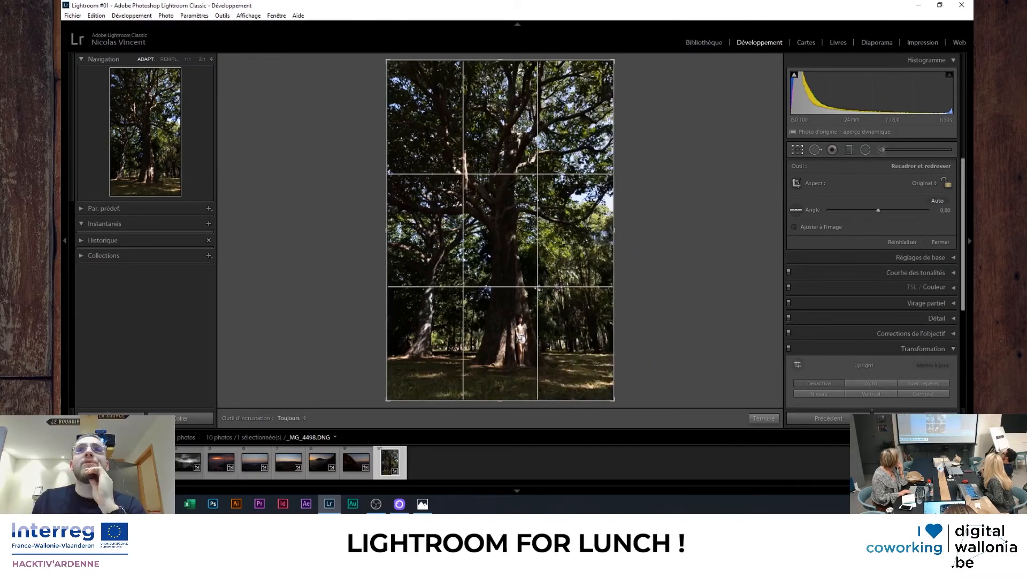
left_click(763, 418)
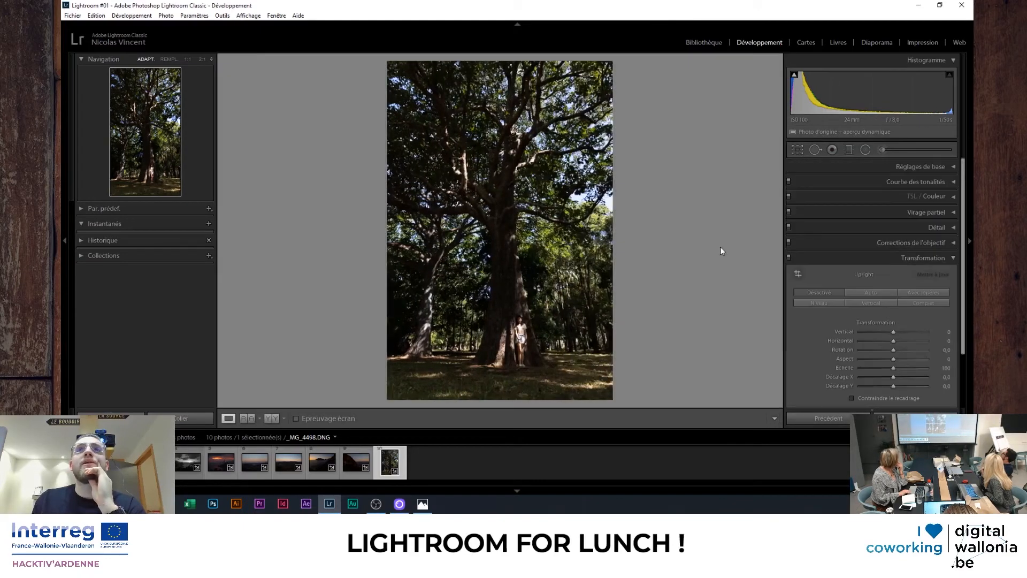
Try the Auto Upright correction on the tree photo and switch Upright back off
left_click(798, 274)
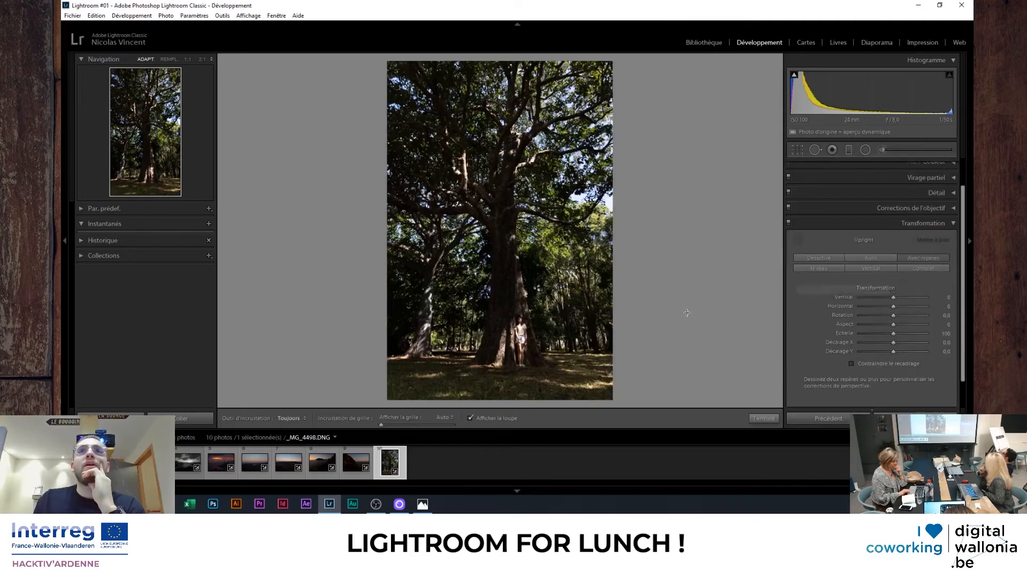
left_click(869, 256)
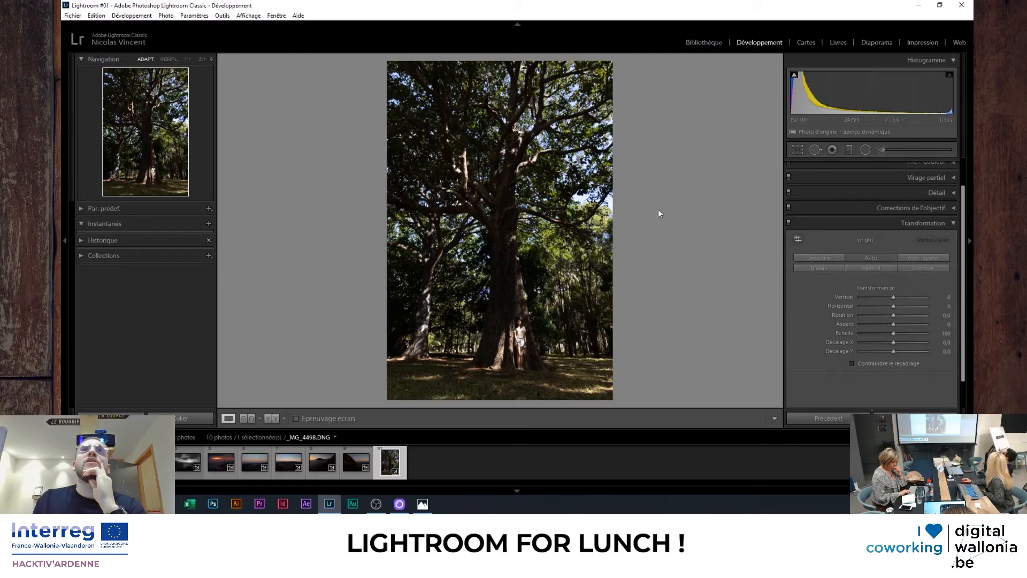
left_click(840, 256)
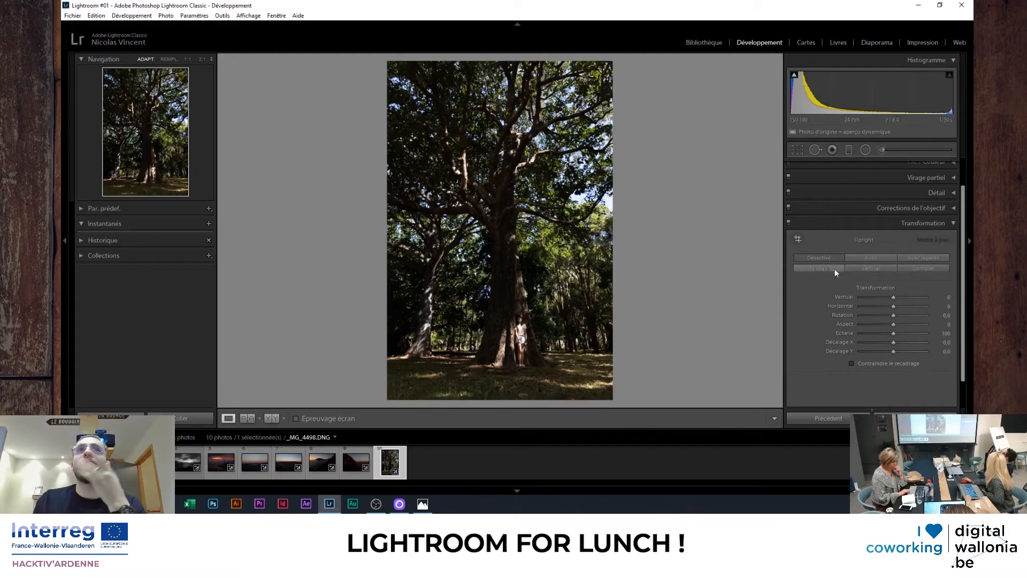
Correct the tree photo's perspective with guided Upright, drawing a horizontal guide along the ground and a vertical guide along the trunk
left_click(798, 240)
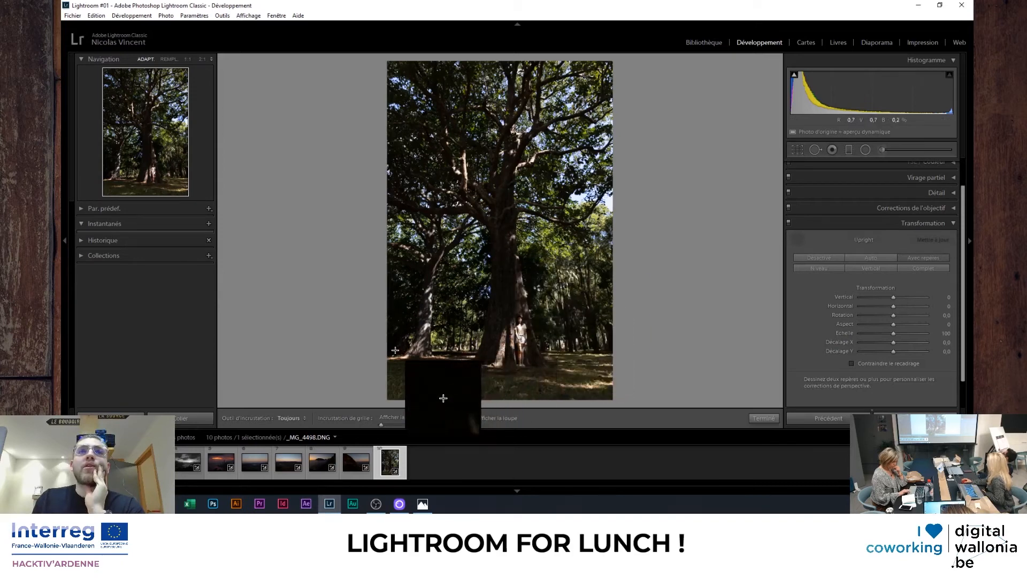
left_click_drag(397, 351, 610, 348)
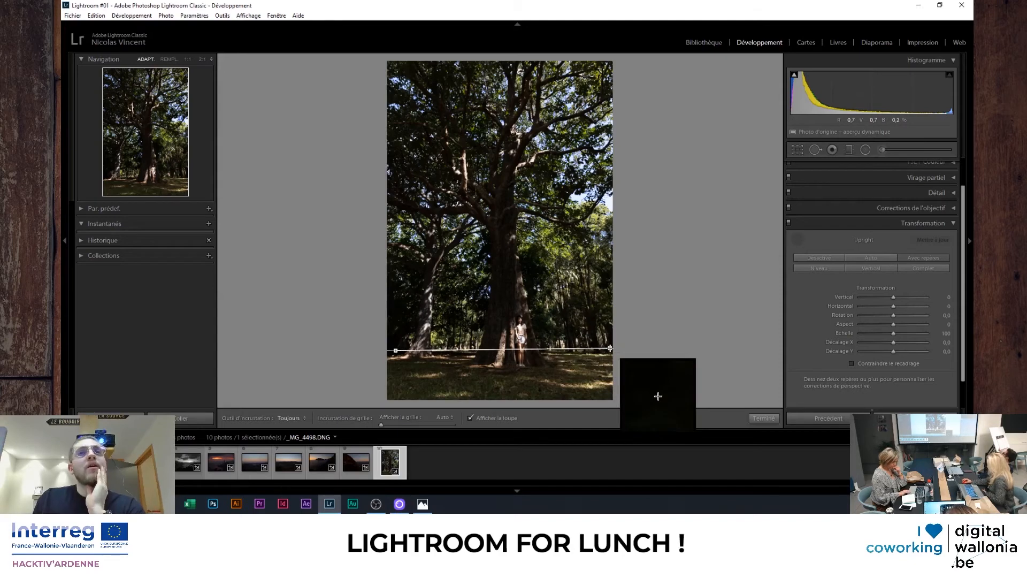
mouse_move(610, 348)
left_mouse_down()
mouse_move(592, 292)
mouse_move(583, 313)
mouse_move(602, 348)
left_mouse_up()
left_click_drag(395, 350, 395, 352)
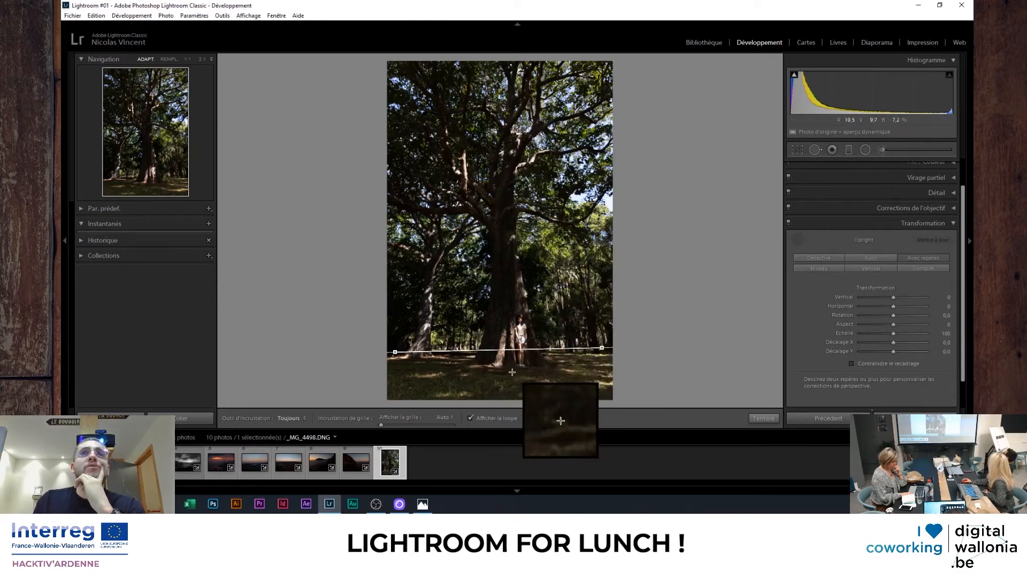
left_click_drag(512, 366, 501, 142)
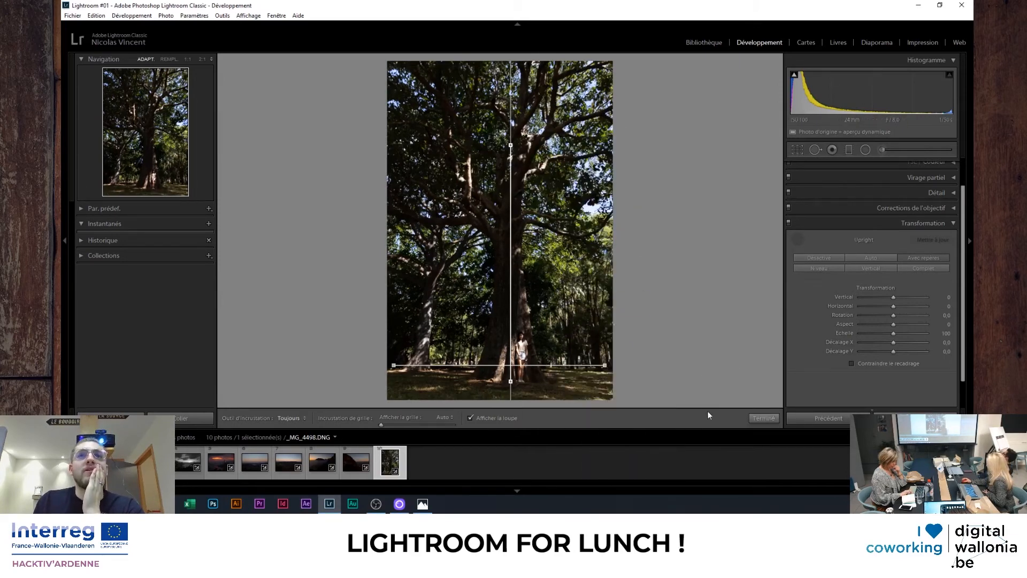
left_click(764, 418)
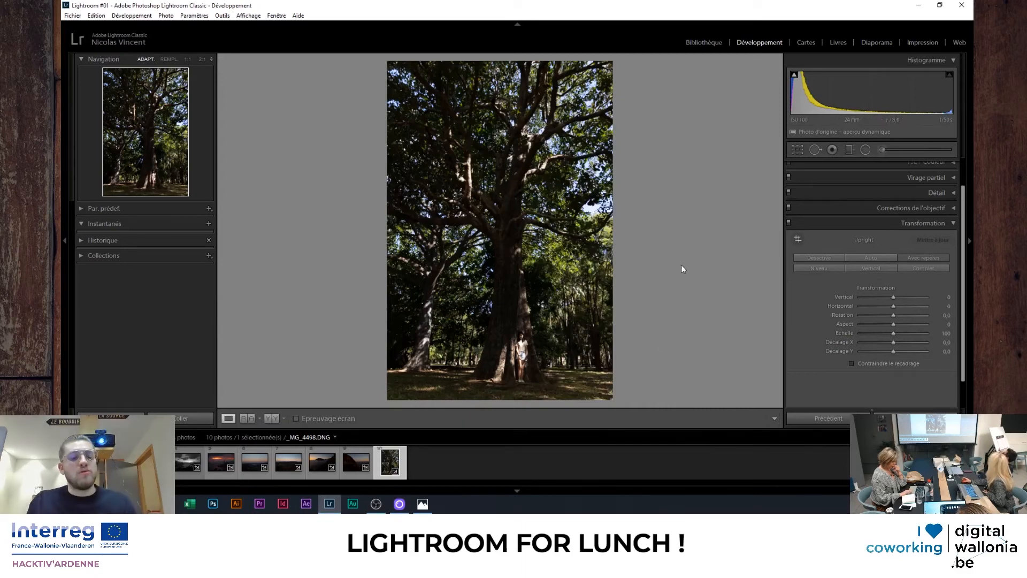
Compare the tree photo before and after the guided correction, and switch Upright off
key("backslash")
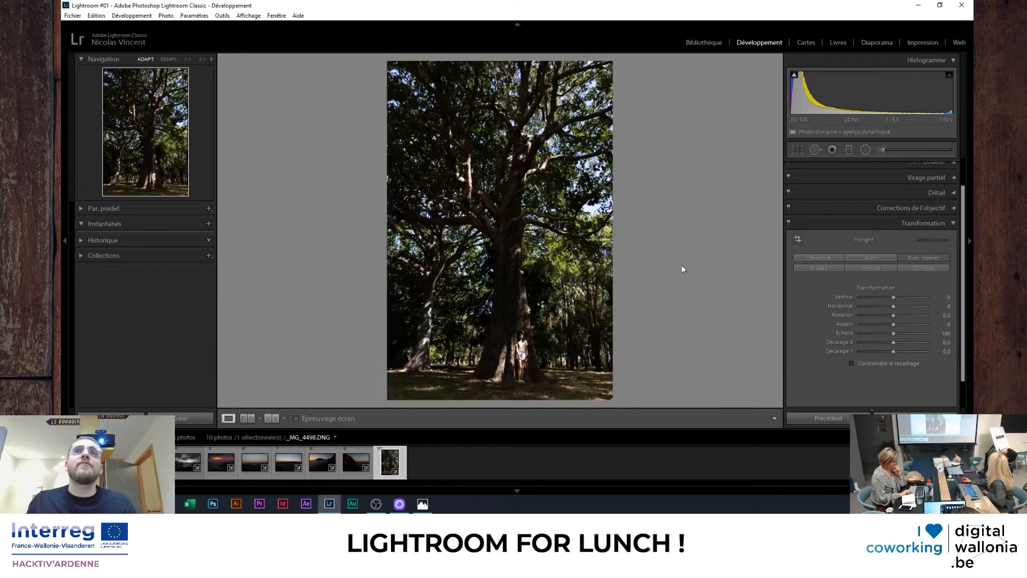
key("backslash")
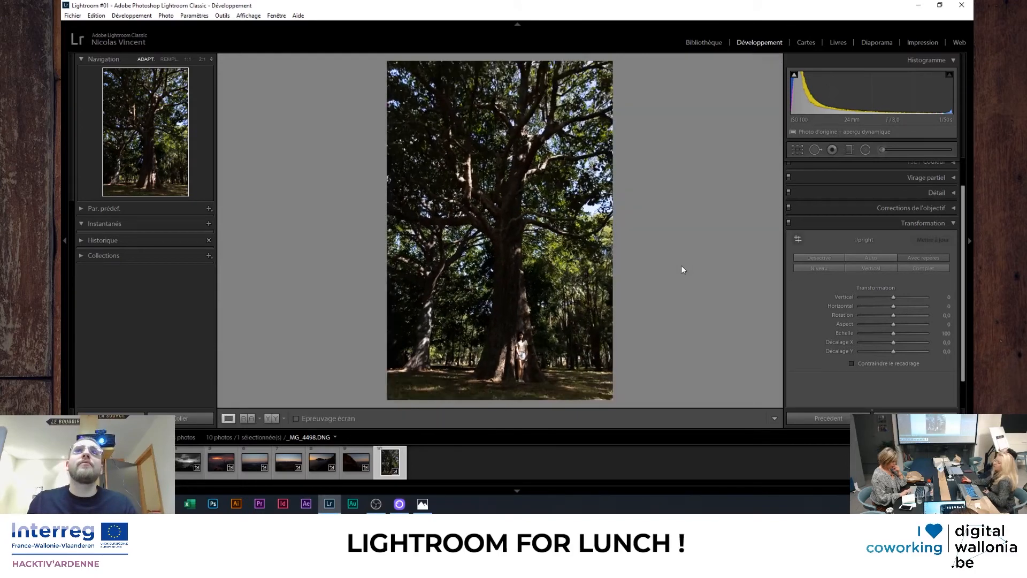
left_click(813, 258)
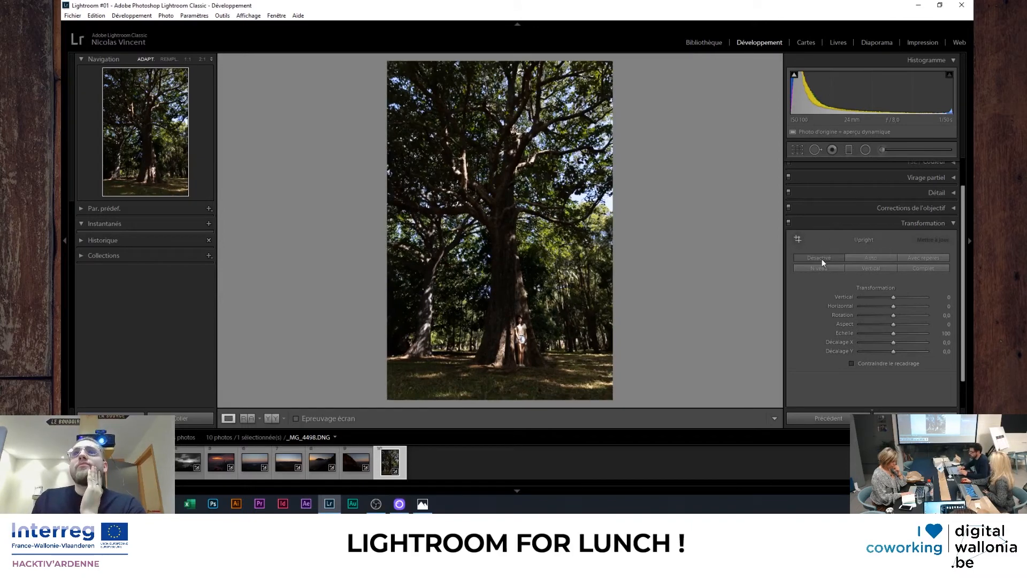
Undo the existing Upright guides on the tree photo and draw a new horizontal guide along the ground across its full width
left_click(797, 236)
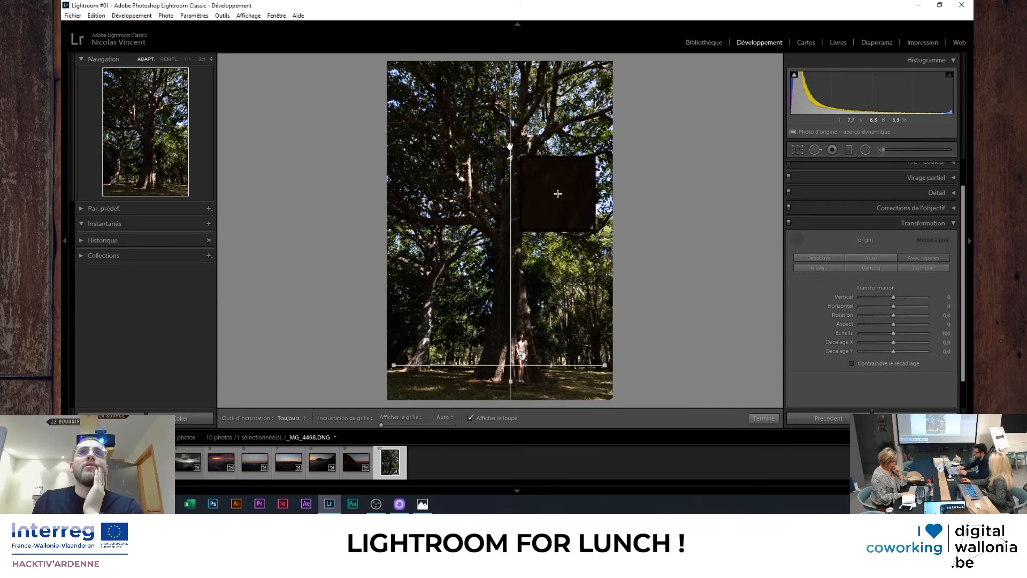
left_click_drag(510, 146, 511, 146)
key("ctrl+z")
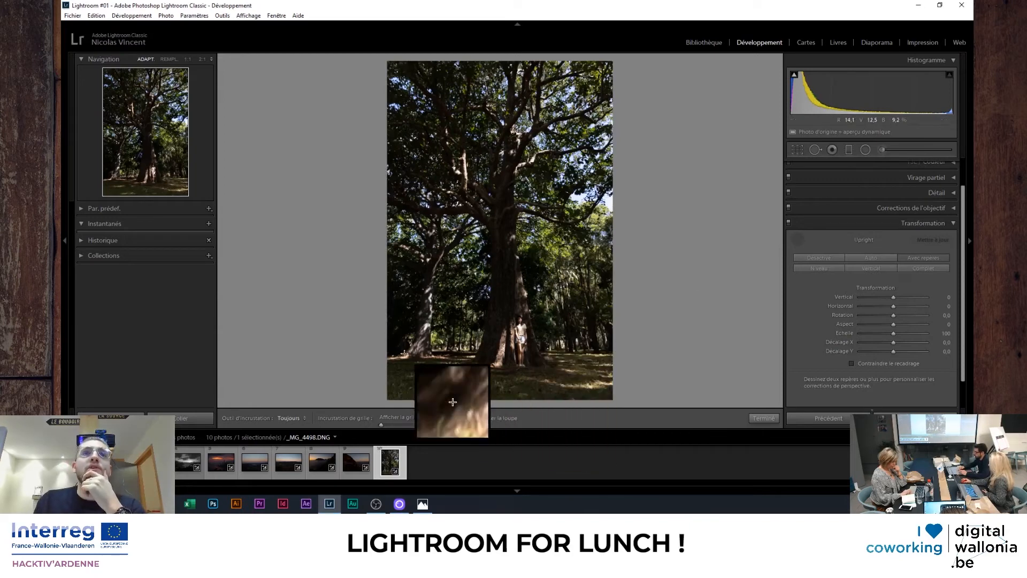
left_click_drag(389, 350, 629, 346)
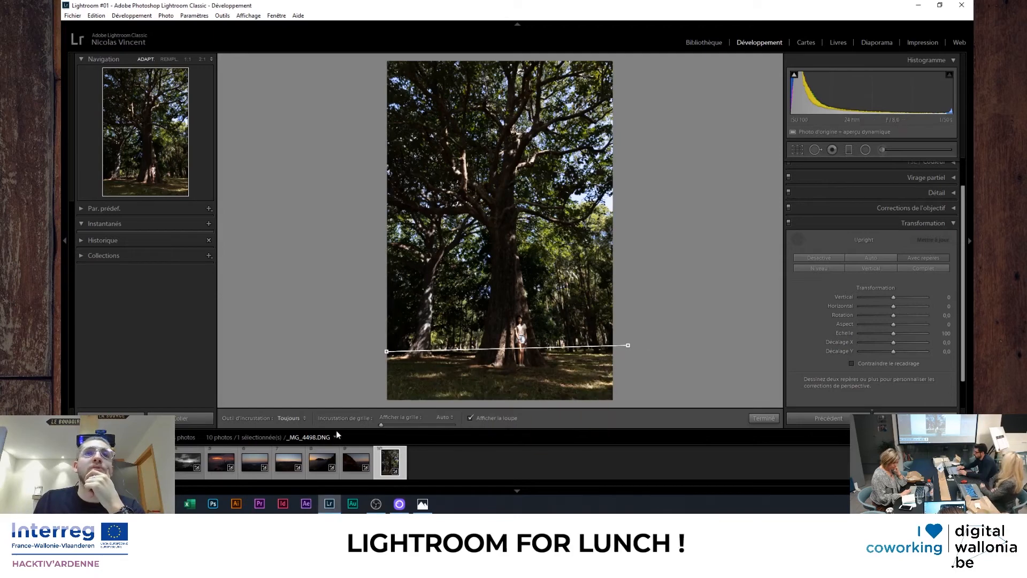
Try a single horizontal Upright guide along the horizon of _MG_3948.DNG and switch Upright back off
left_click(288, 462)
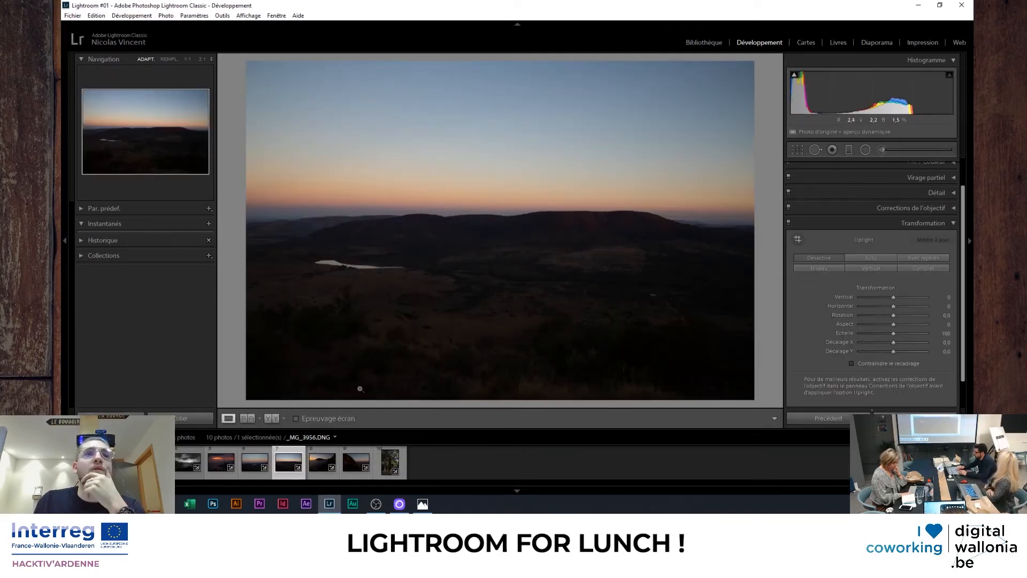
key("Left")
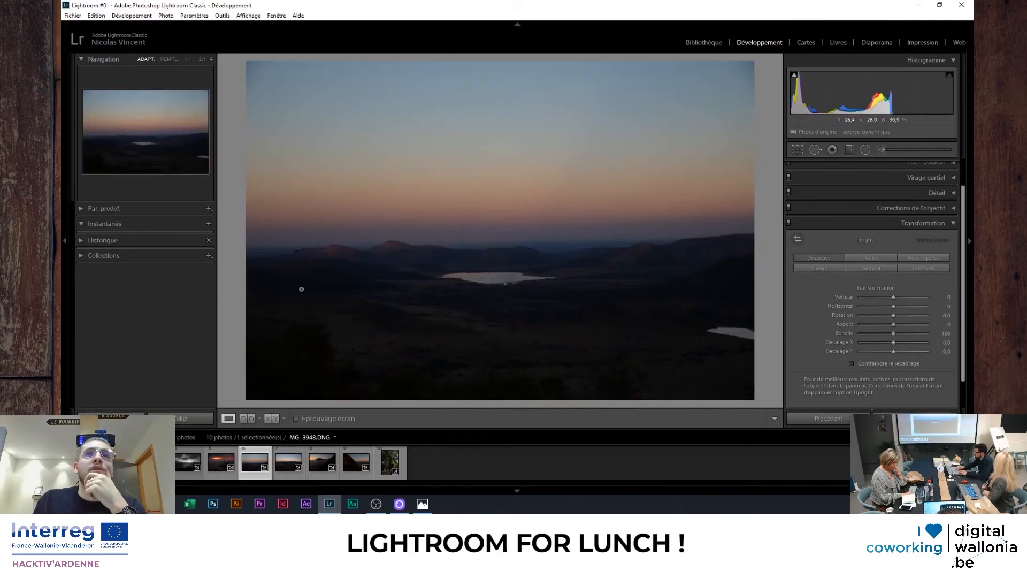
left_click(797, 240)
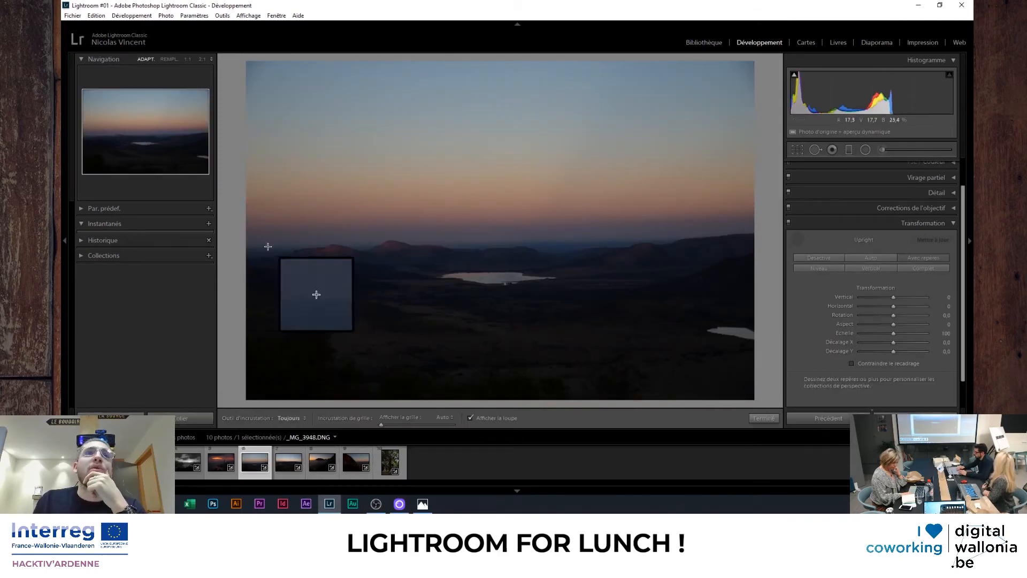
left_click_drag(246, 245, 753, 237)
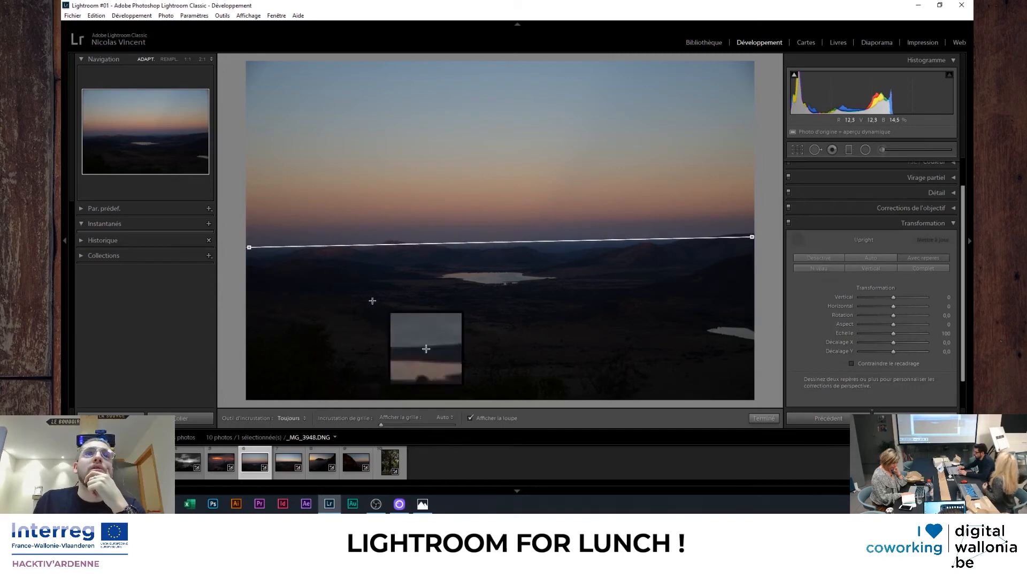
left_click(764, 418)
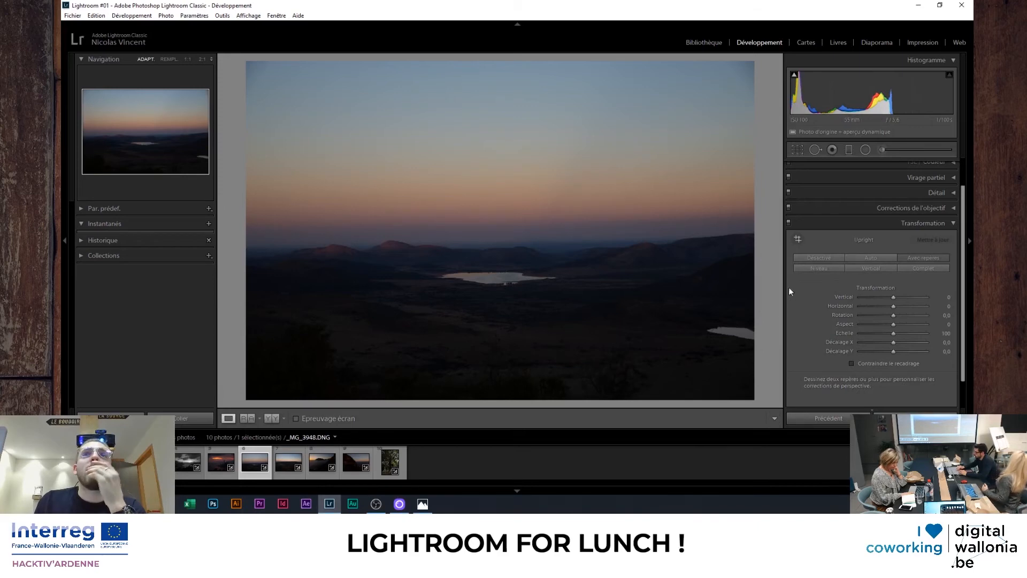
left_click(829, 258)
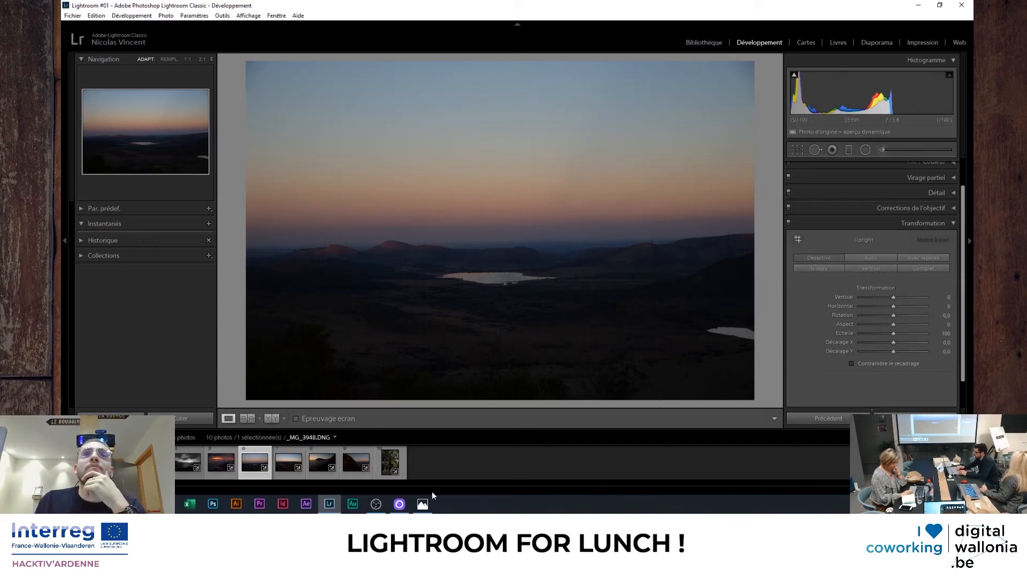
Add a vertical Upright guide along the trunk of the tree photo _MG_4498.DNG and finish the guided correction
left_click(396, 461)
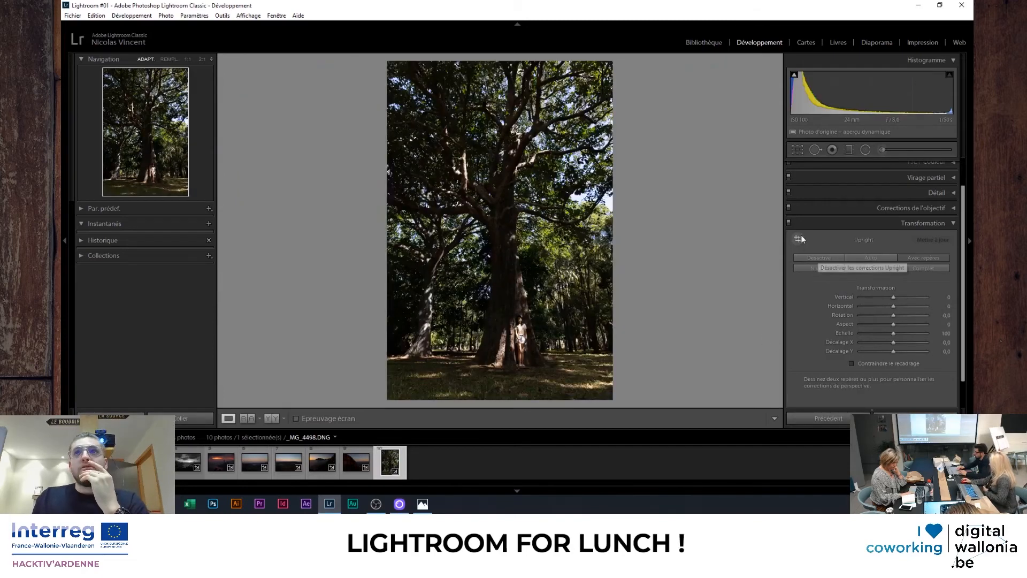
left_click(798, 238)
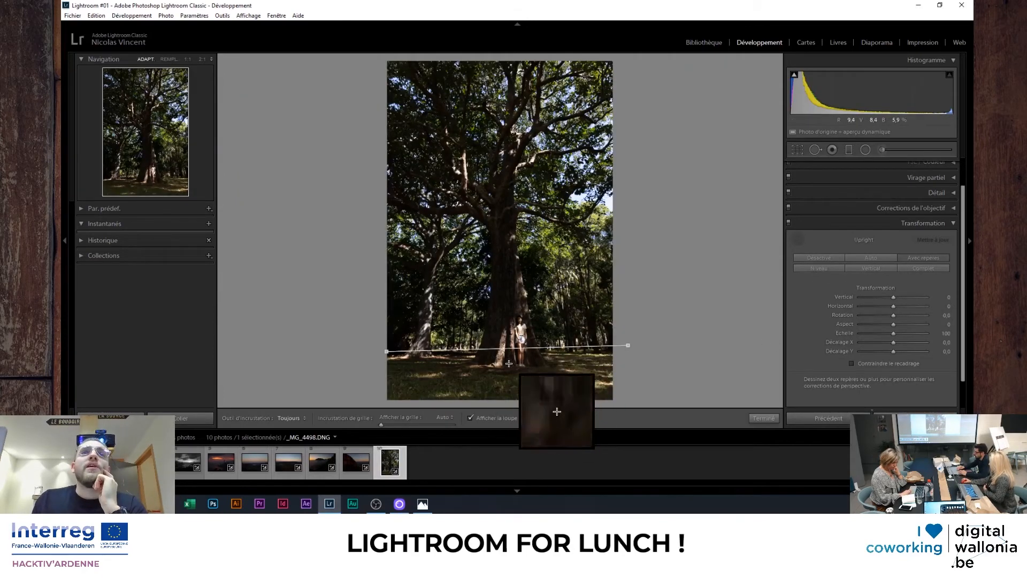
left_click_drag(510, 365, 502, 157)
left_click(764, 419)
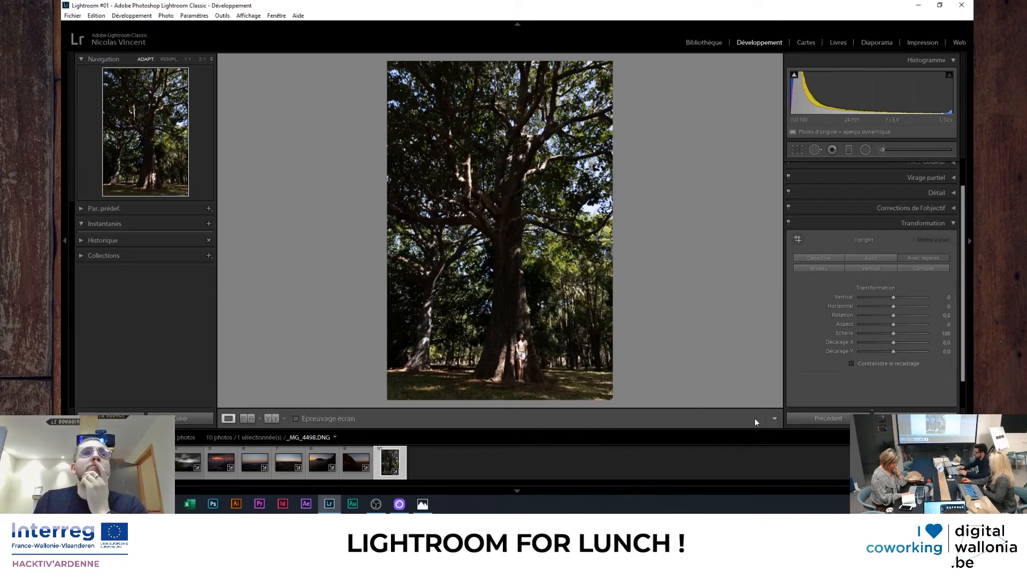
Collapse the Transformation settings and crop the tree photo freehand around the lower trunk and the person
left_click(936, 222)
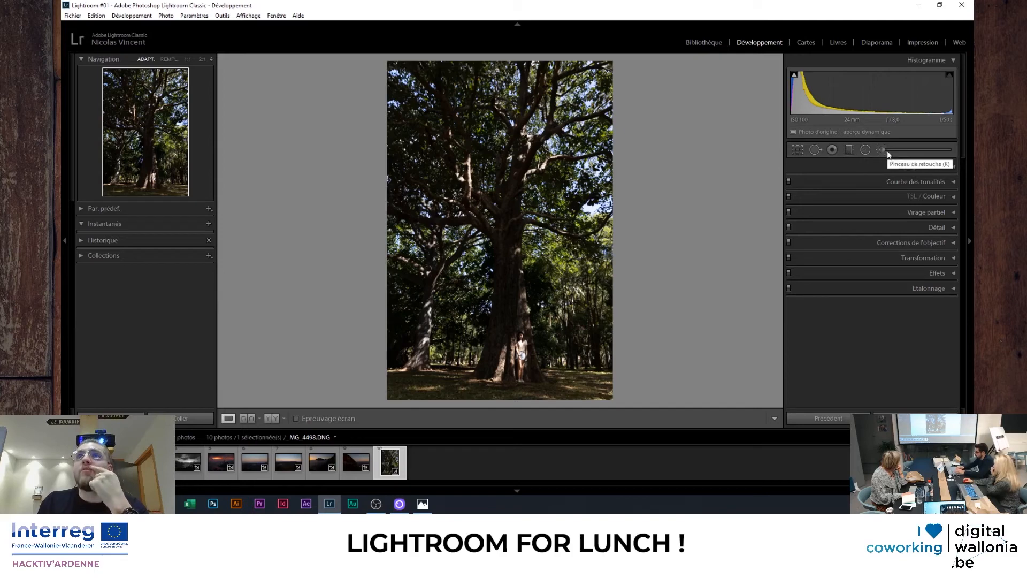
left_click(800, 151)
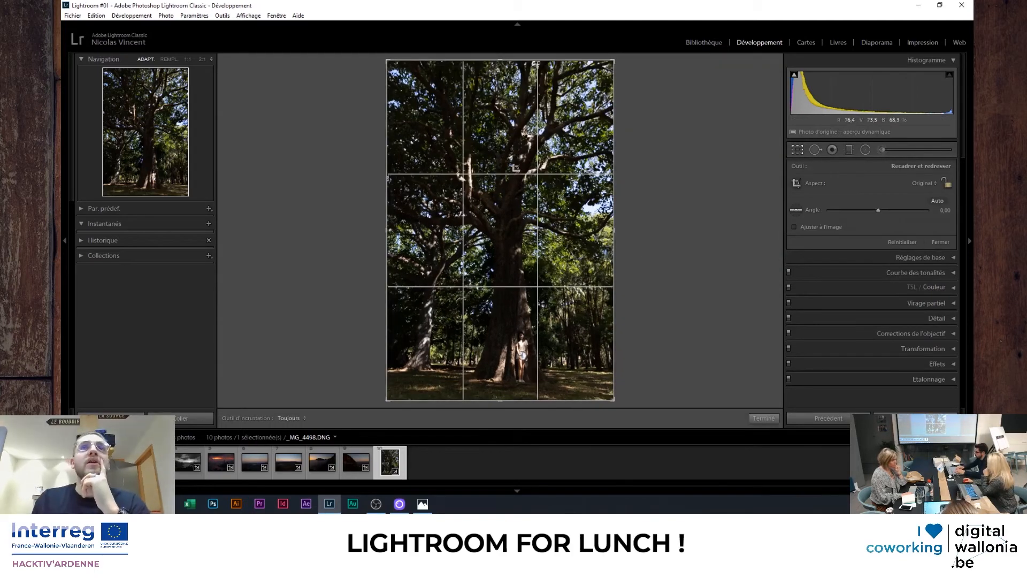
left_click_drag(516, 61, 522, 132)
left_click_drag(617, 231, 583, 231)
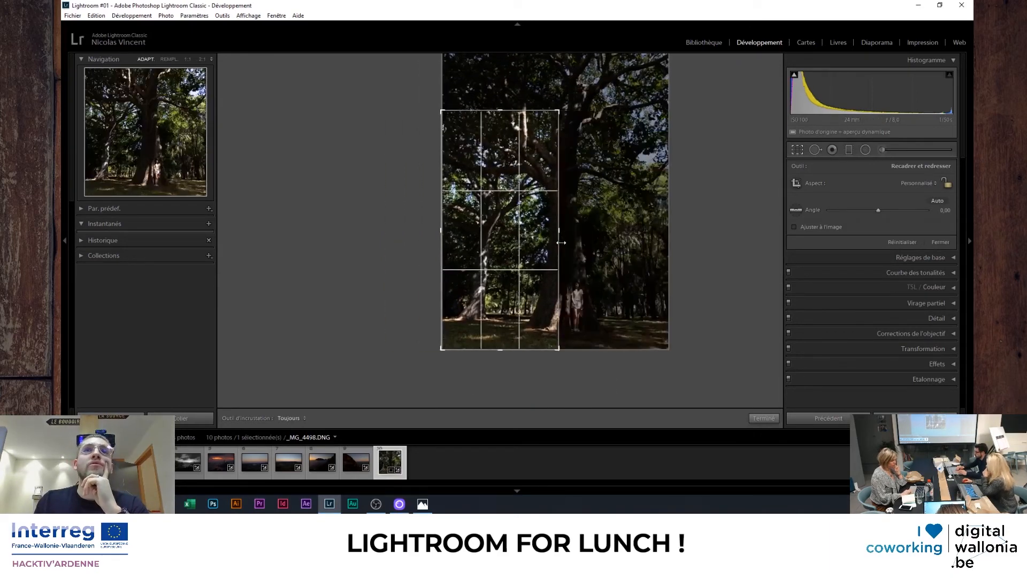
left_click_drag(494, 109, 492, 150)
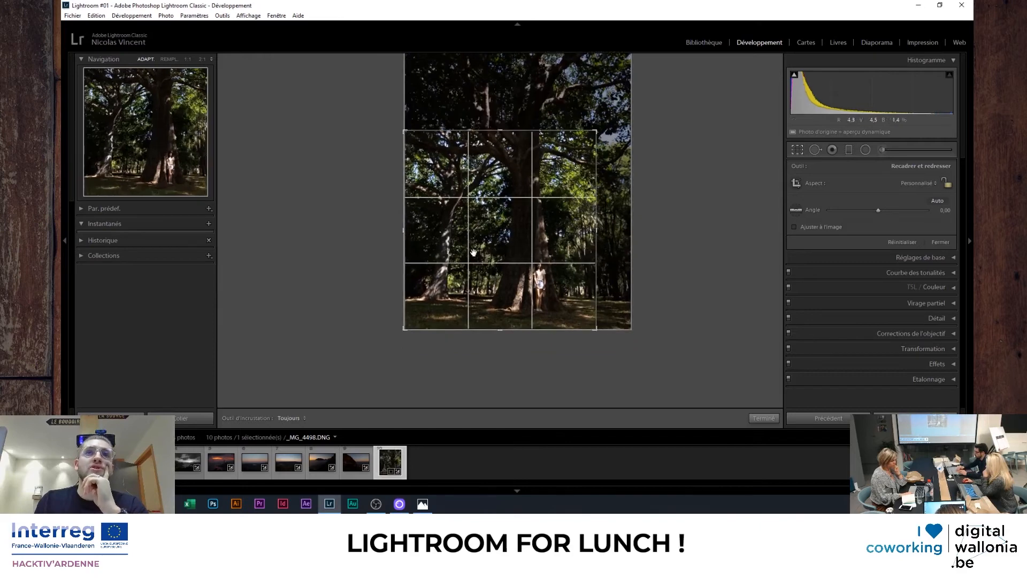
left_click_drag(408, 235, 417, 235)
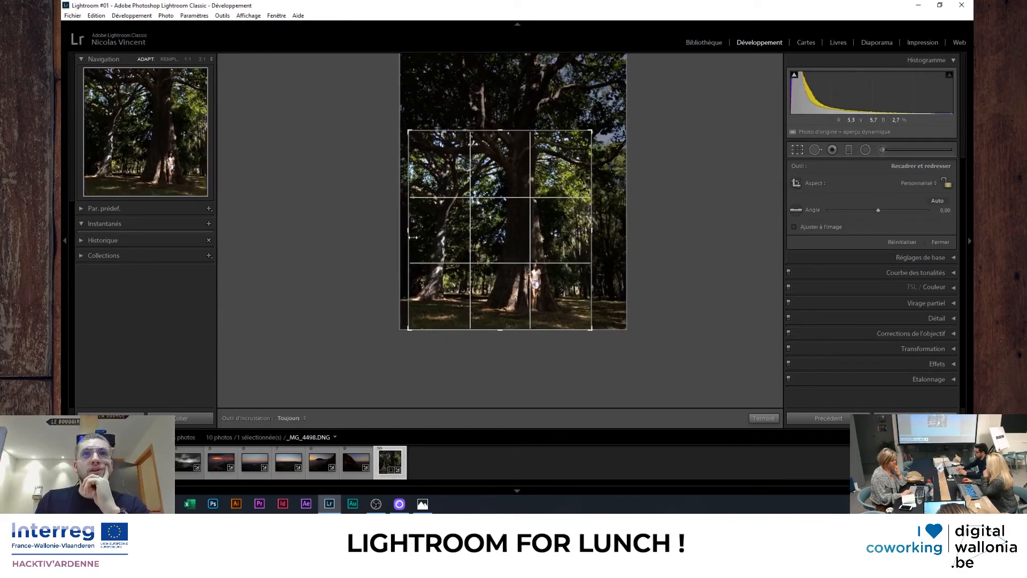
Set the crop aspect ratio to 1 x 1 and reposition the photo within the square frame
left_click(928, 184)
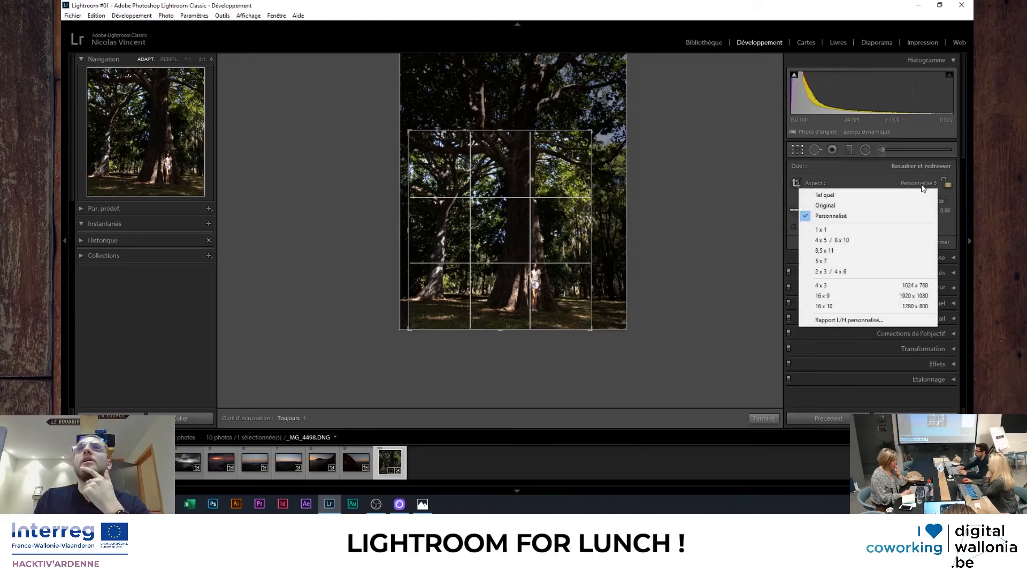
left_click(856, 230)
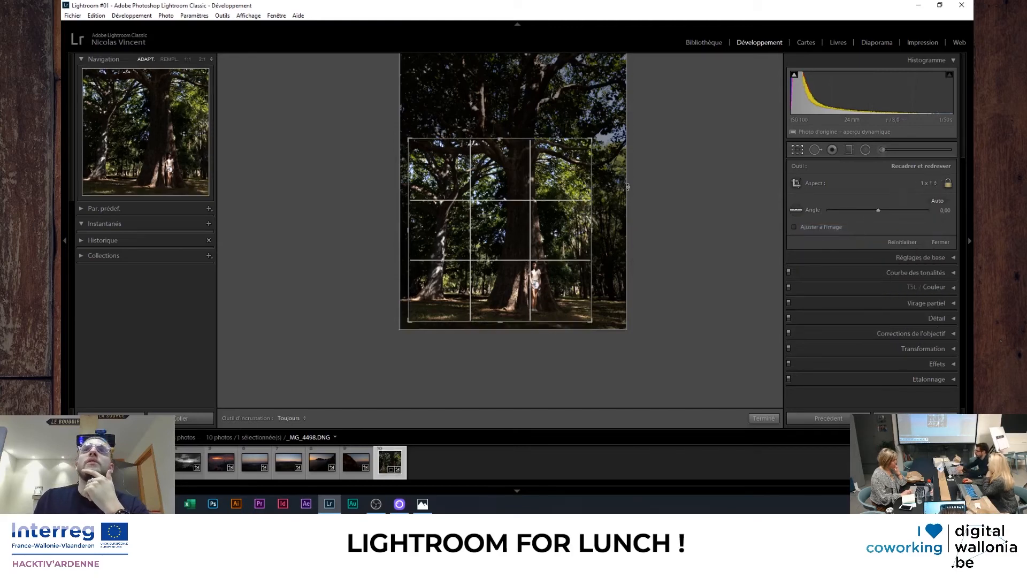
left_click_drag(593, 140, 711, 142)
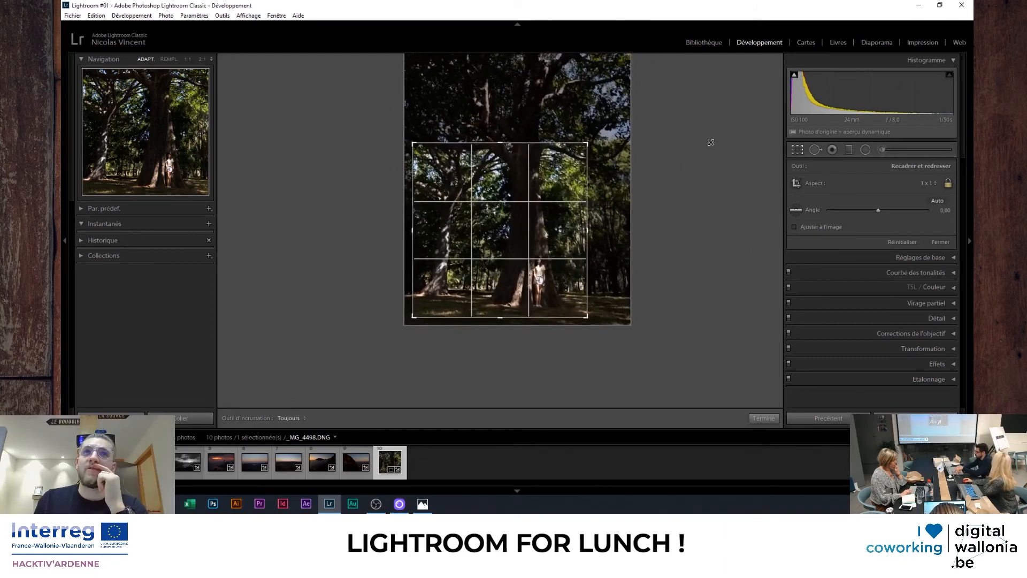
left_click_drag(549, 217, 524, 231)
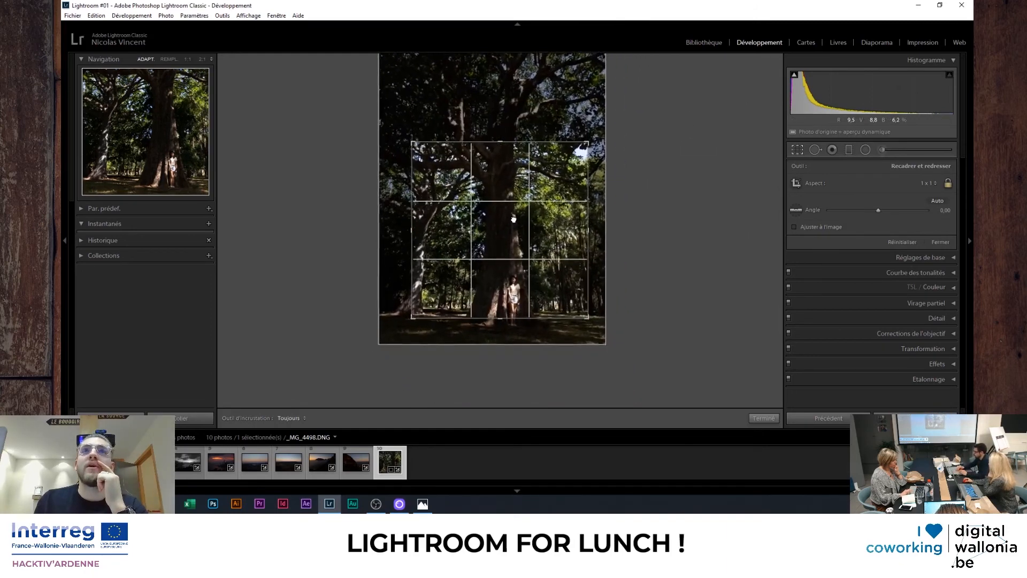
Try the 16 x 9 and 16 x 10 aspect ratios on the tree photo's crop
left_click(925, 183)
left_click(856, 296)
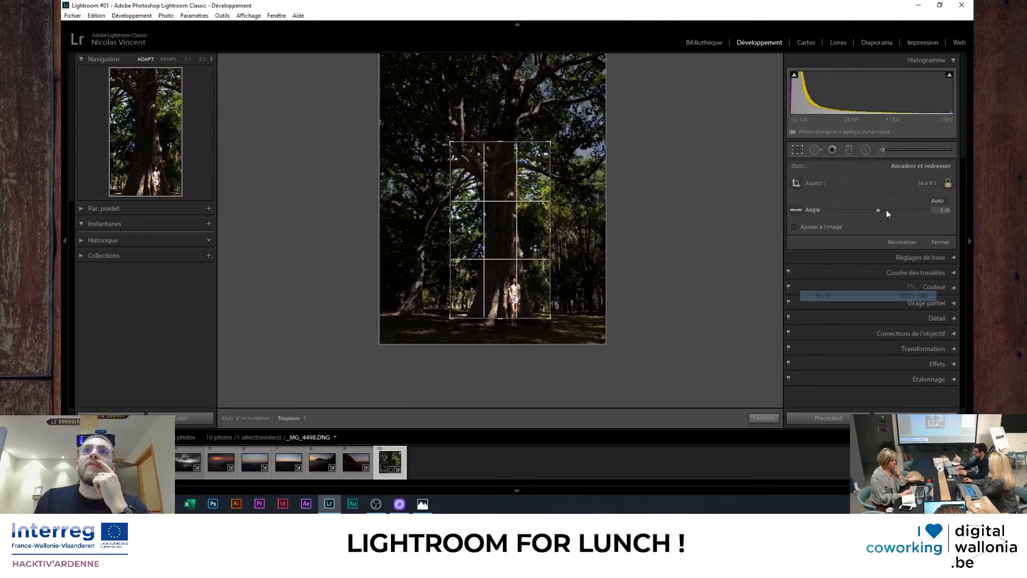
left_click(921, 184)
left_click(879, 306)
Return the crop to the 1 x 1 ratio and enlarge it to nearly the full photo width, framing the trunk and person
left_click(915, 183)
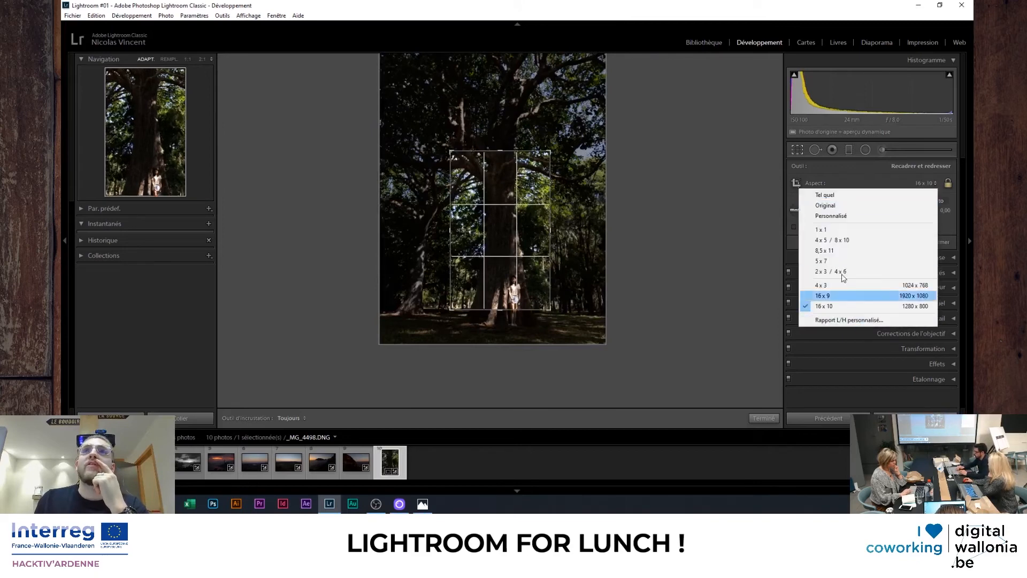
left_click(840, 230)
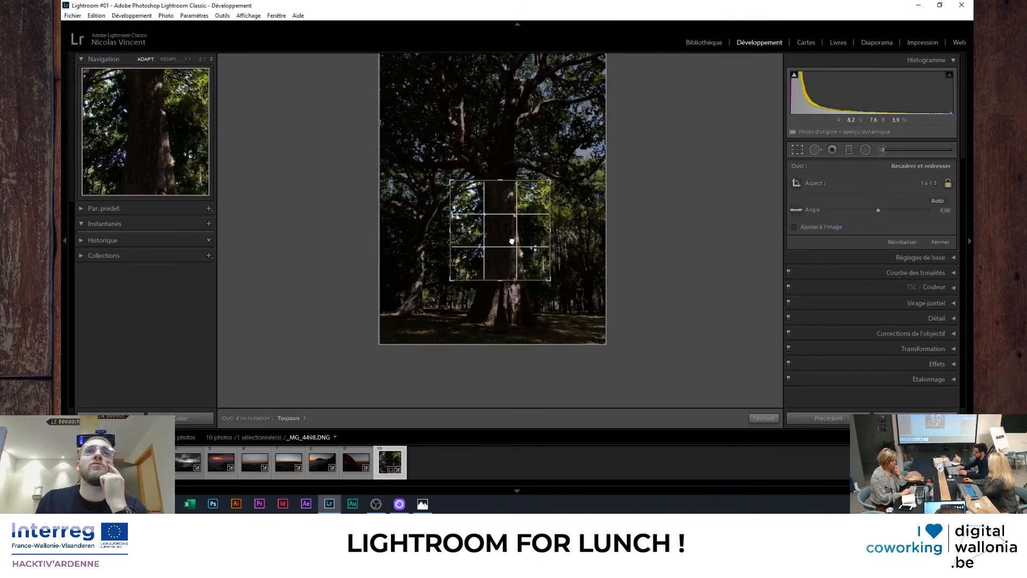
left_click_drag(511, 240, 535, 211)
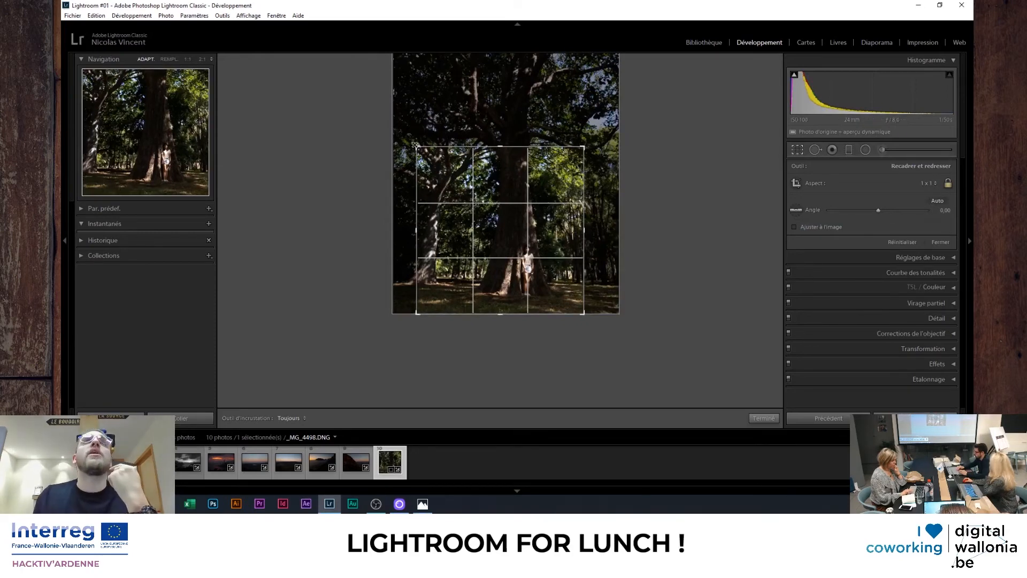
left_click_drag(417, 146, 392, 121)
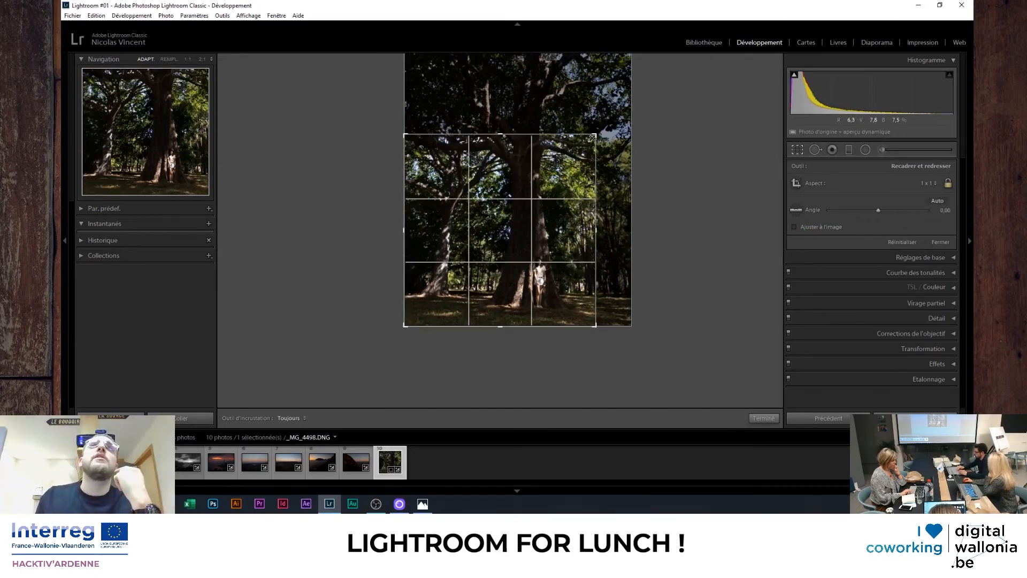
left_click_drag(596, 135, 625, 105)
left_click_drag(579, 221, 577, 220)
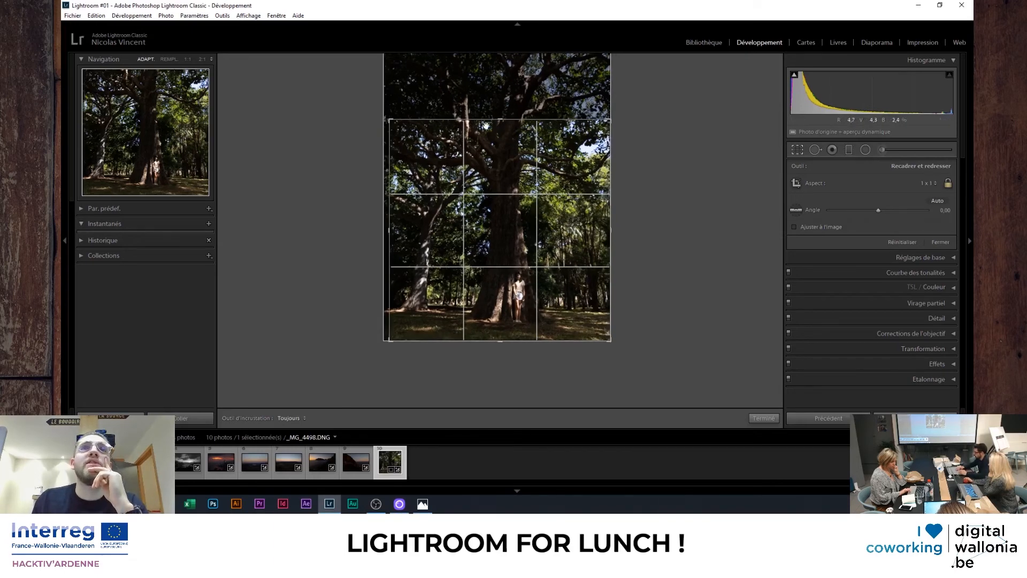
Try rotating the tree photo's square crop to an angle of -0.57 and apply the crop
left_click_drag(529, 120, 526, 80)
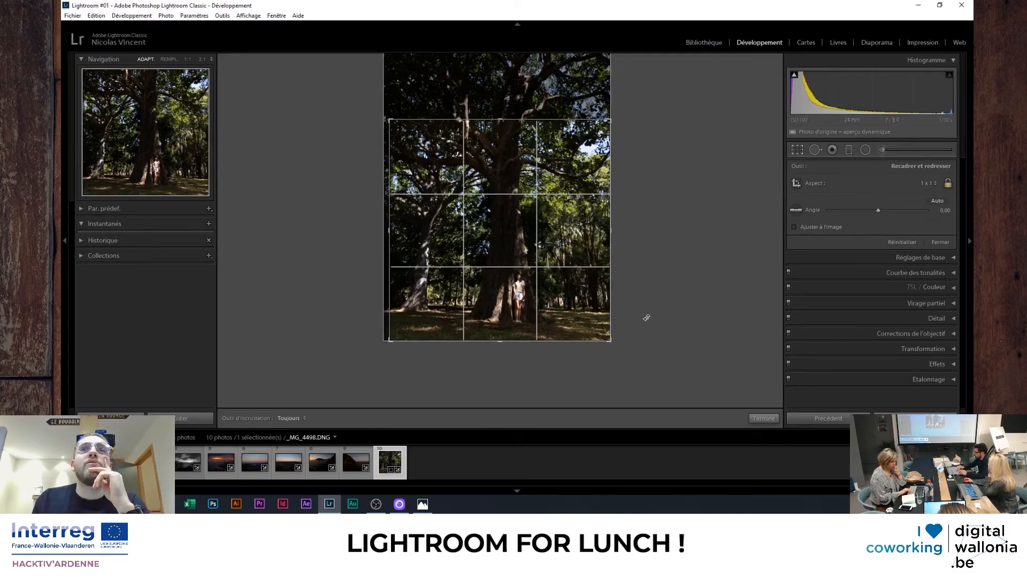
mouse_move(657, 340)
left_mouse_down()
mouse_move(663, 348)
mouse_move(683, 316)
mouse_move(650, 360)
mouse_move(635, 361)
mouse_move(698, 316)
mouse_move(681, 355)
mouse_move(604, 387)
mouse_move(692, 316)
mouse_move(695, 200)
mouse_move(661, 146)
mouse_move(635, 383)
mouse_move(638, 328)
mouse_move(654, 332)
mouse_move(650, 348)
left_mouse_up()
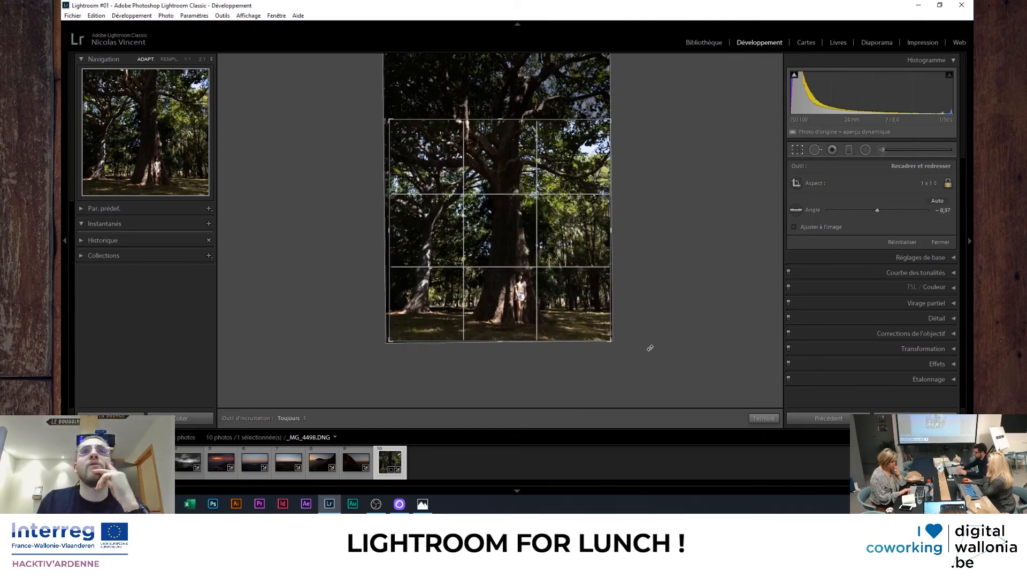
left_click(764, 418)
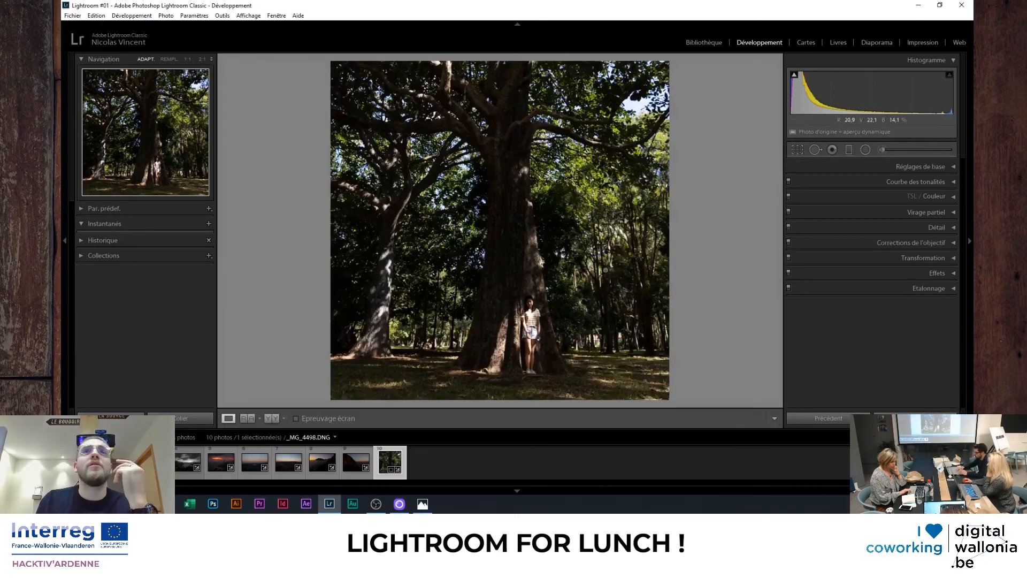
Undo the crop rotation and the preceding crop rectangle changes on the tree photo
key("ctrl+z")
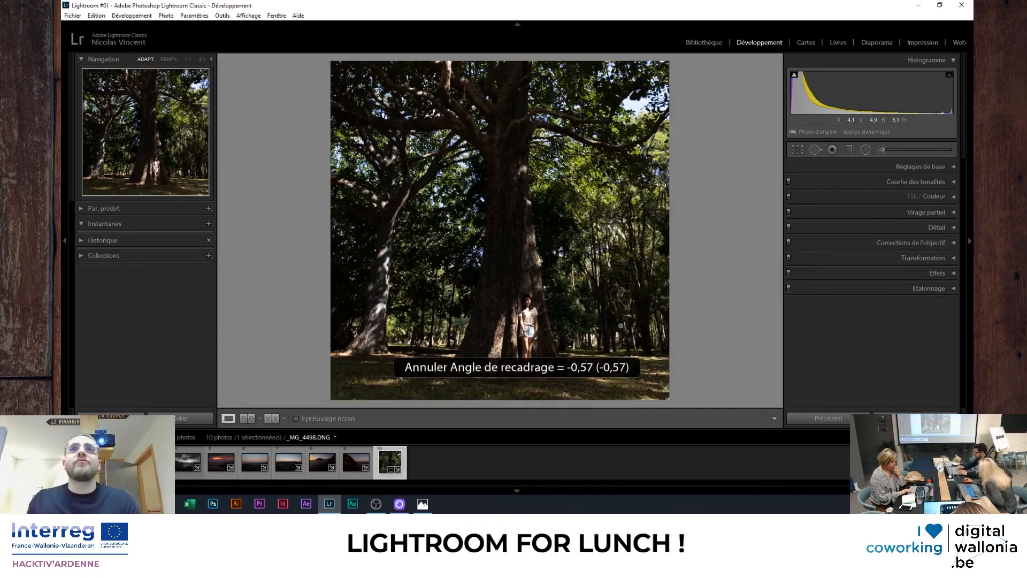
key("ctrl+z")
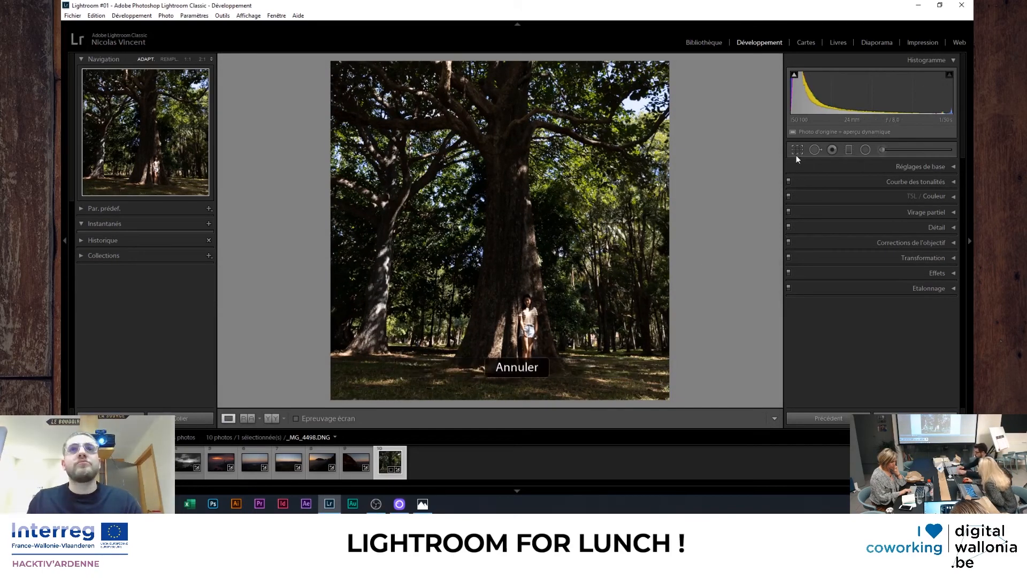
key("ctrl+z")
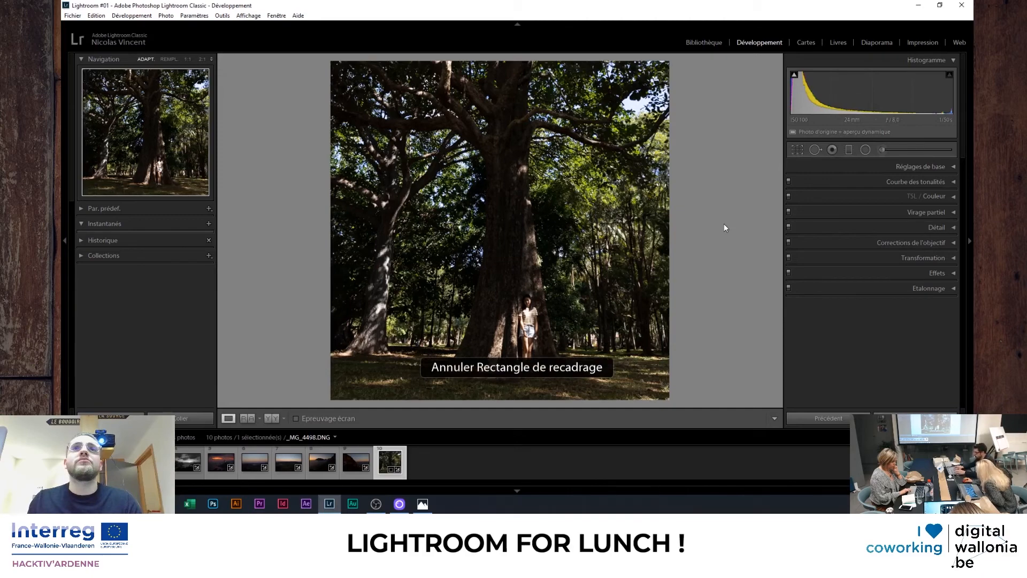
key("ctrl+z")
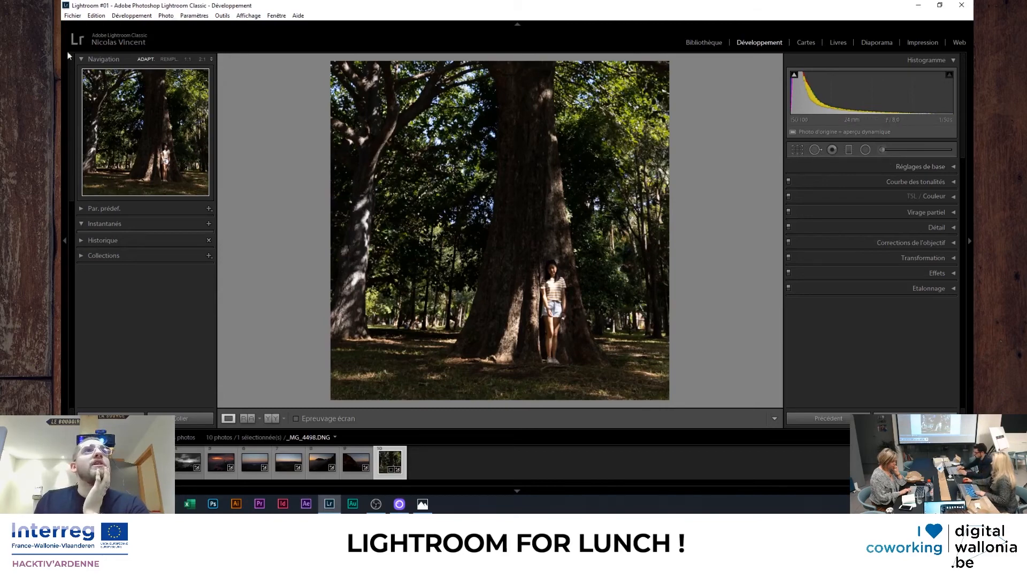
Start a photo import, choose the Canon 6DII folder as source and deselect all of its photos
left_click(76, 16)
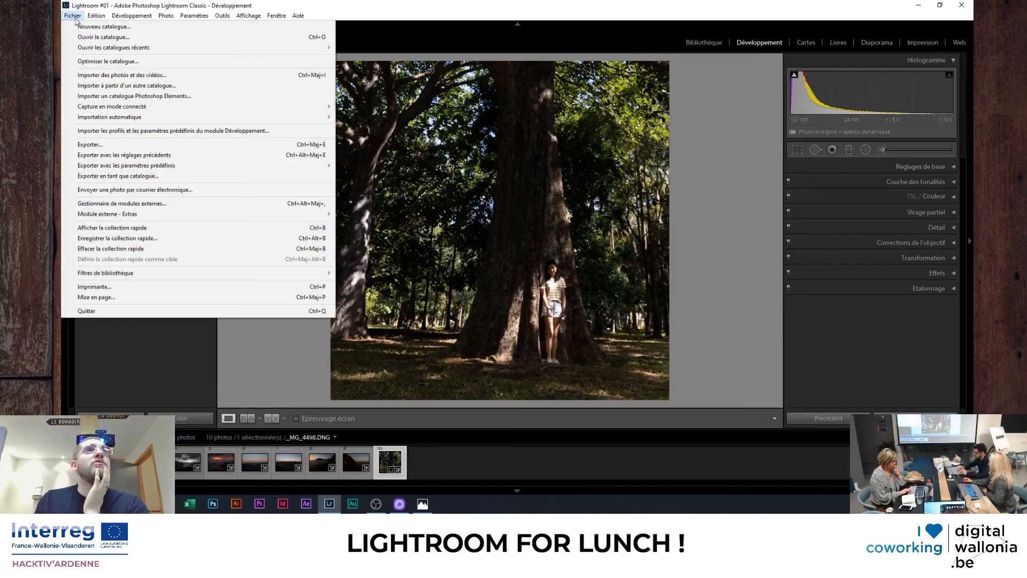
left_click(134, 75)
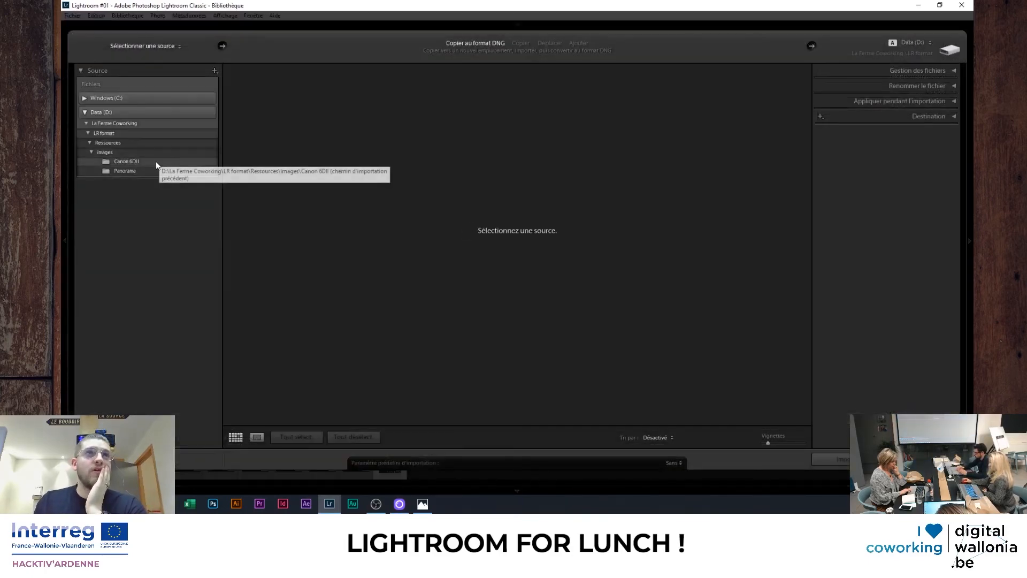
left_click(155, 161)
left_click(357, 437)
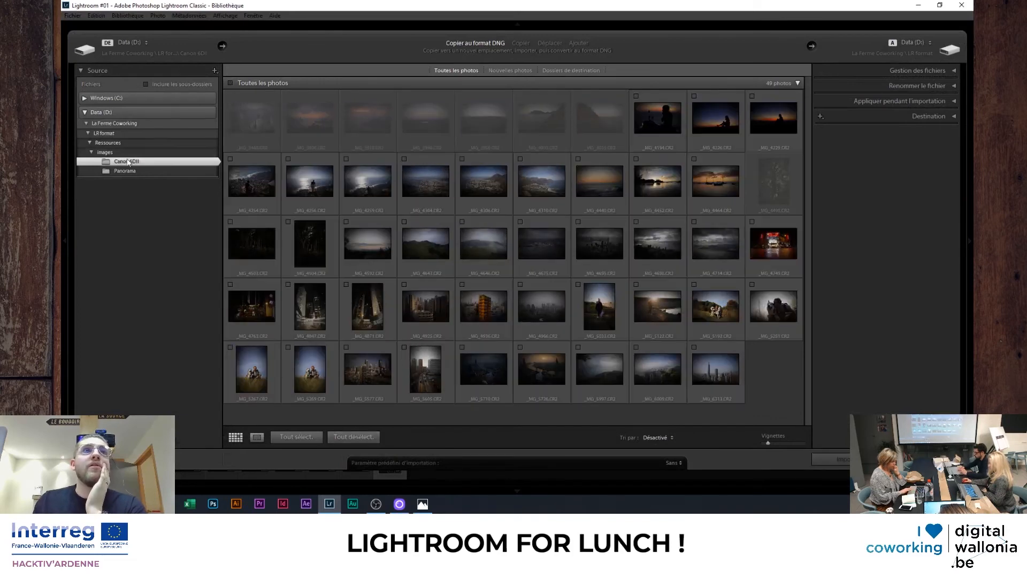
Import only the red-haired woman's portrait from the images folder, copied as DNG
left_click(116, 153)
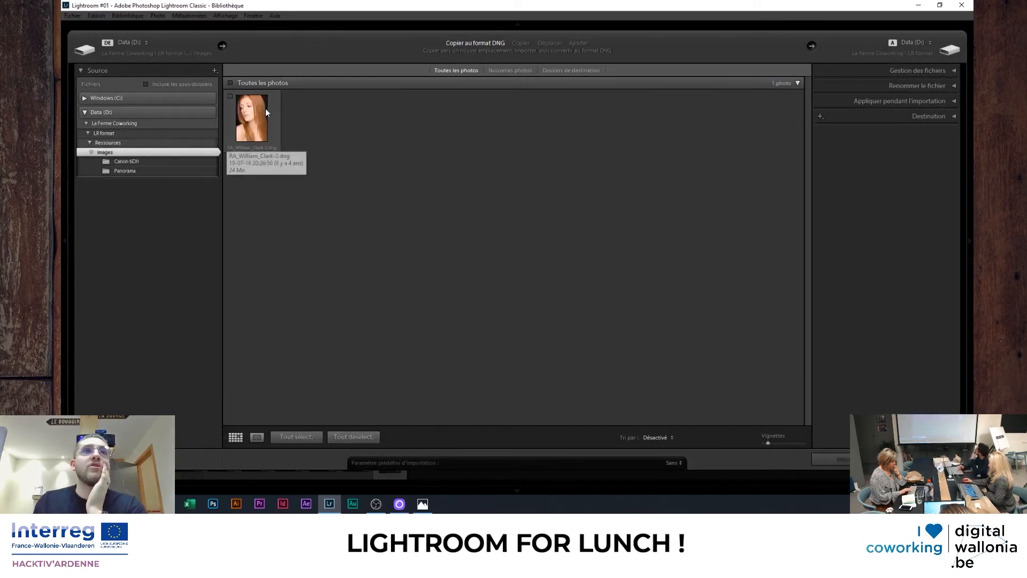
left_click(230, 96)
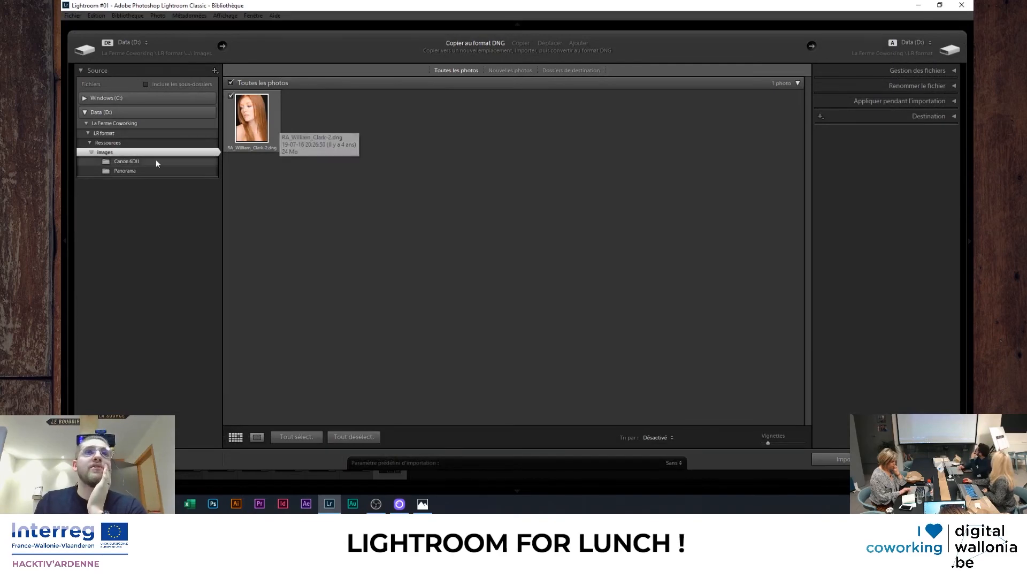
left_click(125, 161)
left_click(124, 153)
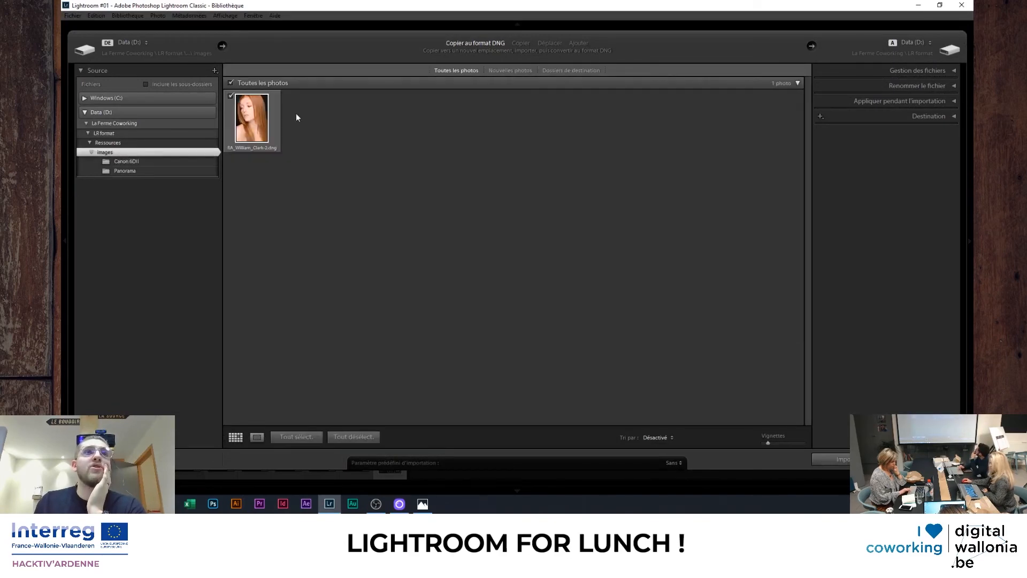
left_click(835, 459)
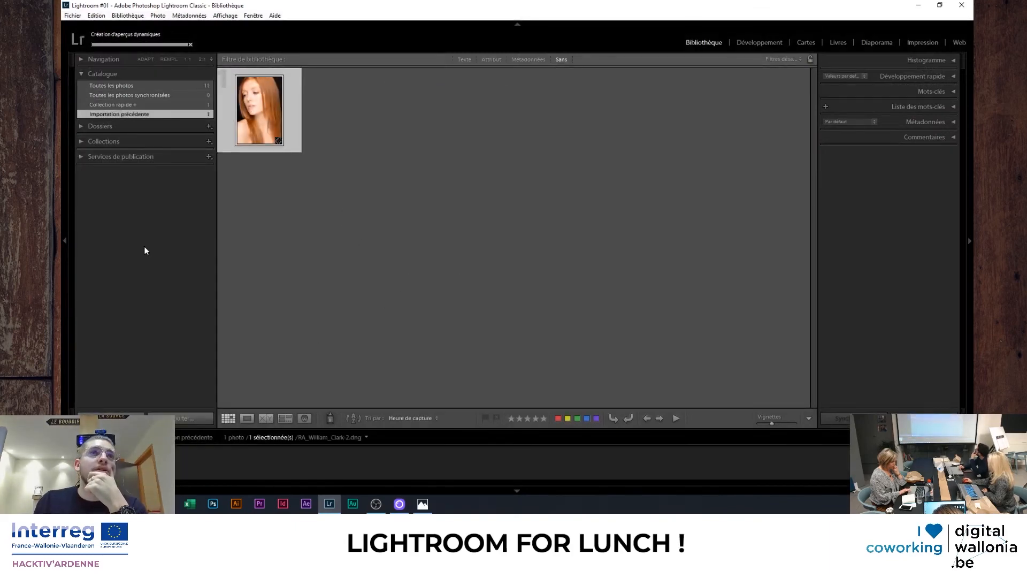
Show all photos in the catalogue, open the portrait in the Develop module and inspect the blemish on the cheek at 2:1
left_click(112, 86)
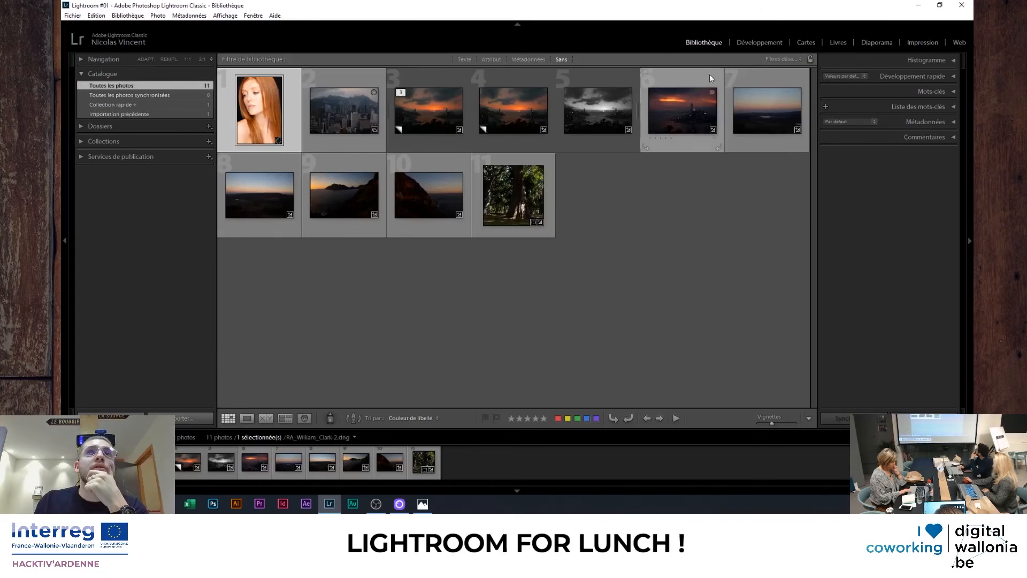
left_click(759, 43)
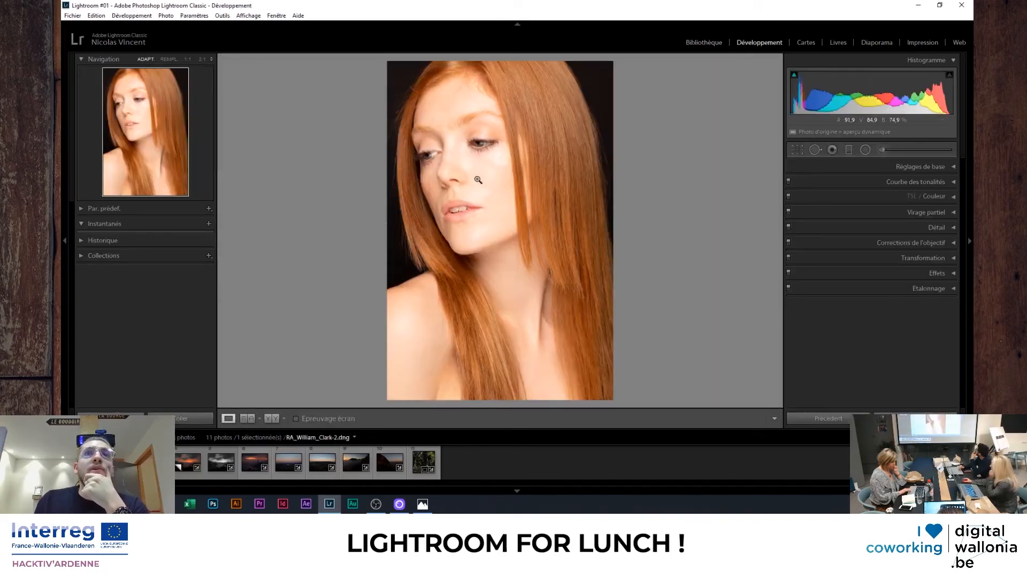
left_click_drag(481, 178, 624, 307)
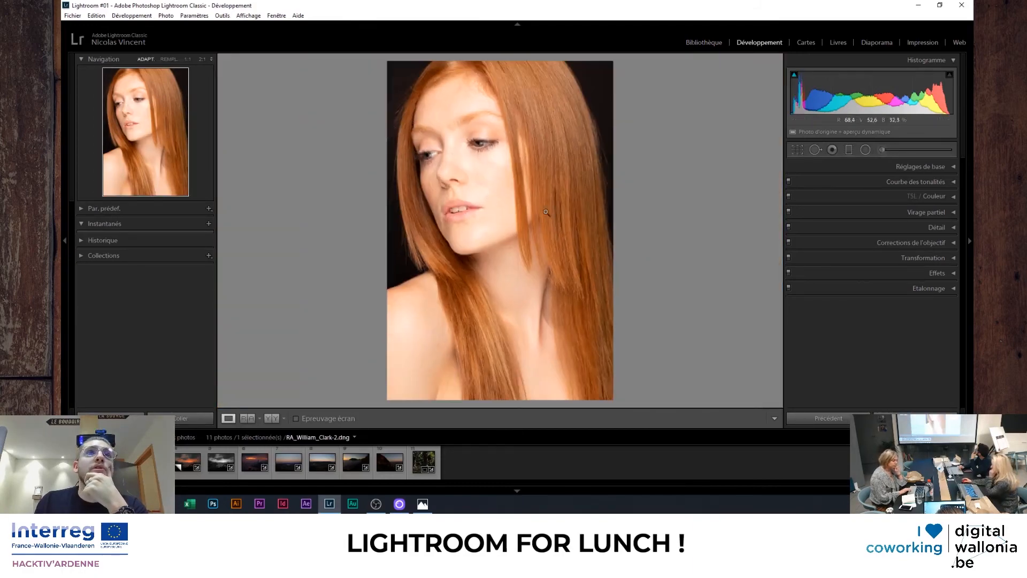
left_click(431, 185)
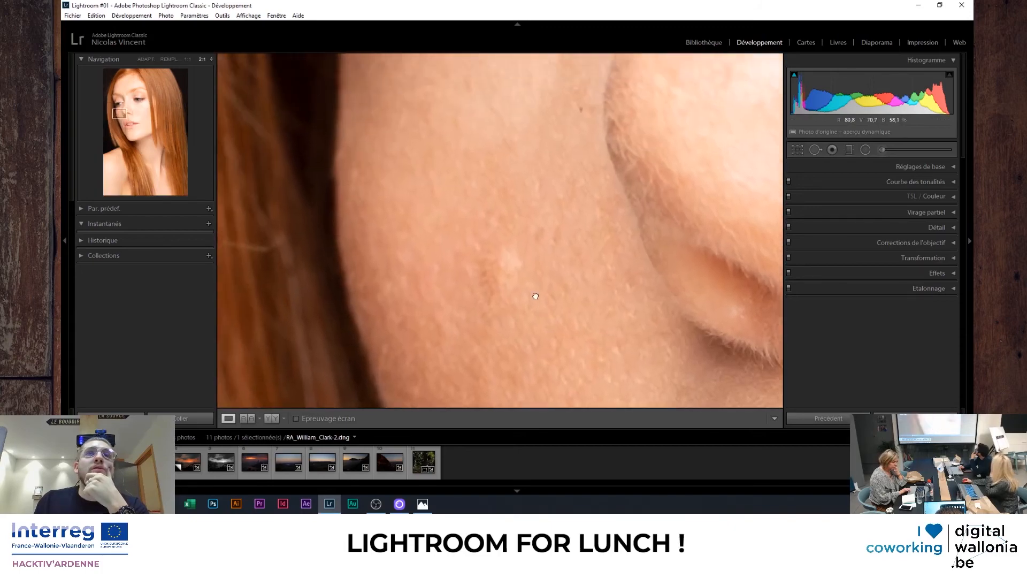
left_click_drag(445, 245, 444, 233)
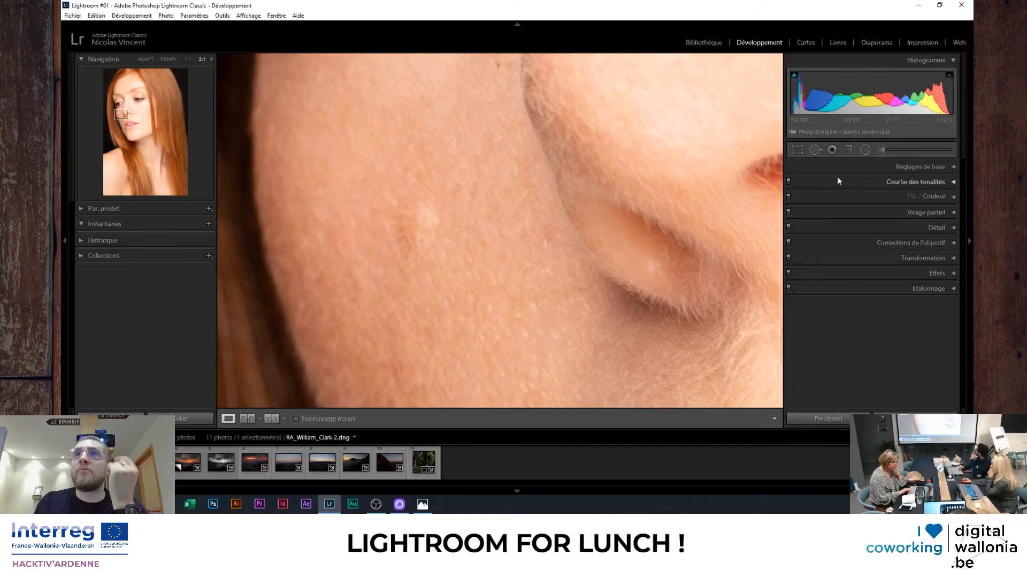
Set up the spot removal brush in Heal (Corriger) mode with size 74, feather 52 and opacity 100
left_click(815, 150)
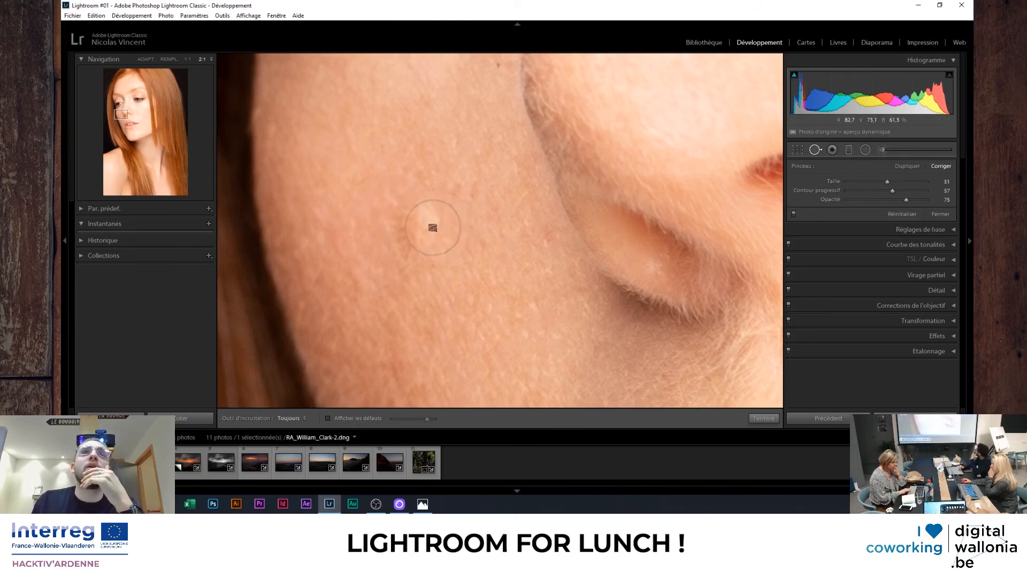
scroll(430, 228, "up", 8)
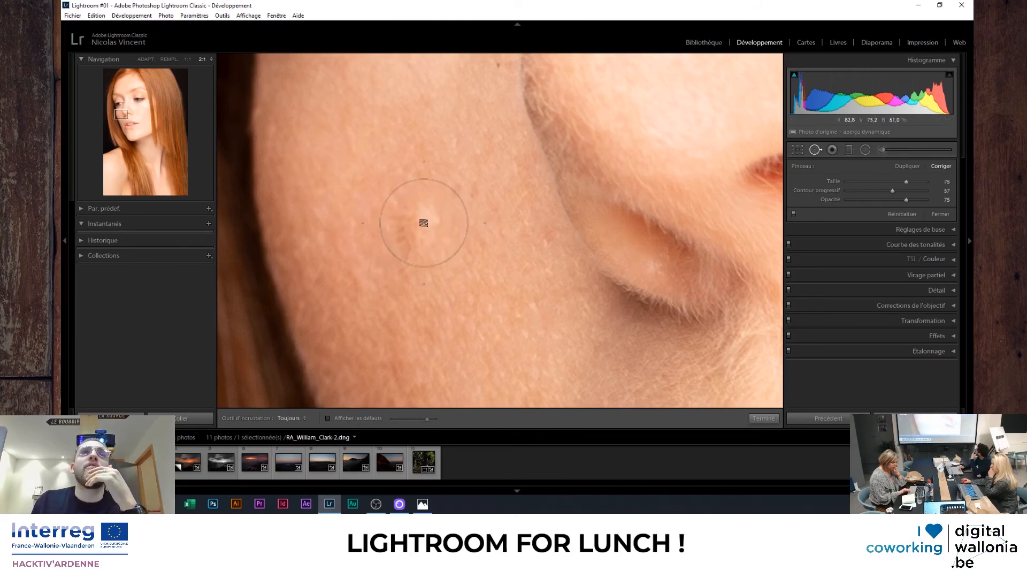
scroll(425, 223, "down", 2)
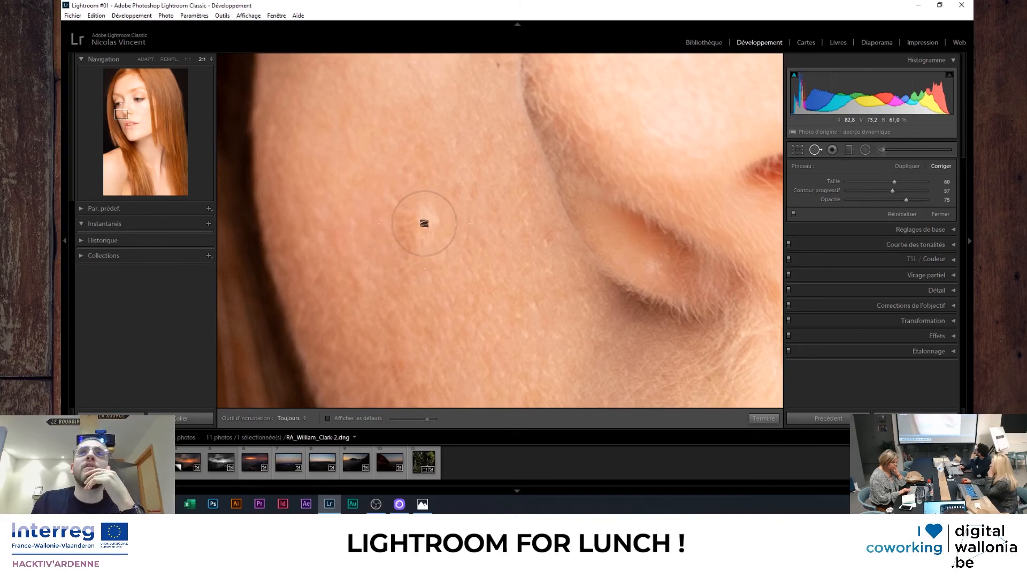
left_click_drag(900, 181, 798, 194)
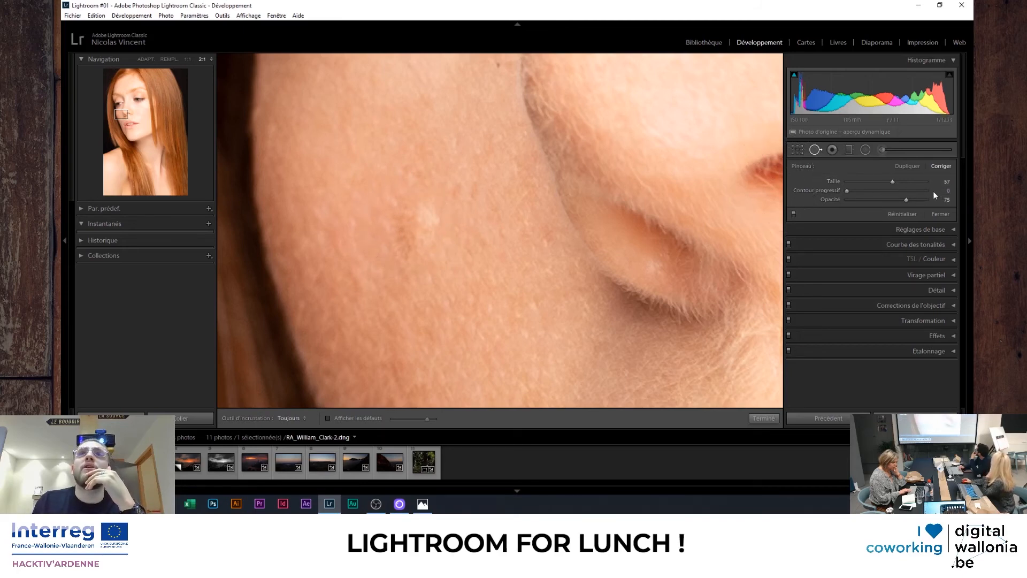
left_click_drag(909, 190, 889, 191)
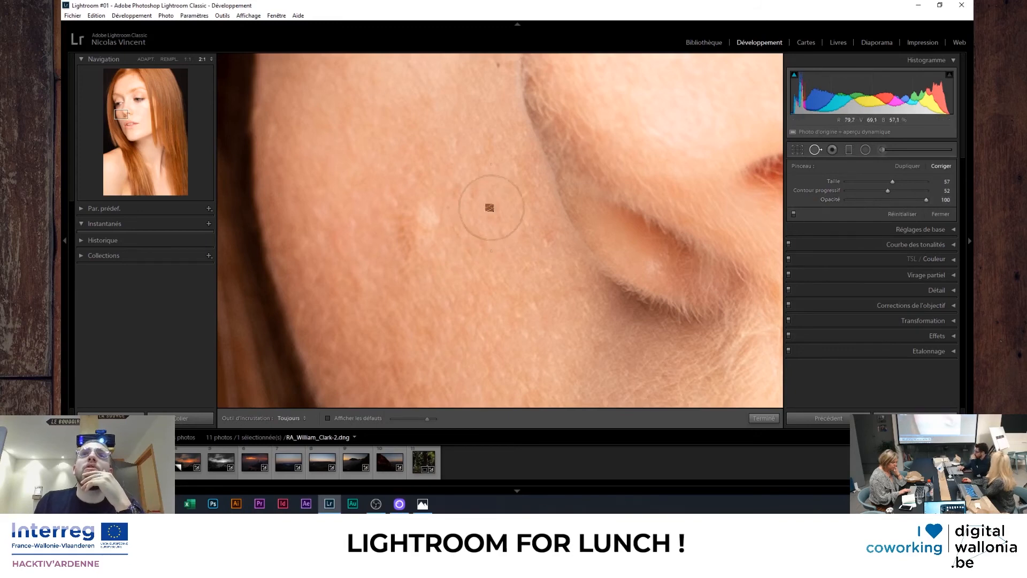
scroll(409, 223, "up", 3)
scroll(418, 229, "up", 4)
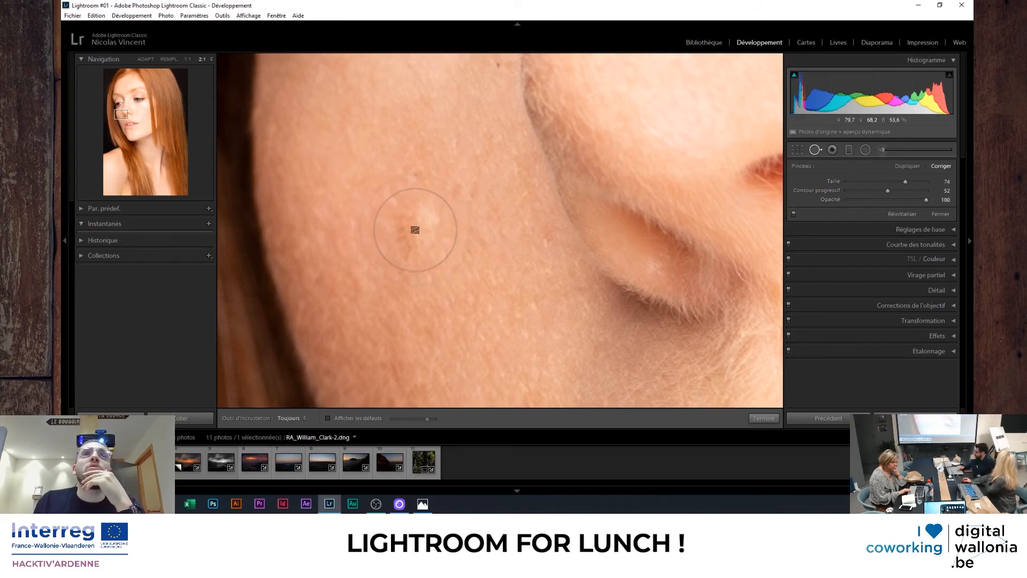
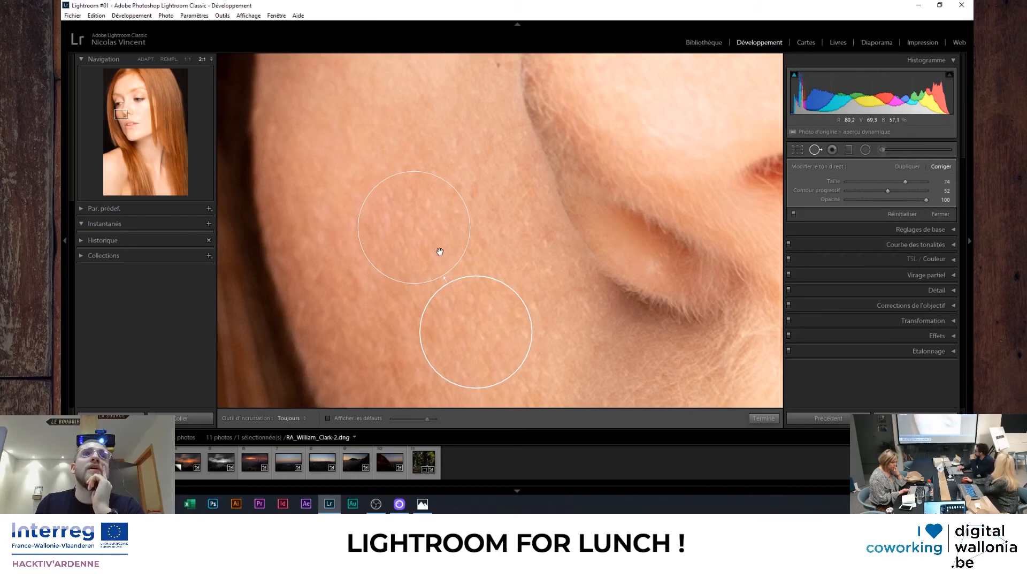
Heal the blemish on the cheek, sampling clean skin just below it, and finish the spot correction
mouse_move(416, 236)
left_mouse_down()
mouse_move(458, 231)
mouse_move(451, 223)
mouse_move(360, 248)
mouse_move(546, 187)
mouse_move(353, 241)
mouse_move(425, 232)
mouse_move(411, 234)
left_mouse_up()
mouse_move(480, 330)
left_mouse_down()
mouse_move(506, 331)
mouse_move(495, 348)
mouse_move(465, 360)
mouse_move(495, 343)
mouse_move(418, 355)
mouse_move(479, 357)
mouse_move(433, 375)
mouse_move(467, 362)
mouse_move(473, 369)
left_mouse_up()
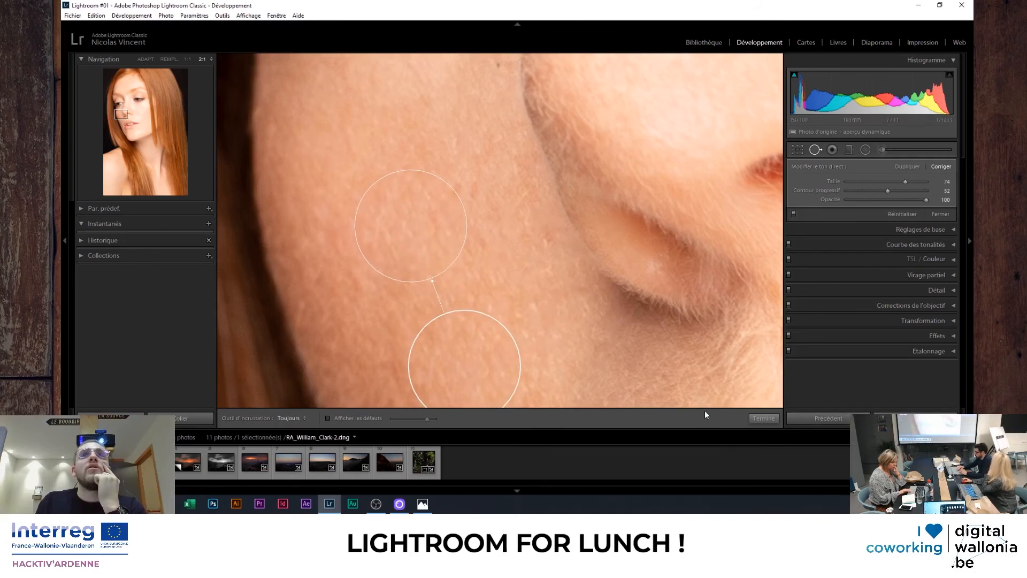
left_click(765, 419)
left_click(476, 217)
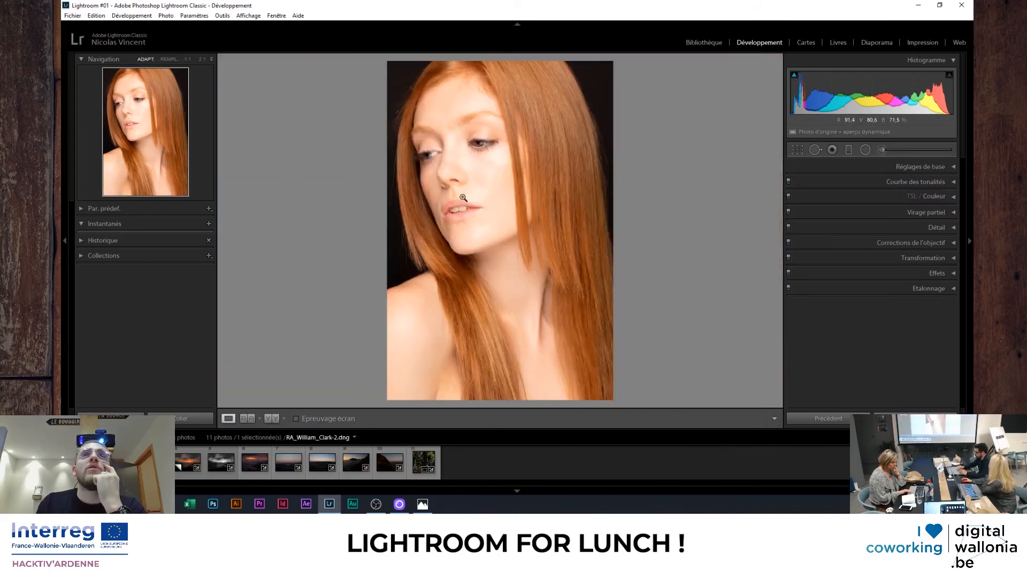
Heal a broad patch of skin on the cheek below the eye with a size 72 brush and check the retouch
left_click(486, 177)
left_click(816, 150)
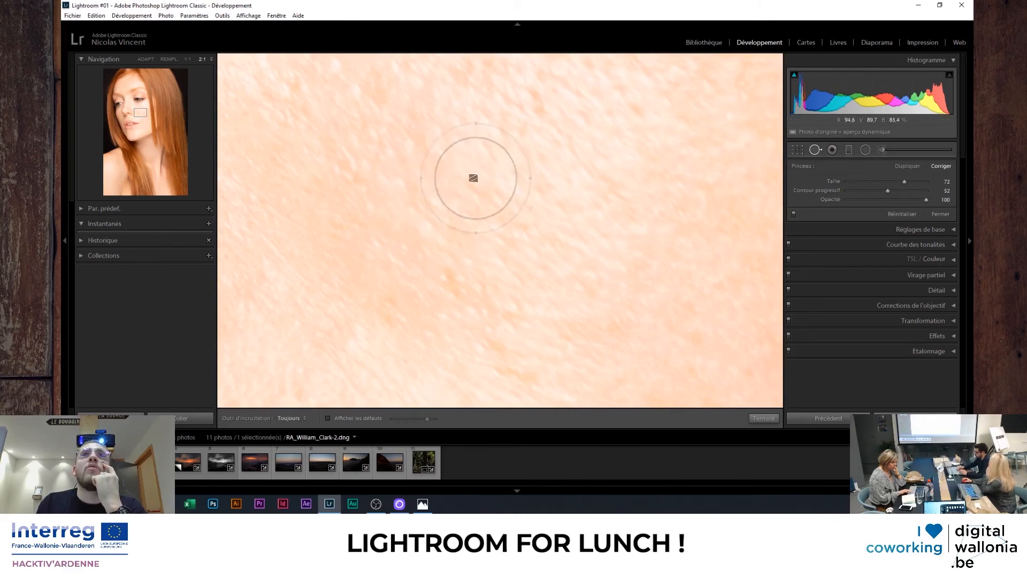
mouse_move(471, 177)
left_mouse_down()
mouse_move(522, 169)
mouse_move(451, 225)
mouse_move(509, 271)
mouse_move(539, 194)
left_mouse_up()
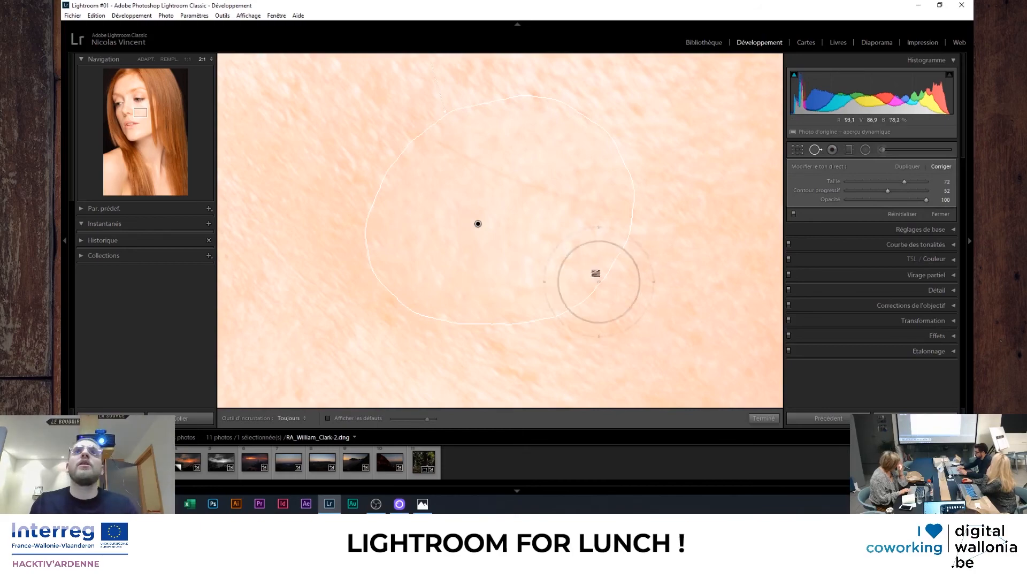
left_click(764, 418)
left_click(626, 304)
left_click(485, 181)
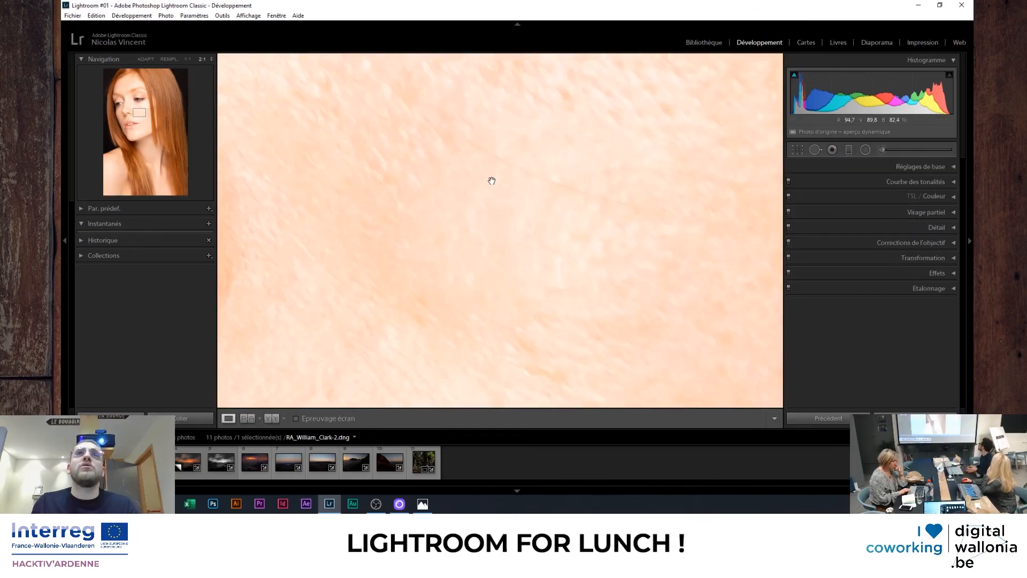
left_click(540, 200)
left_click(502, 178)
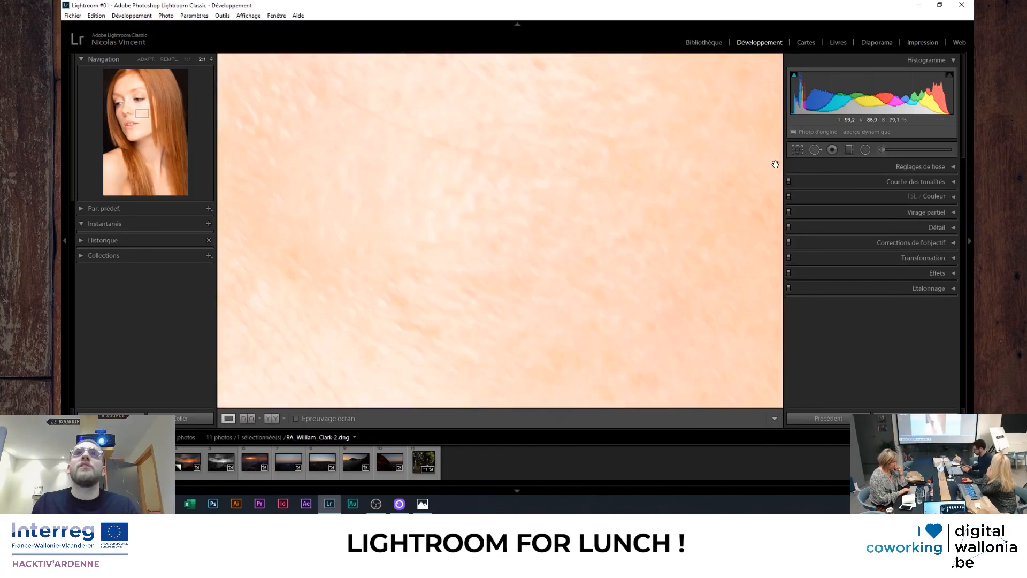
left_click(492, 176)
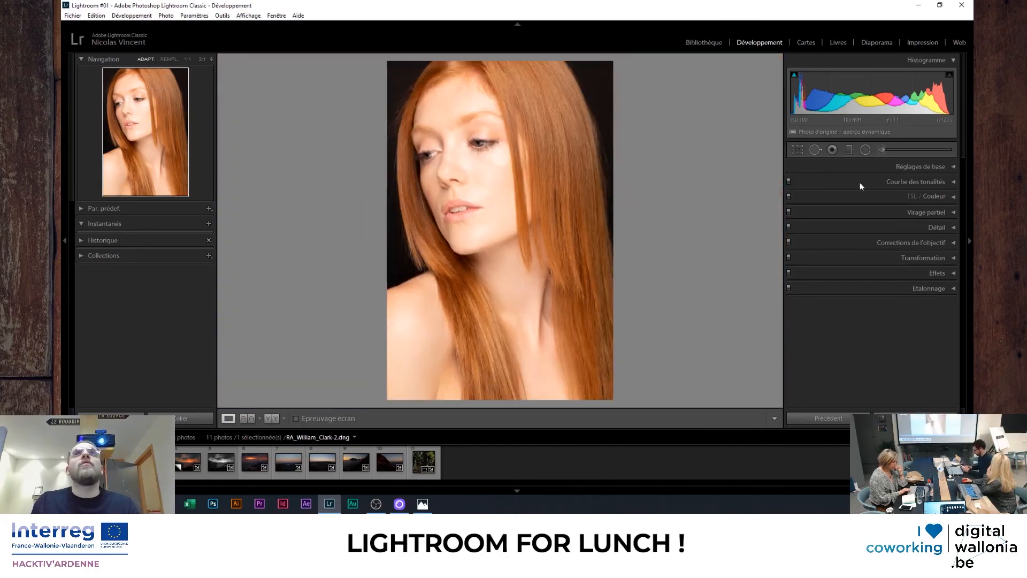
Delete the broad healing correction on the cheek and finish spot removal
left_click(816, 150)
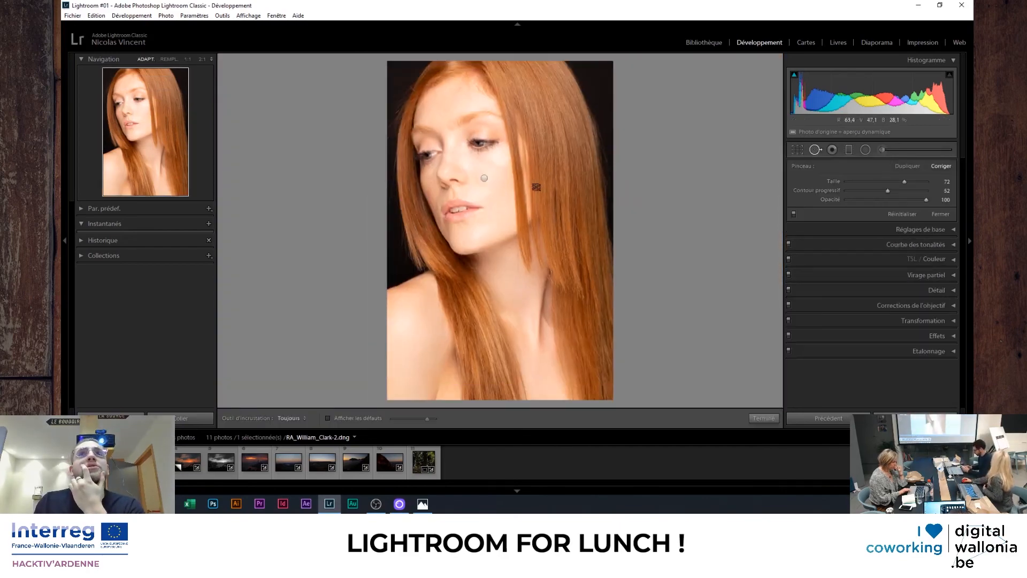
left_click(484, 178)
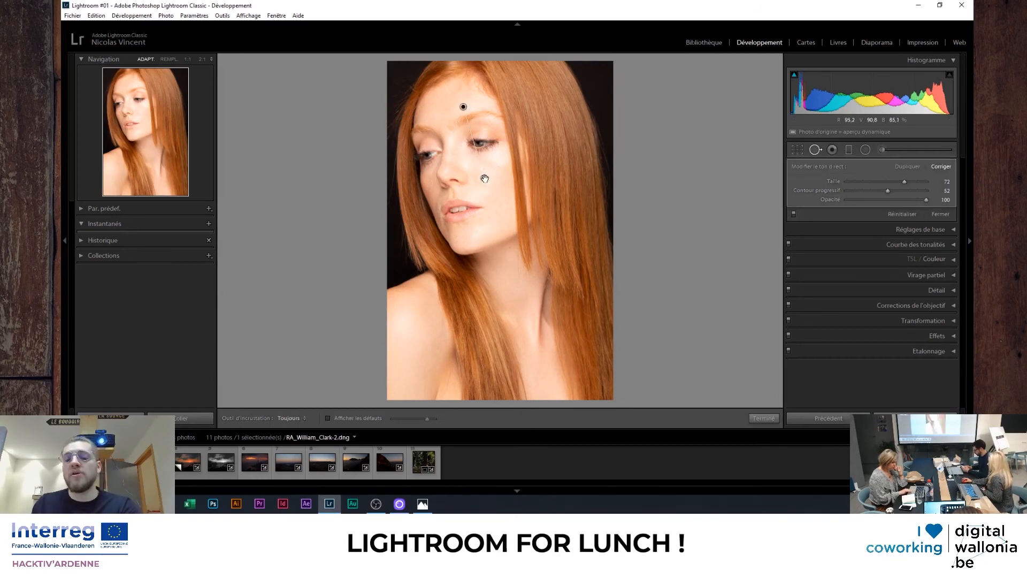
key("Delete")
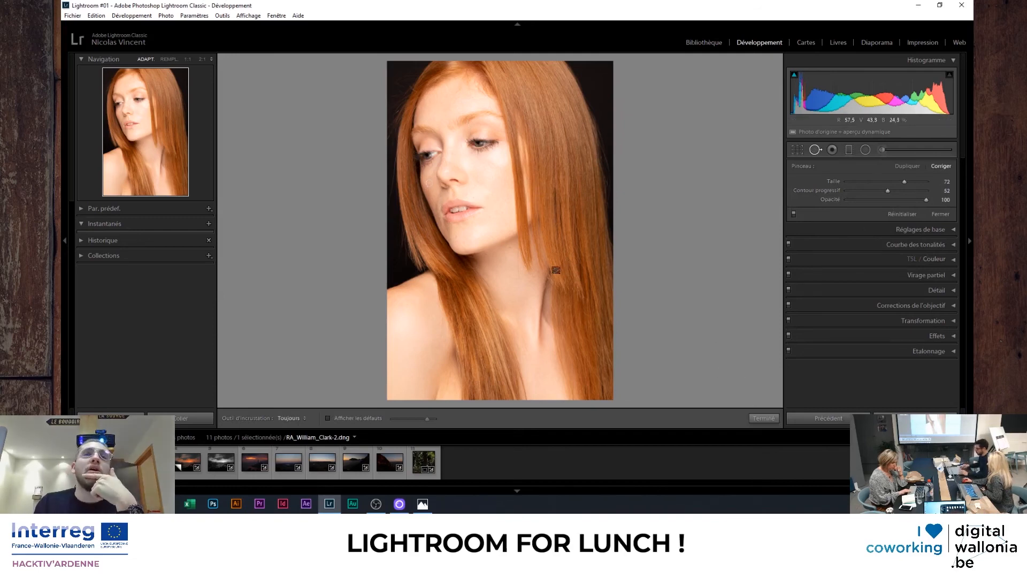
left_click(765, 418)
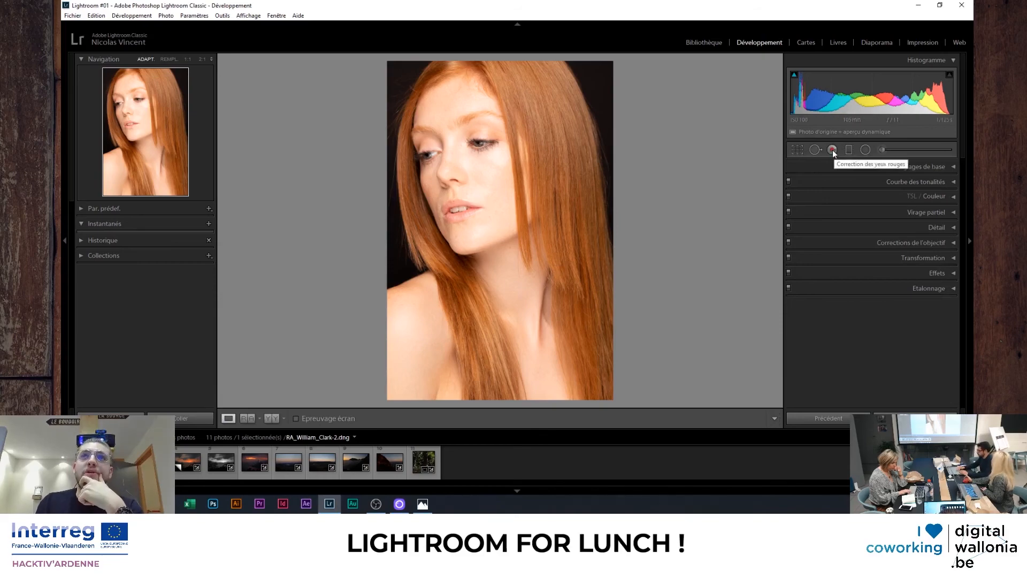
Try the red-eye correction on the pupil of the eye at 2:1, and leave the correction tool
left_click(480, 144)
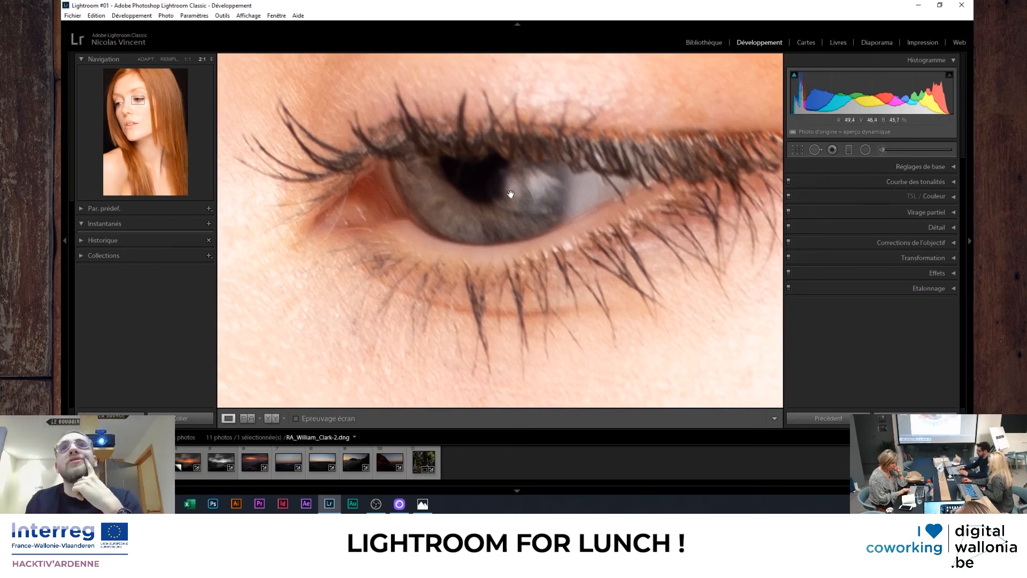
left_click(832, 149)
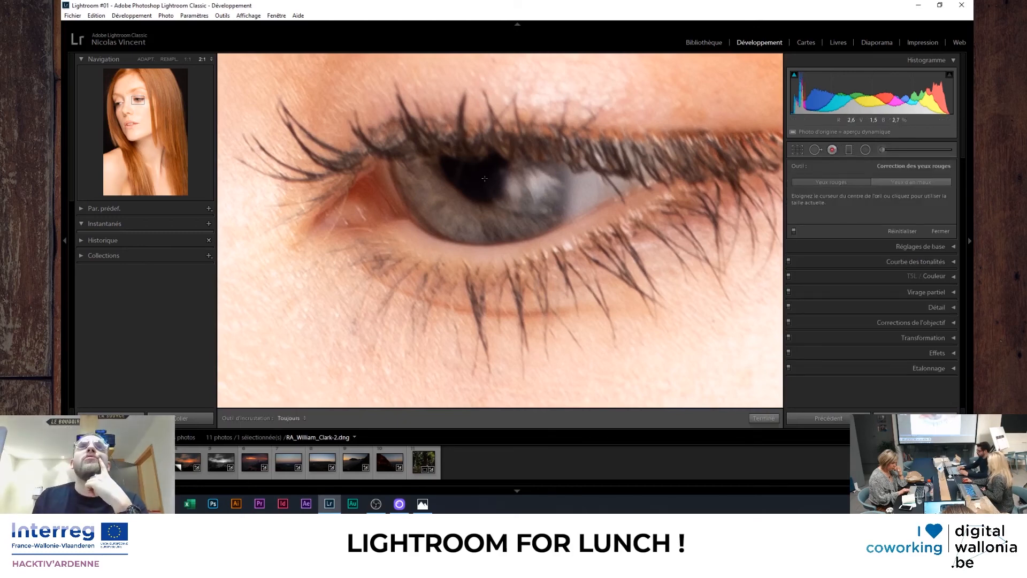
left_click(484, 178)
left_click(576, 255)
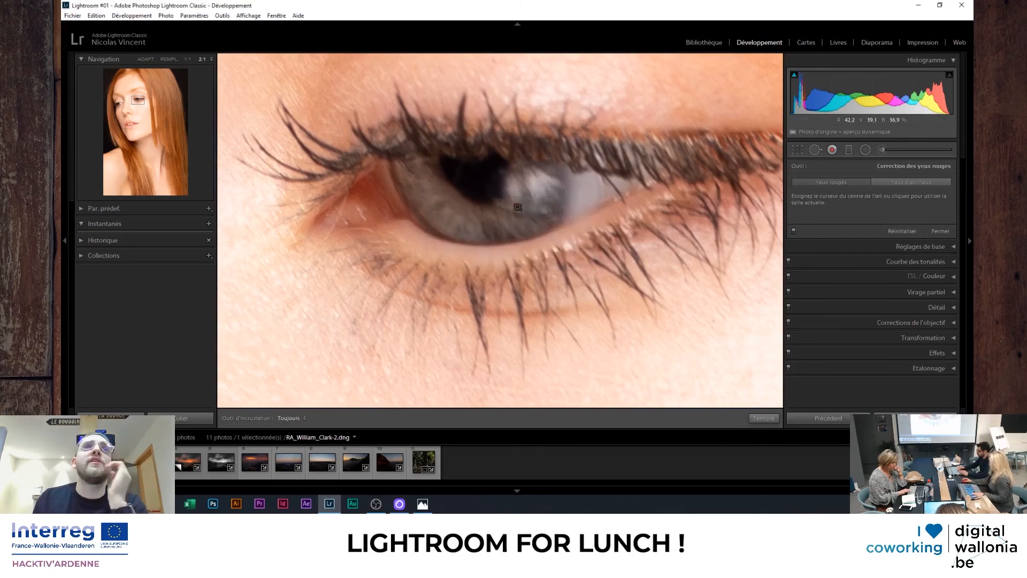
left_click(798, 151)
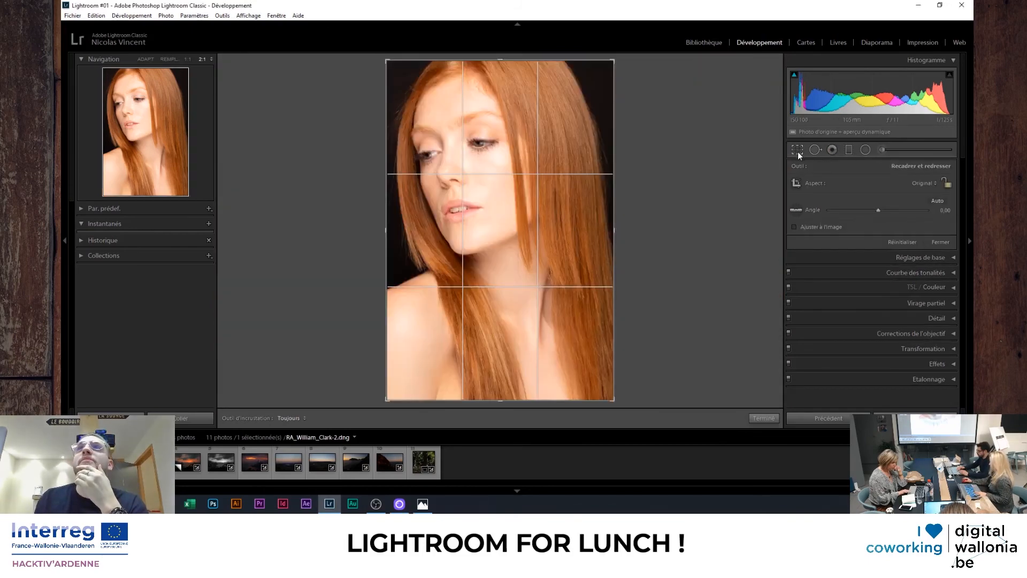
left_click(798, 152)
left_click(650, 240)
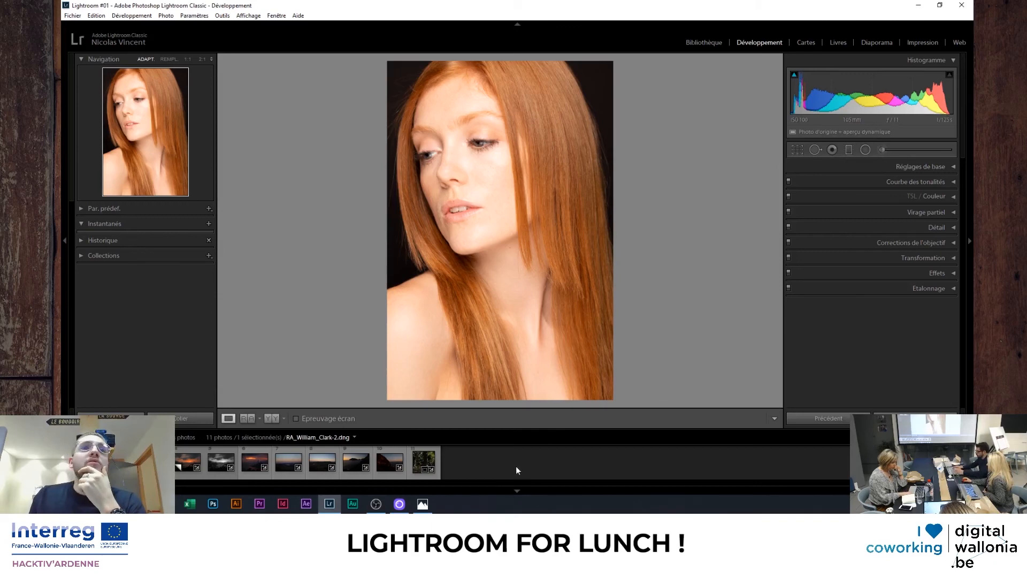
Open the city photo _MG_3468.DNG and draw a graduated filter with exposure 1.00 from the top of the sky down to mid-city
left_click(220, 461)
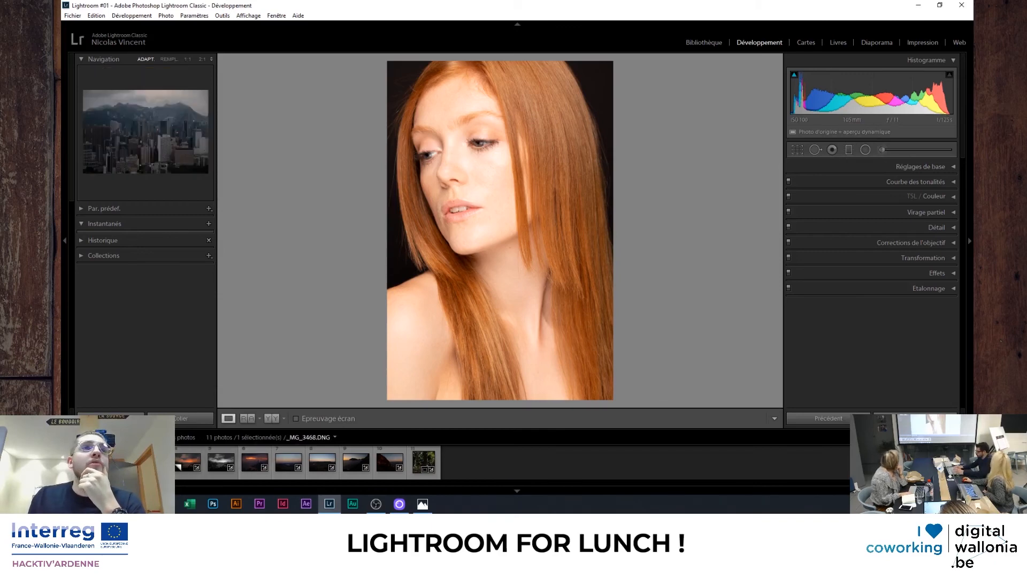
left_click(849, 152)
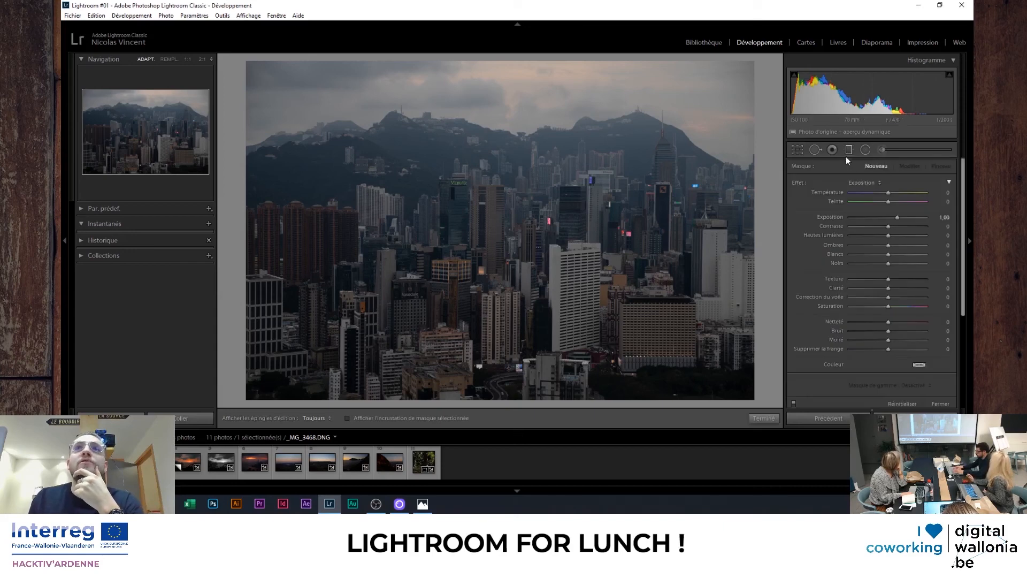
left_click_drag(507, 64, 506, 237)
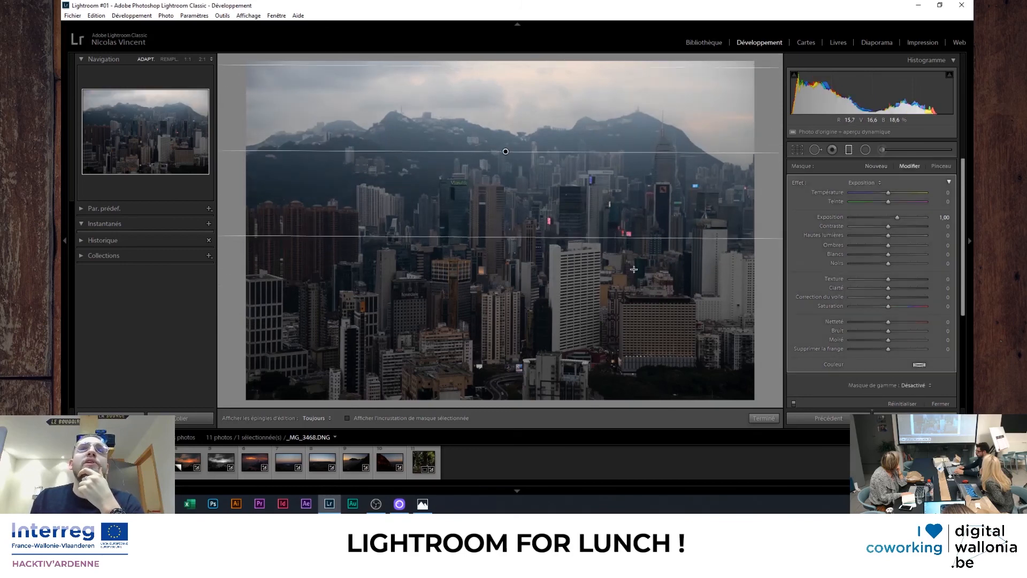
Show the mask overlay, and reposition and narrow the graduated filter around the mountain ridge
left_click(408, 418)
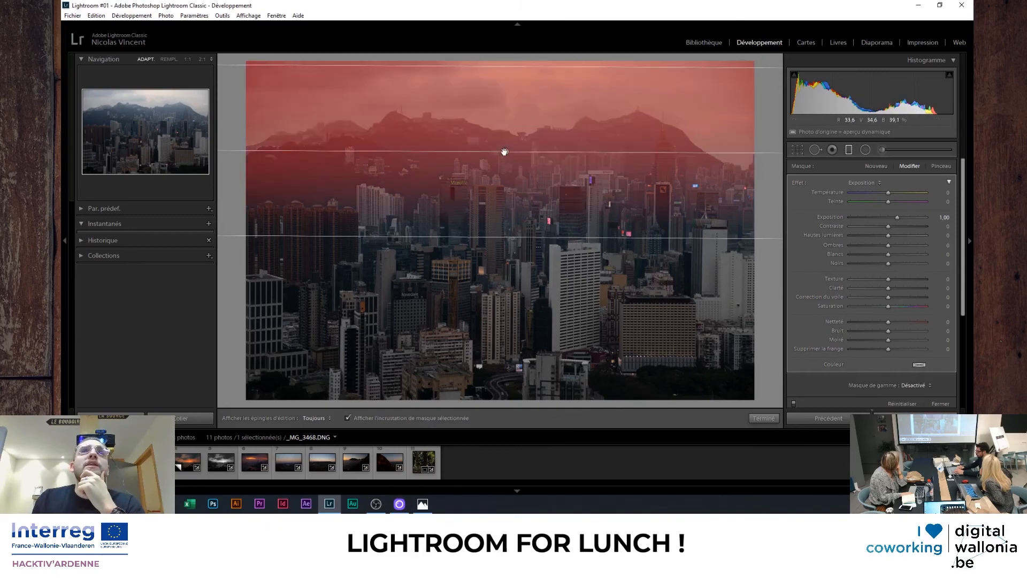
mouse_move(504, 152)
left_mouse_down()
mouse_move(523, 402)
mouse_move(472, 155)
mouse_move(489, 163)
mouse_move(513, 278)
mouse_move(491, 163)
left_mouse_up()
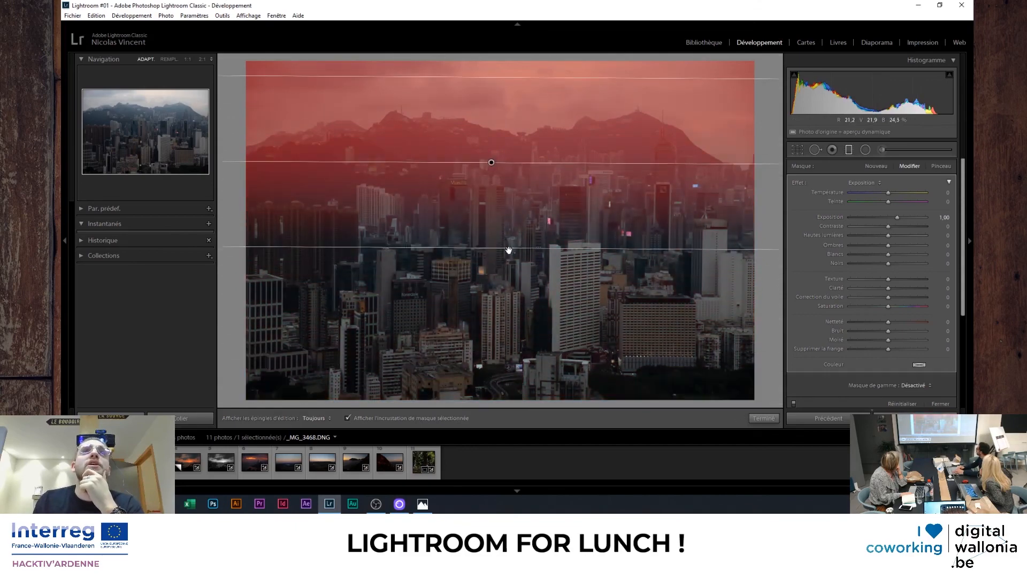
left_click_drag(509, 250, 494, 134)
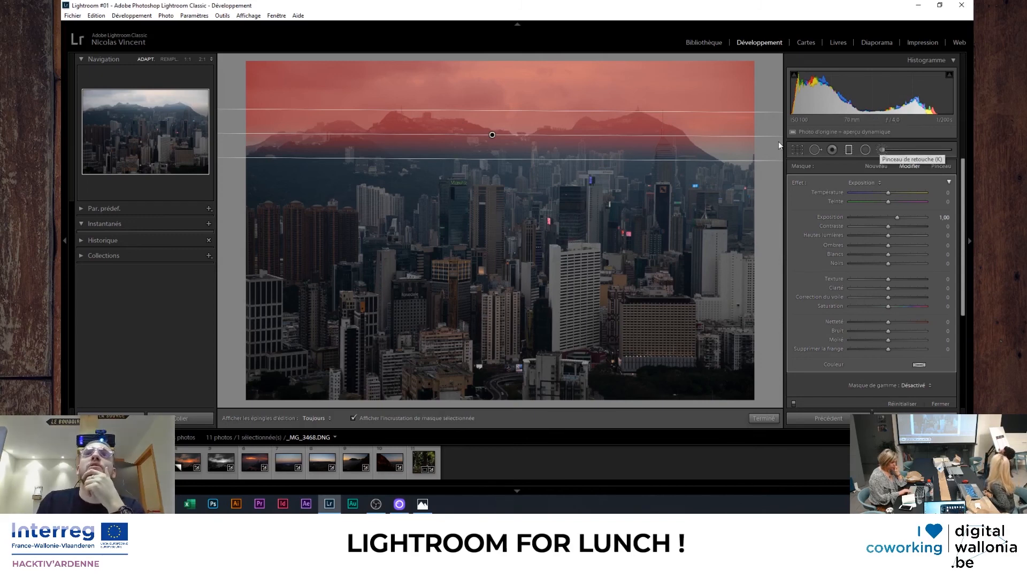
Paint an exposure 1.00 brush mask over the sky along the right-hand ridge, plus a small patch beside the left-hand peak
left_click(882, 151)
mouse_move(742, 154)
left_mouse_down()
mouse_move(678, 101)
mouse_move(640, 87)
mouse_move(559, 88)
left_mouse_up()
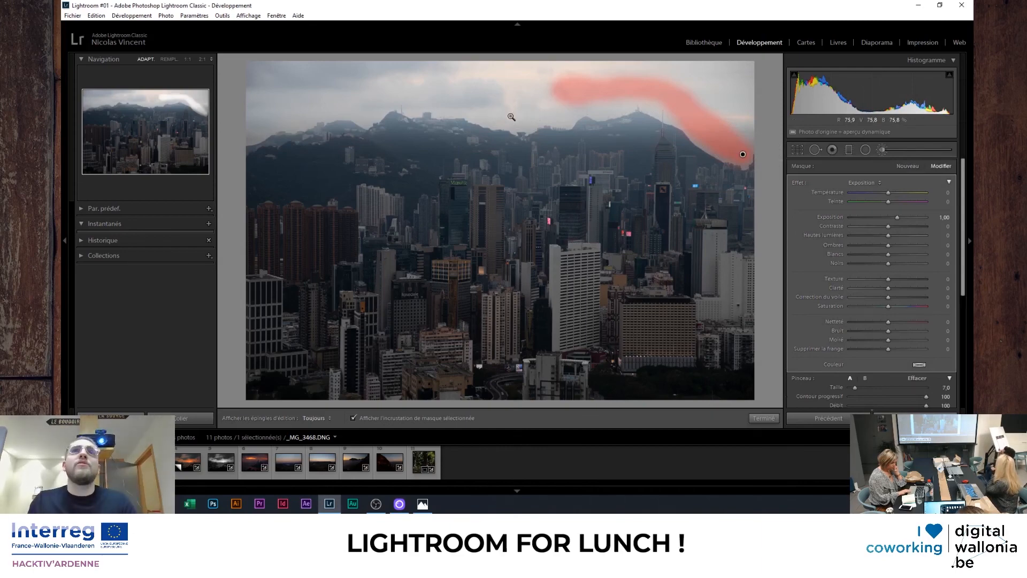
key("z")
key("z")
key("z")
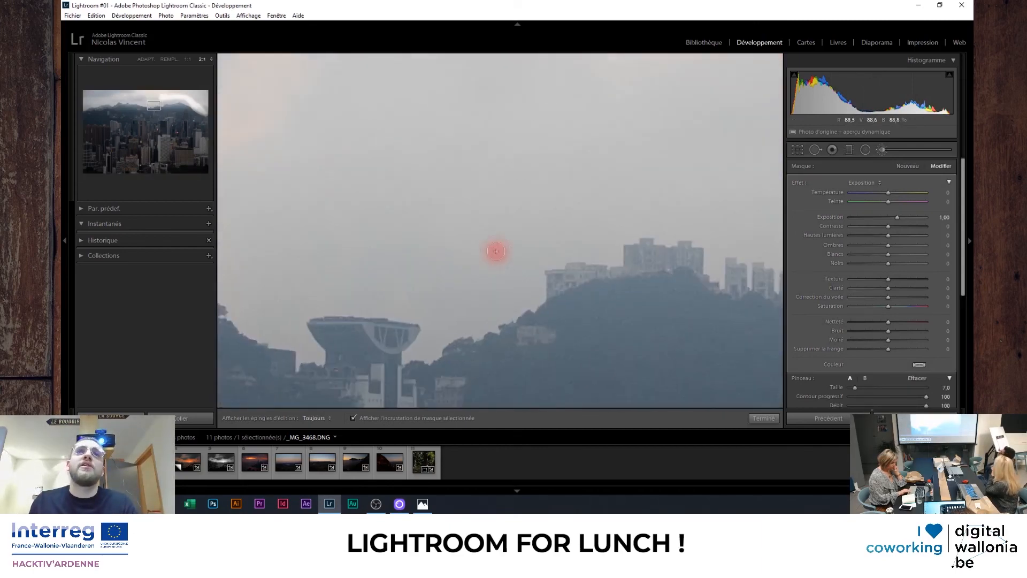
key("z")
key("z")
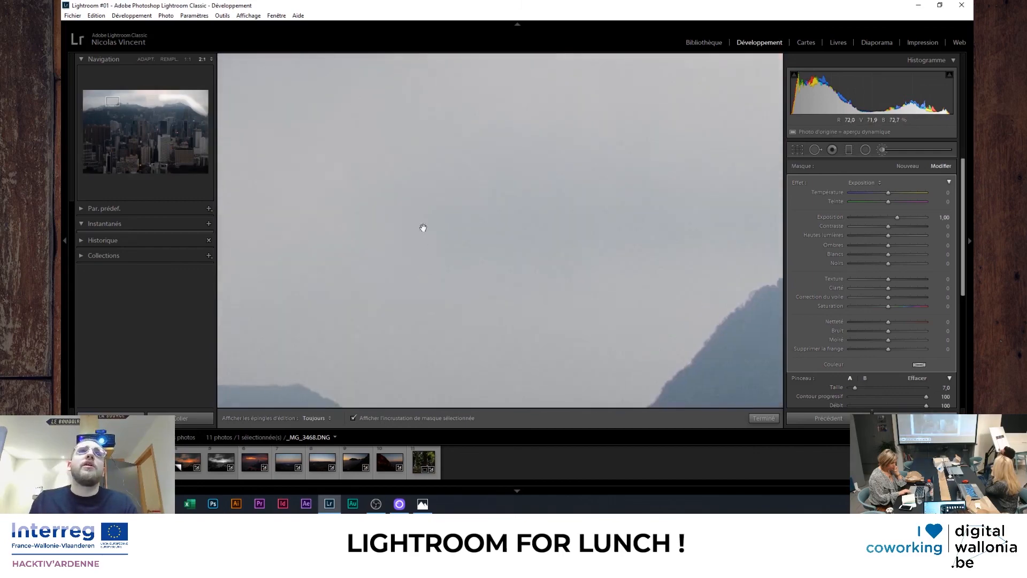
scroll(476, 325, "down", 3)
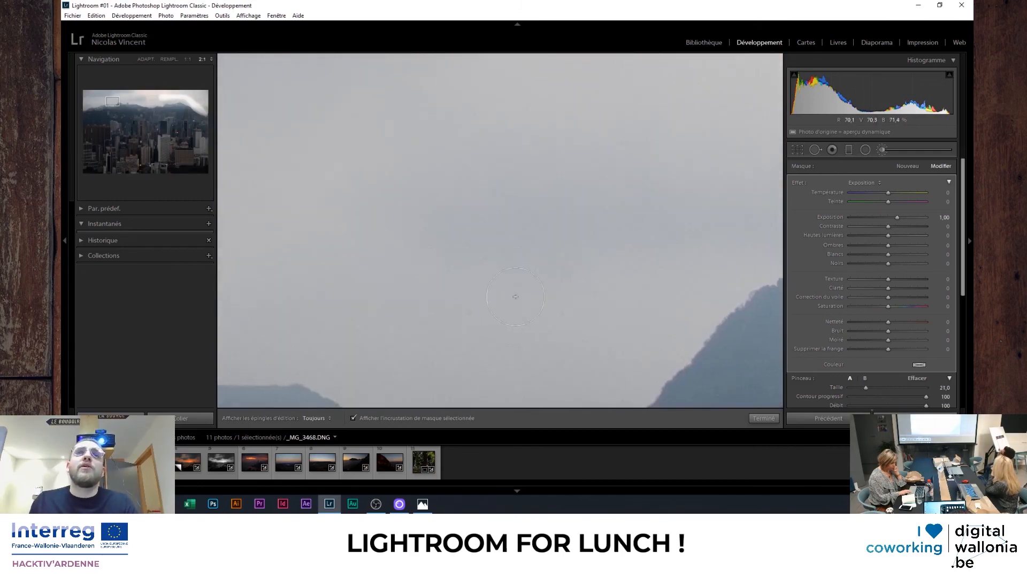
left_click_drag(645, 345, 719, 224)
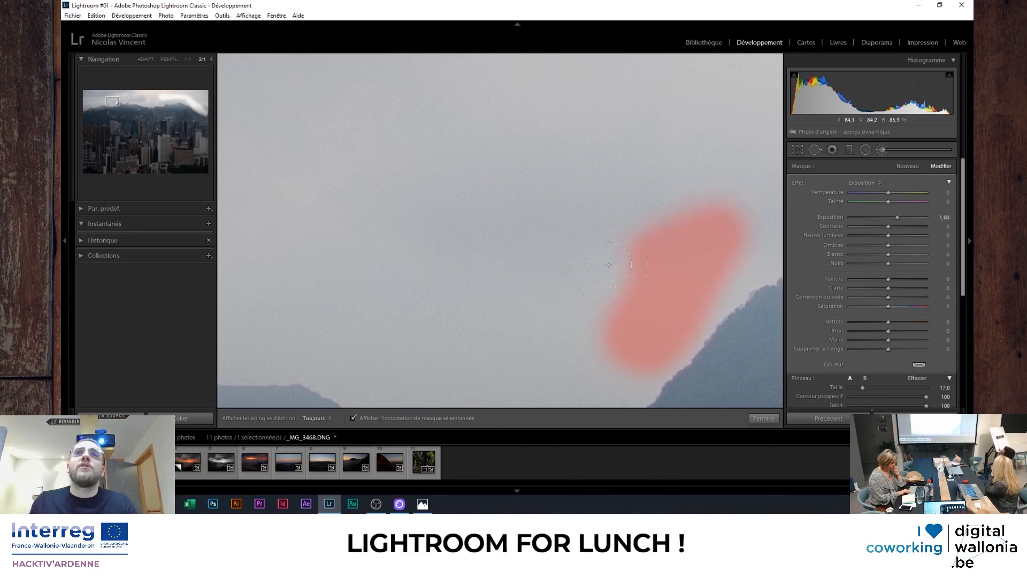
left_click(602, 263)
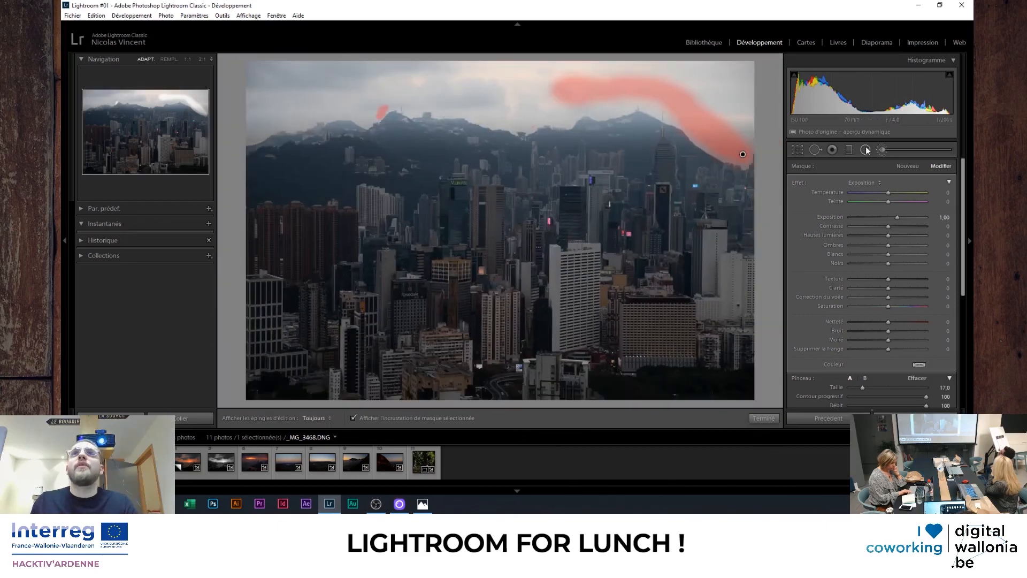
Delete the adjustment brush mask painted over the sky
left_click(849, 151)
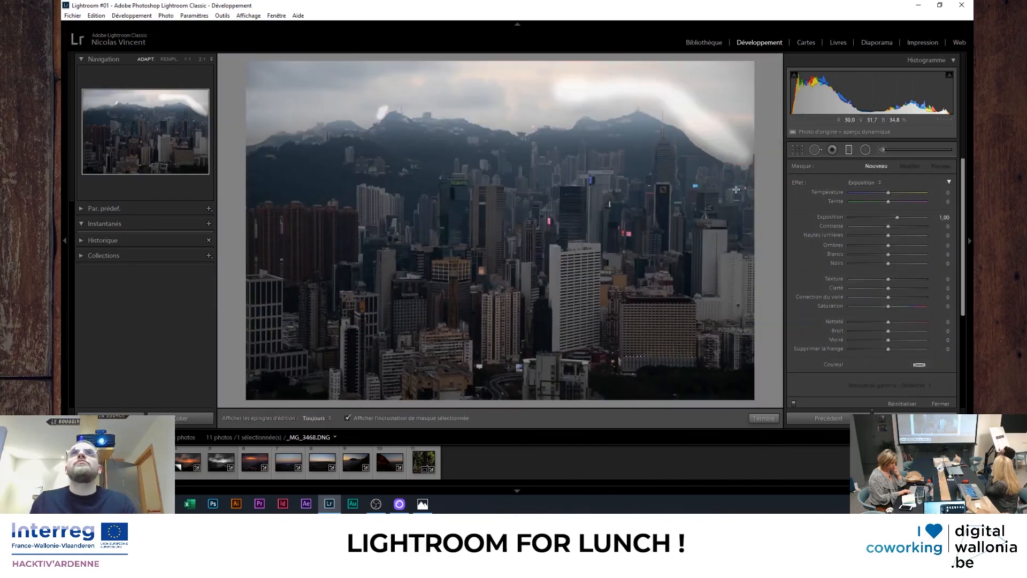
left_click(882, 150)
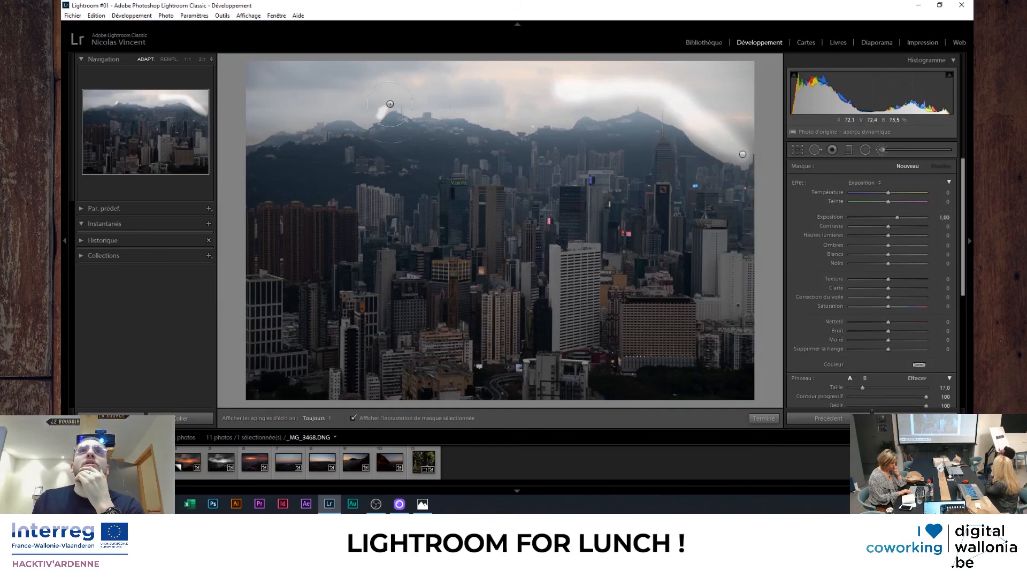
left_click(743, 154)
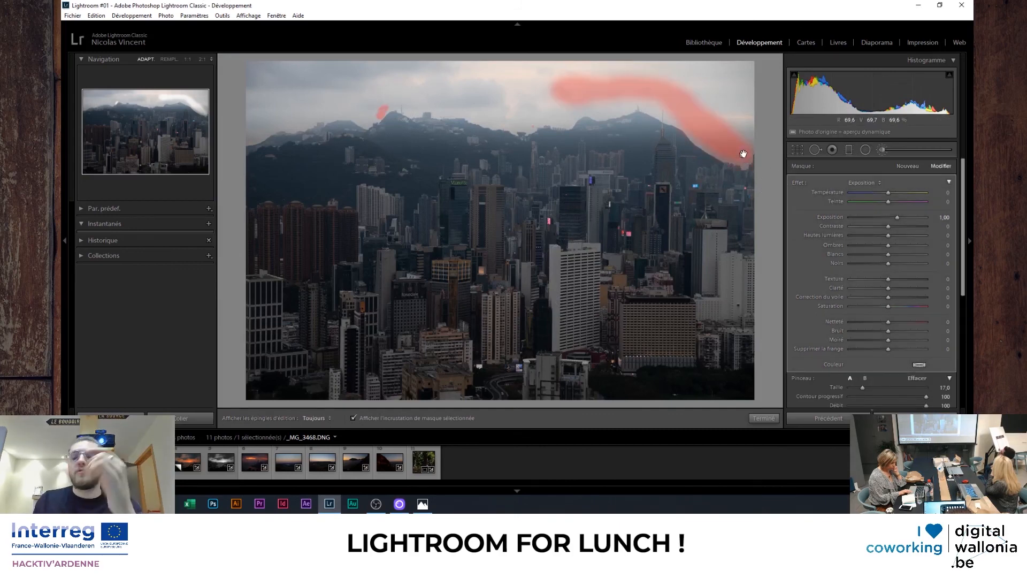
key("Delete")
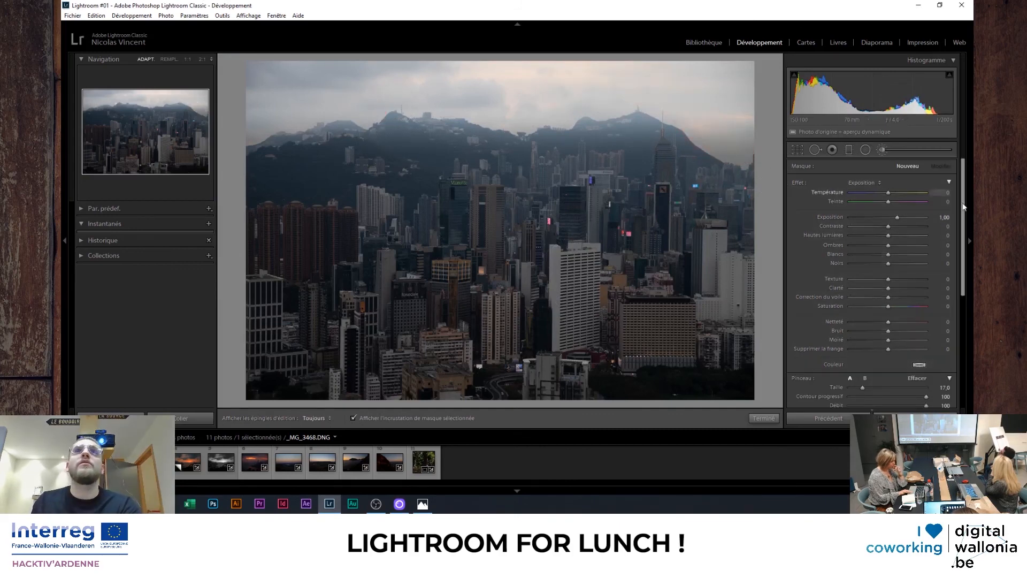
Reselect the graduated filter at the mountain ridge and hide its mask overlay
left_click(849, 150)
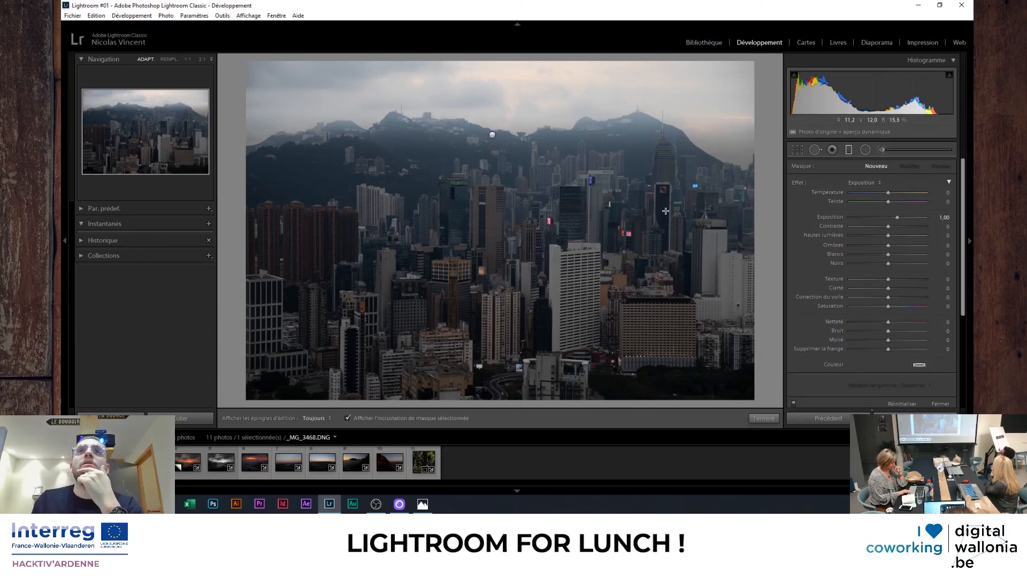
left_click_drag(491, 111, 502, 153)
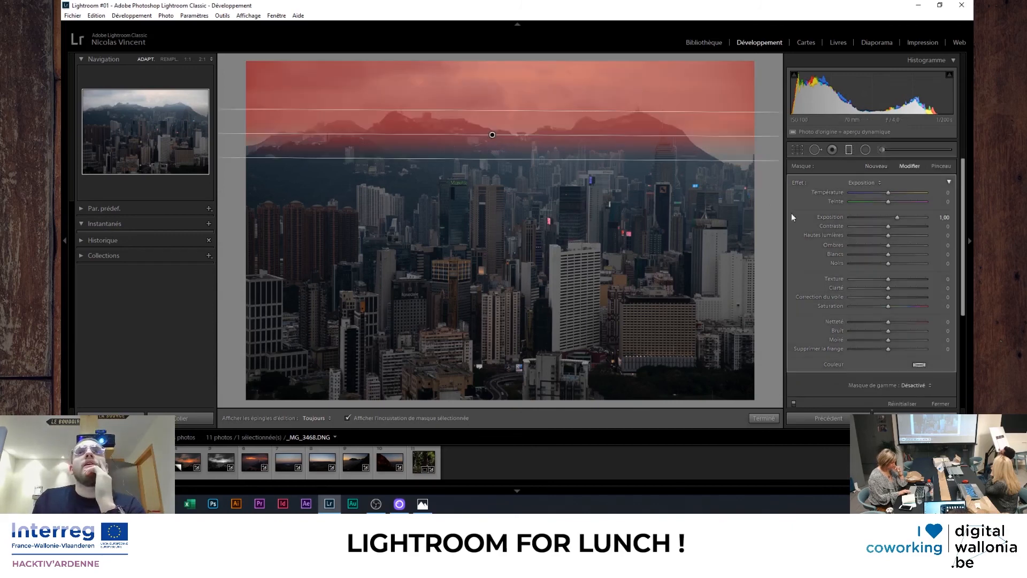
left_click(400, 419)
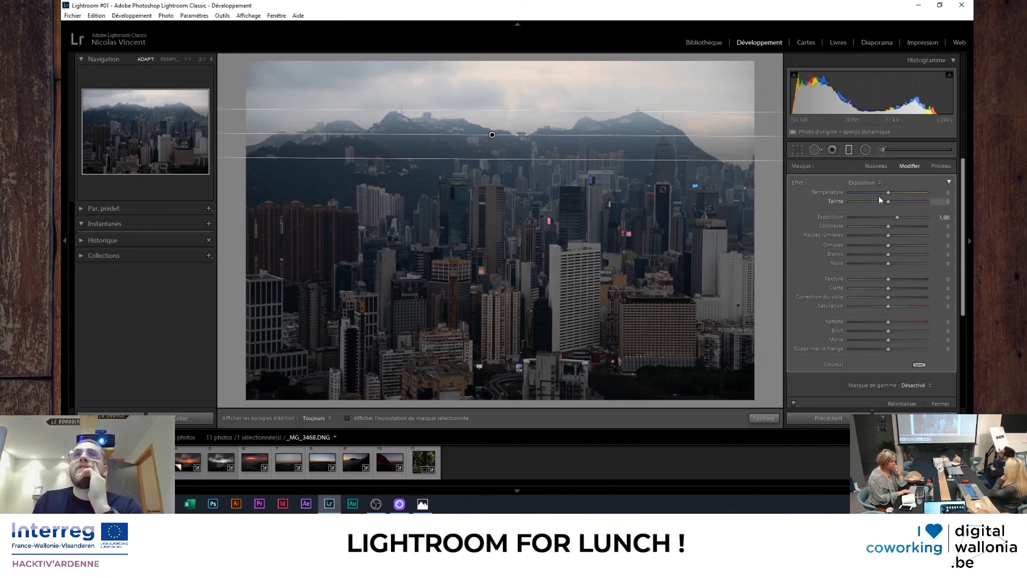
Set the graduated filter's temperature to 3, tint to -12, exposure to 2.54 and shadows to 8, and nudge it slightly down
left_click_drag(876, 194, 865, 245)
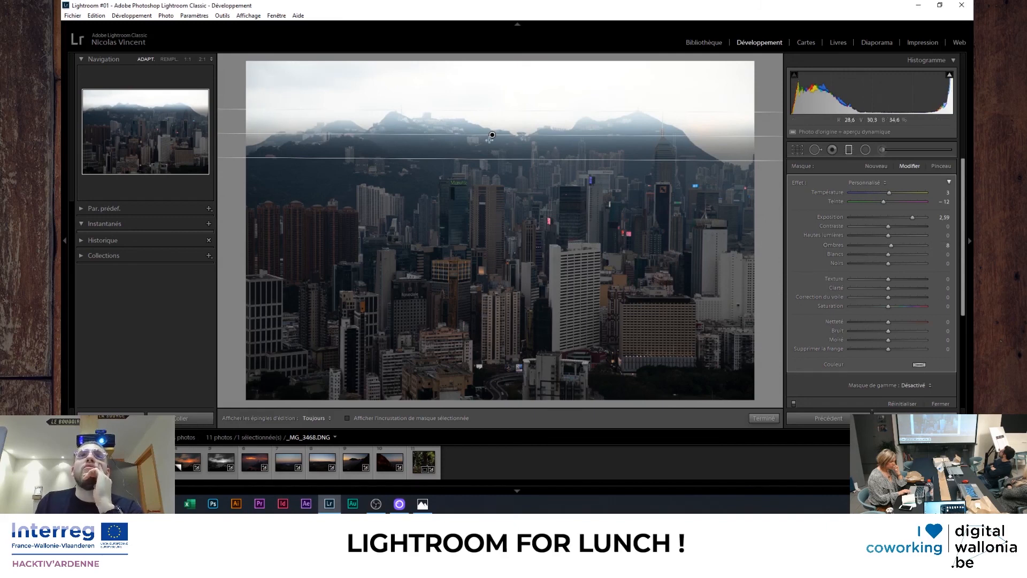
left_click_drag(492, 134, 492, 137)
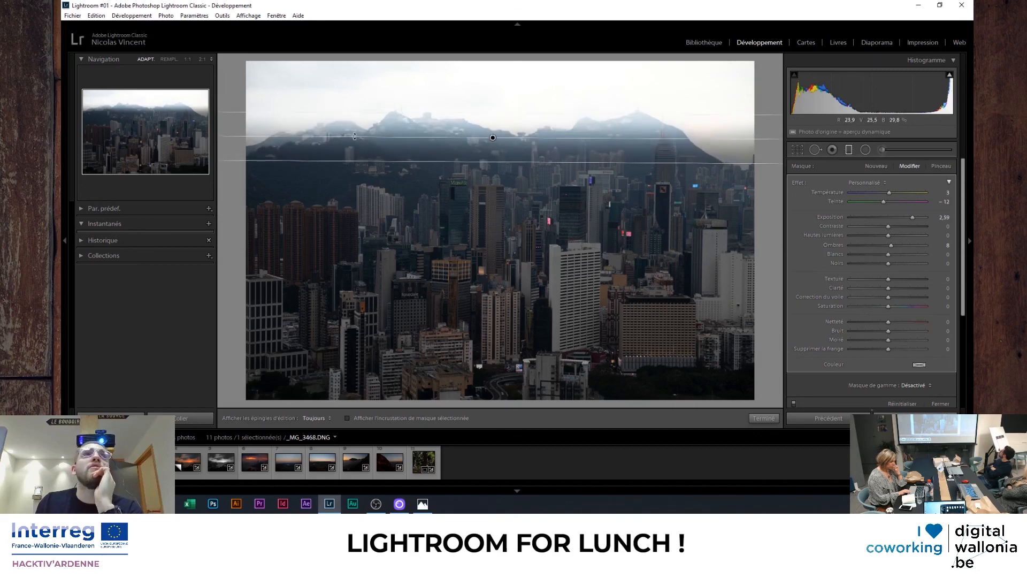
mouse_move(910, 216)
left_mouse_down()
mouse_move(875, 218)
mouse_move(909, 222)
left_mouse_up()
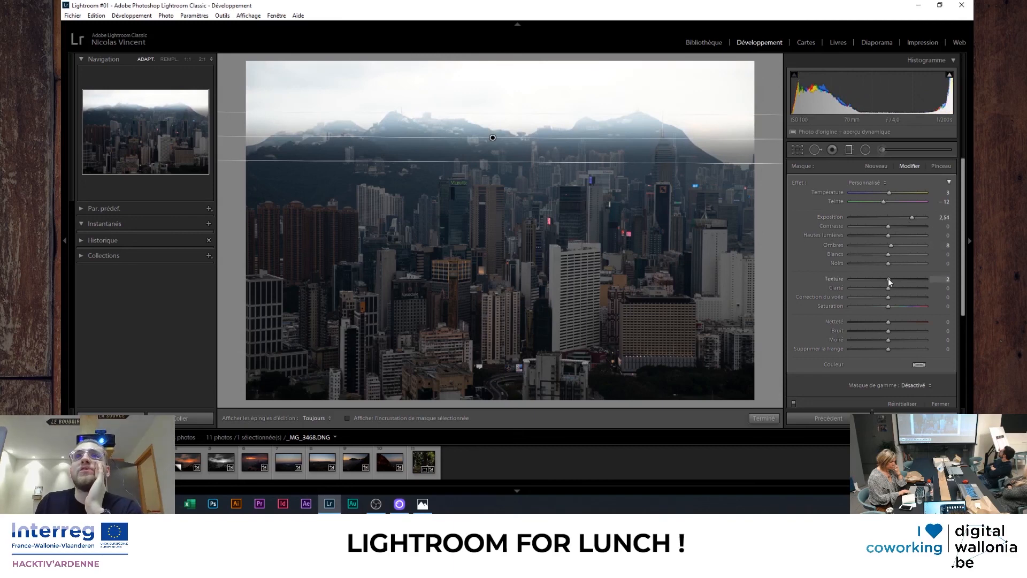
Set the graduated filter's texture to 48 and clarity to -71, and nudge it slightly up
left_click_drag(908, 287, 874, 293)
left_click_drag(917, 297, 862, 297)
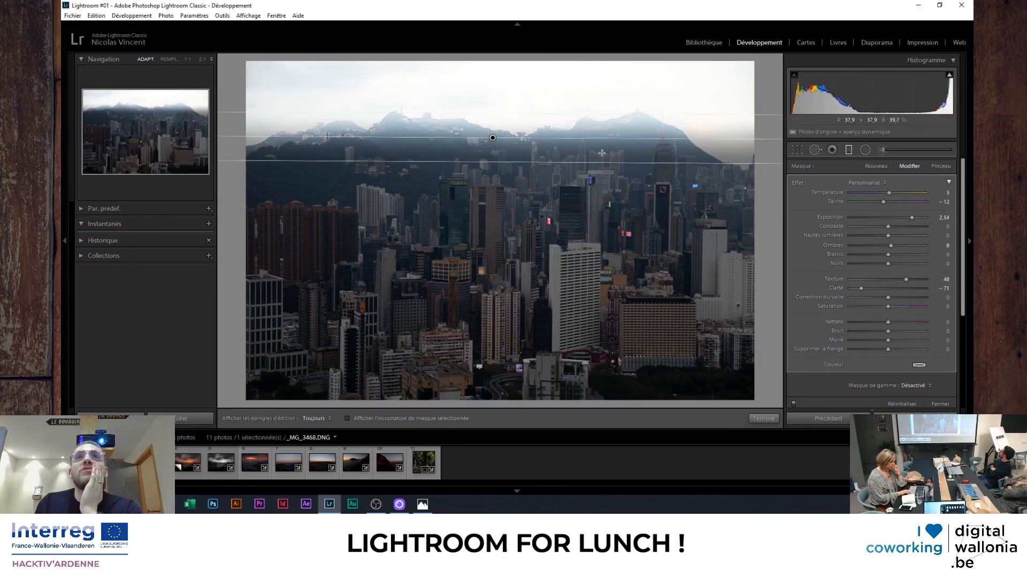
mouse_move(494, 138)
left_mouse_down()
mouse_move(499, 149)
mouse_move(499, 135)
left_mouse_up()
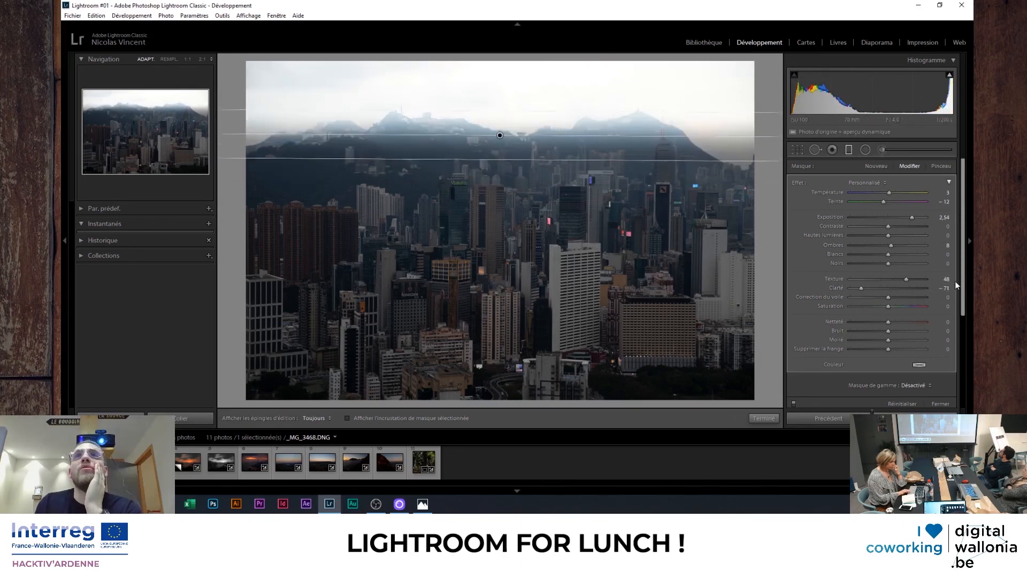
Reset the graduated filter's exposure, try green and blue colour tints on the sky, and restore the neutral colour
double_click(833, 216)
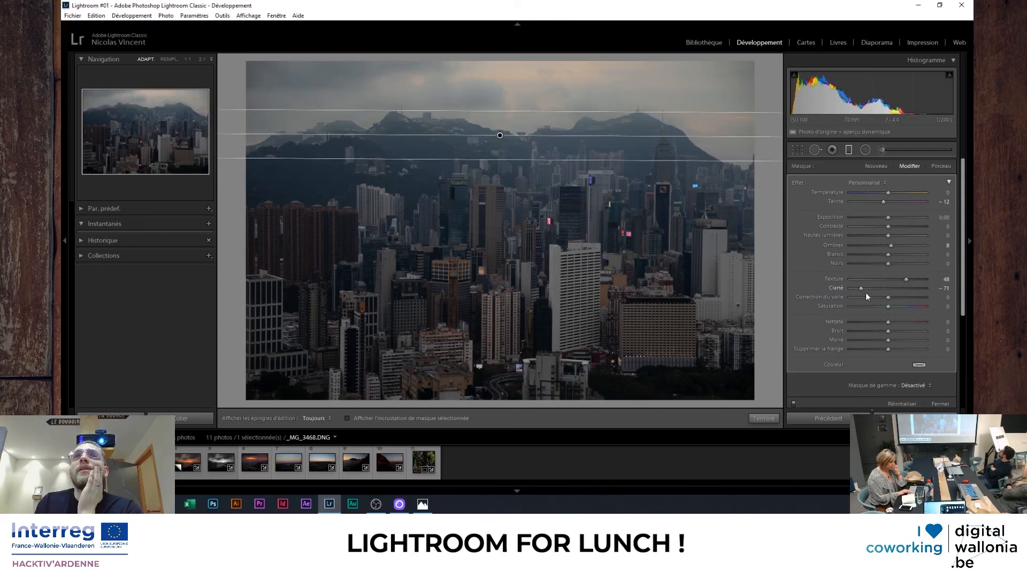
left_click(920, 364)
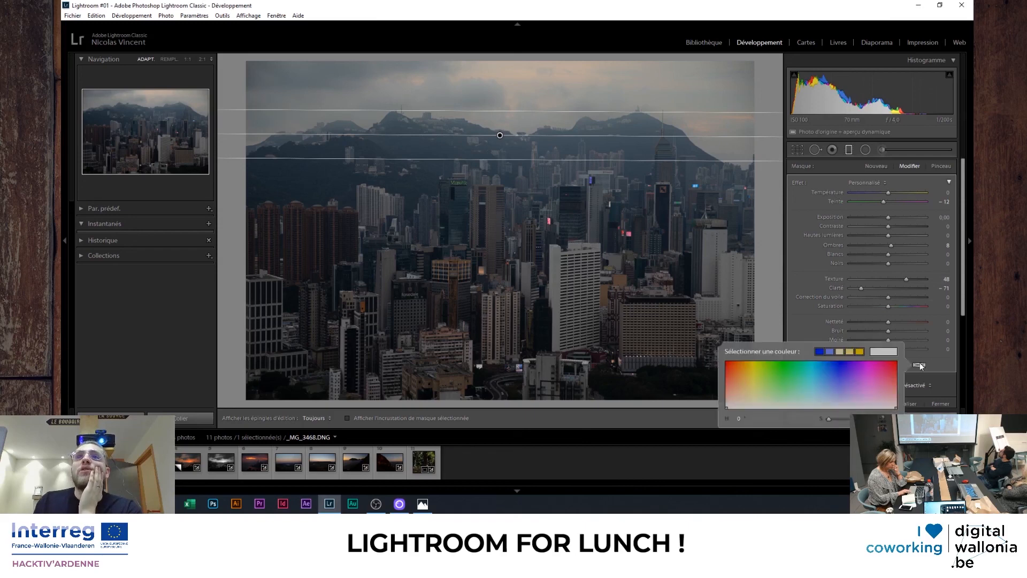
mouse_move(826, 372)
left_mouse_down()
mouse_move(770, 378)
mouse_move(790, 365)
mouse_move(789, 385)
left_mouse_up()
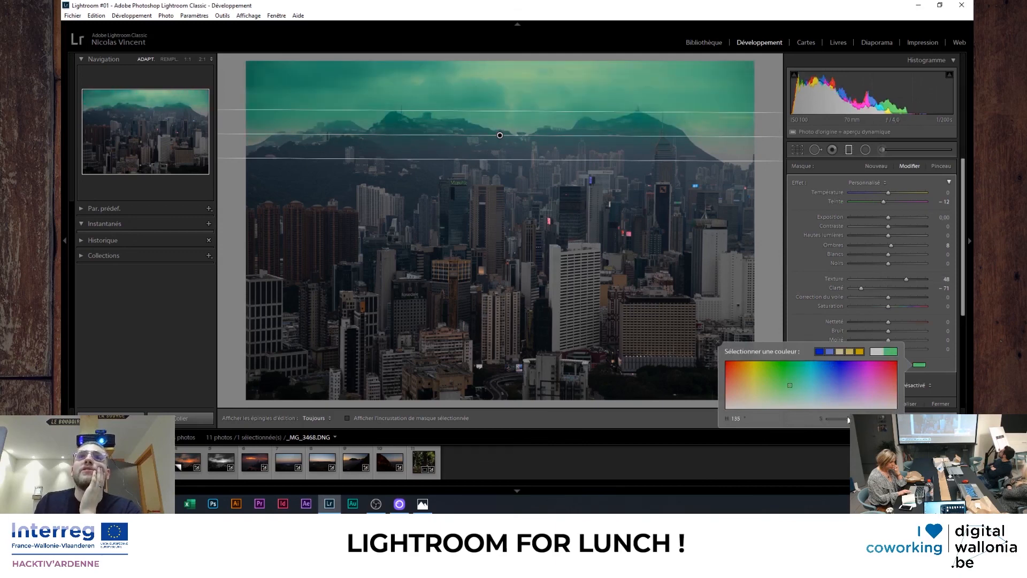
left_click(839, 377)
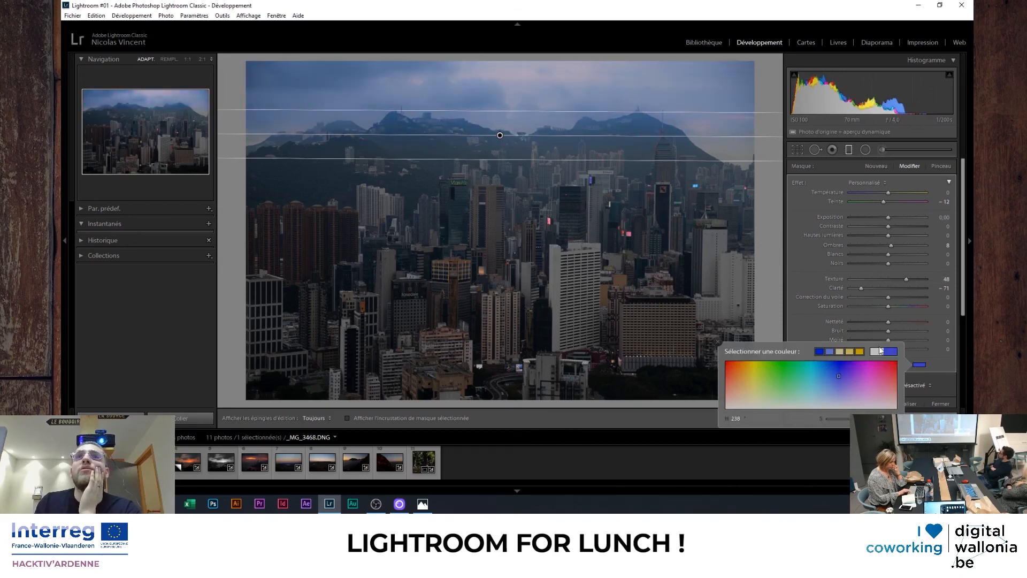
left_click(878, 351)
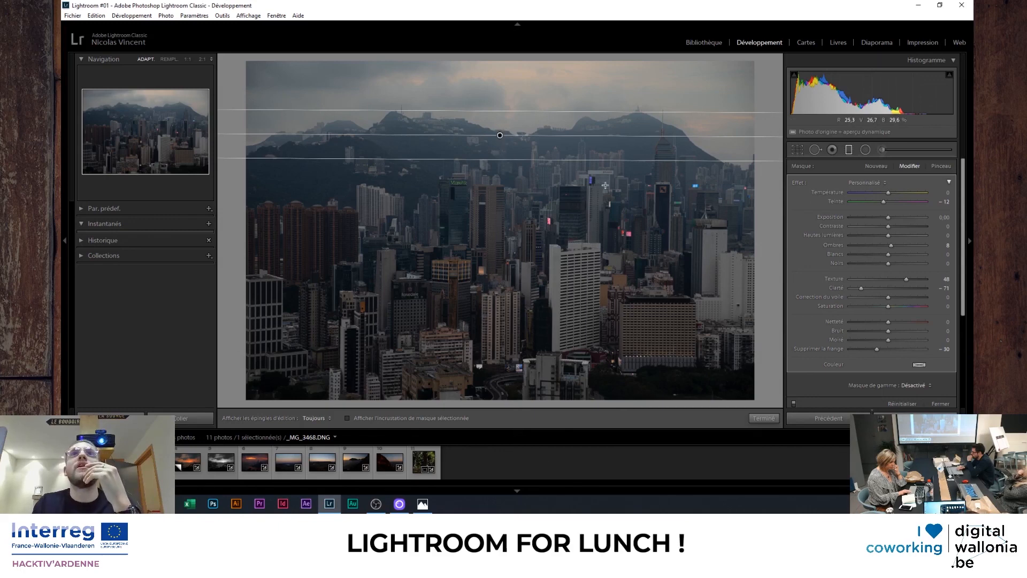
Angle the graduated filter diagonally over the right side of the photo, check its mask, and set temperature to 21 and exposure to 1.08
left_click_drag(500, 135, 444, 193)
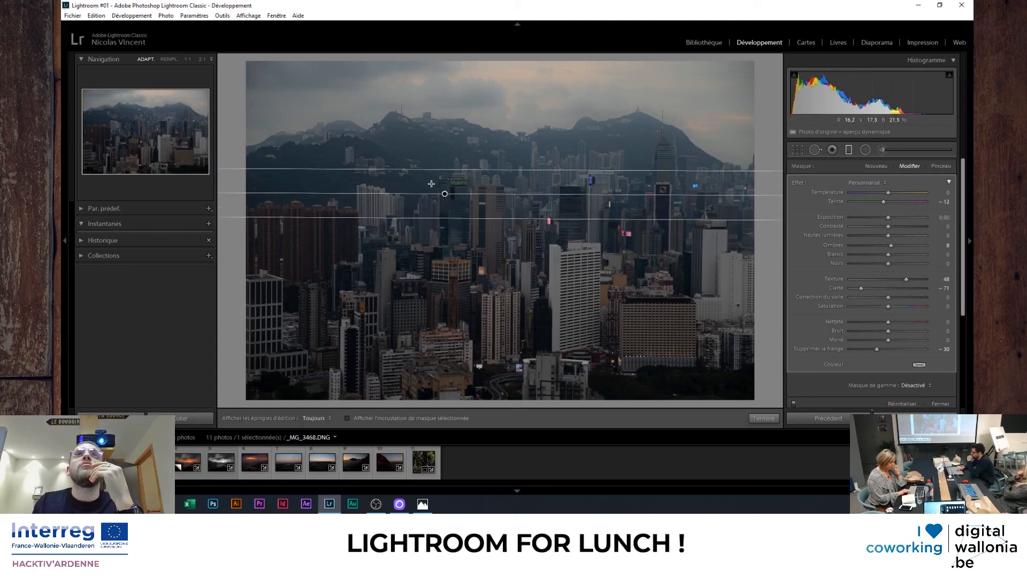
left_click_drag(445, 193, 690, 145)
left_click(428, 422)
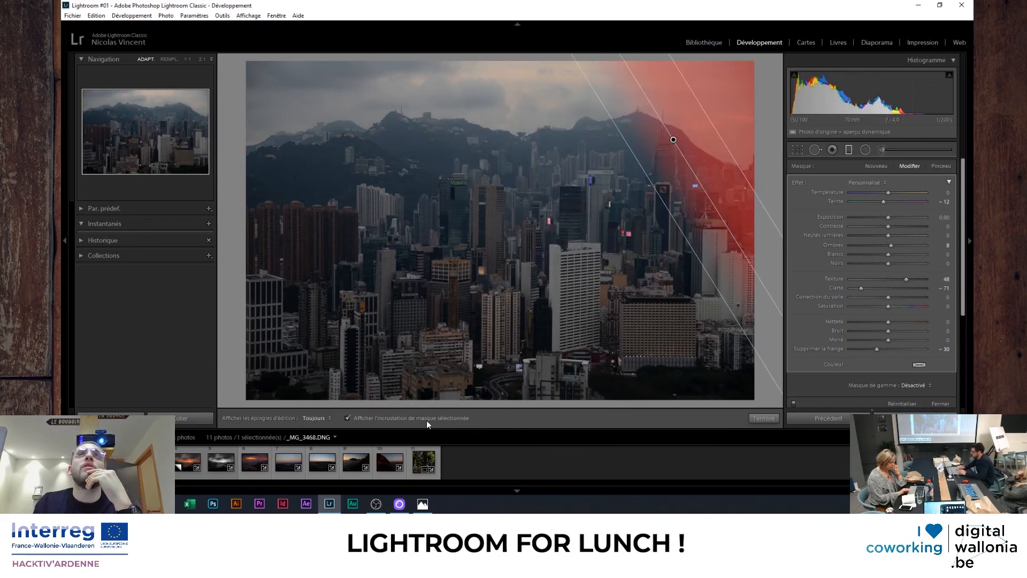
left_click(428, 422)
left_click_drag(887, 193, 899, 219)
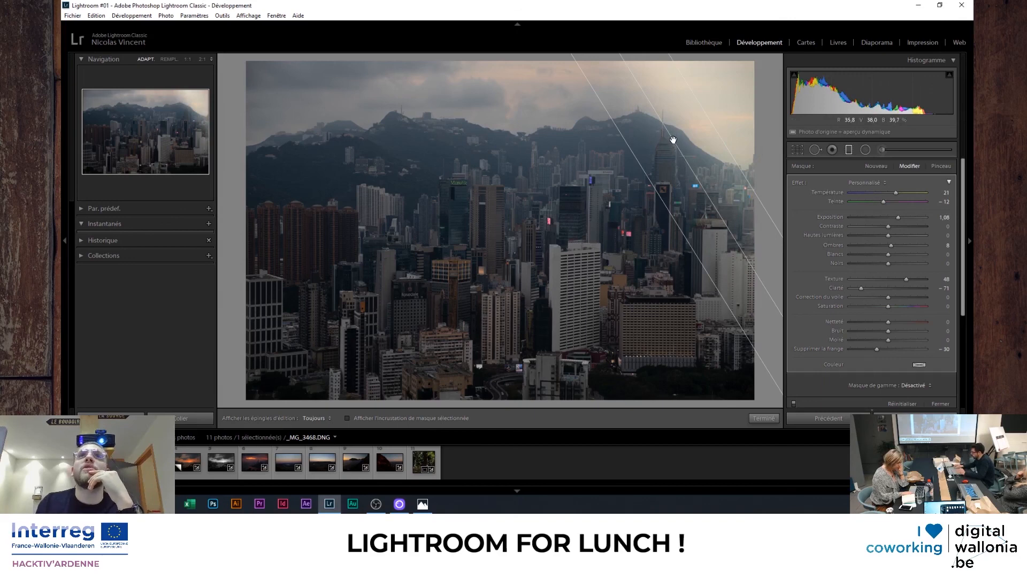
left_click_drag(674, 140, 581, 164)
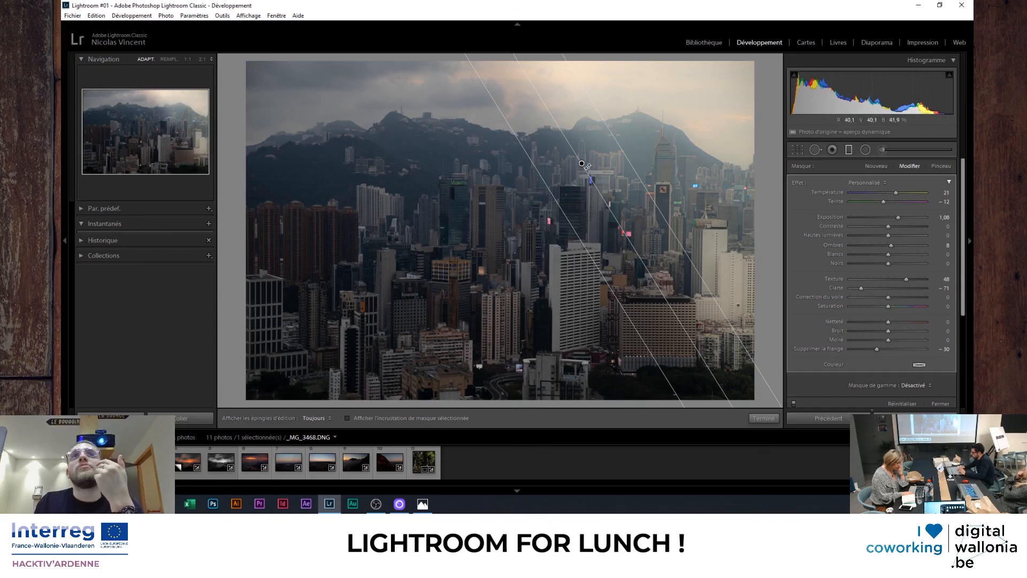
Delete the diagonal graduated filter from the photo
mouse_move(582, 164)
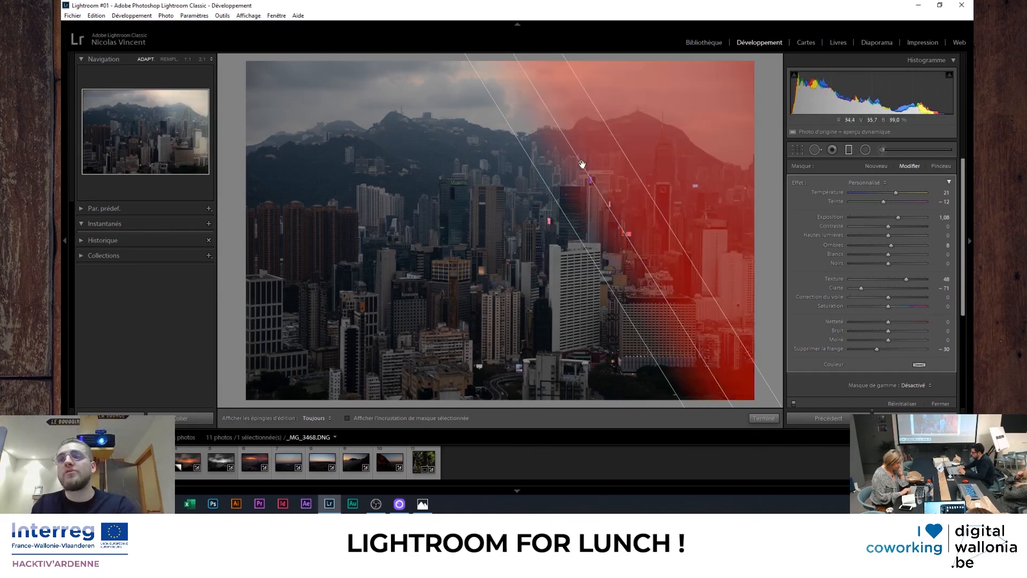
key("Delete")
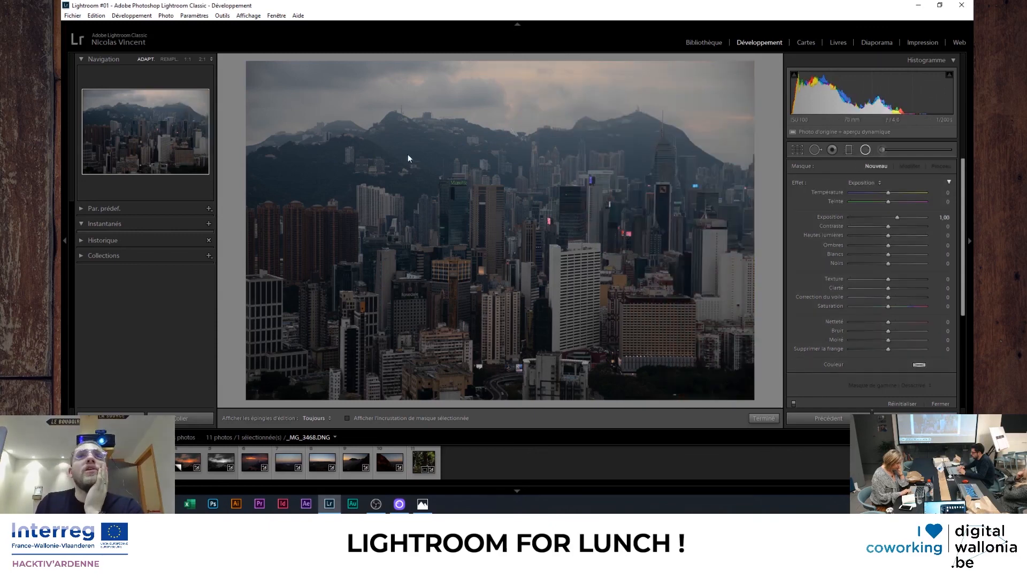
Try a radial filter with exposure 1.00, reshaping it into a flattened, tilted ellipse over the central skyscrapers
left_click_drag(419, 146, 550, 271)
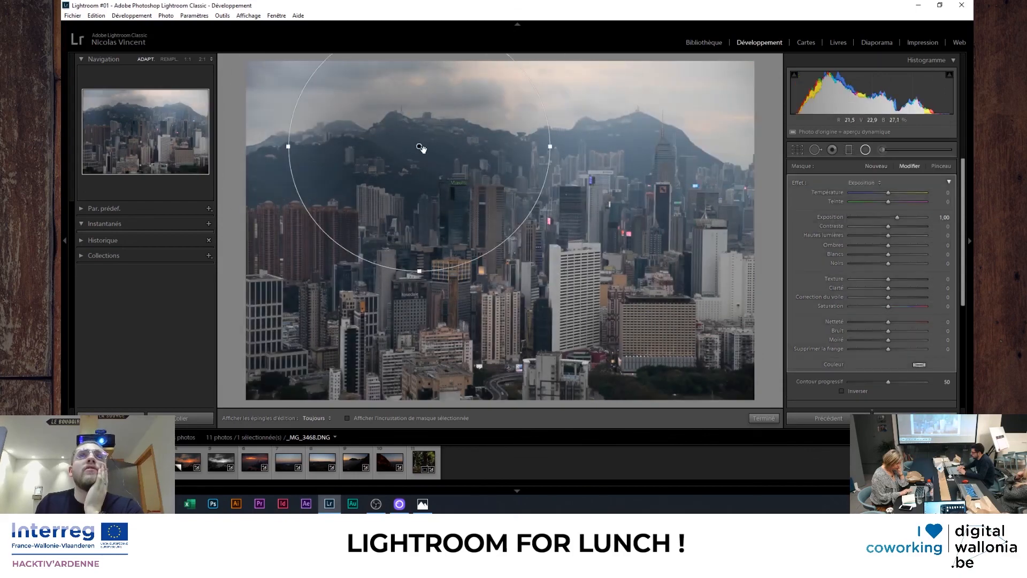
left_click_drag(421, 148, 527, 235)
mouse_move(658, 234)
left_mouse_down()
mouse_move(749, 238)
mouse_move(562, 256)
mouse_move(620, 259)
mouse_move(665, 236)
left_mouse_up()
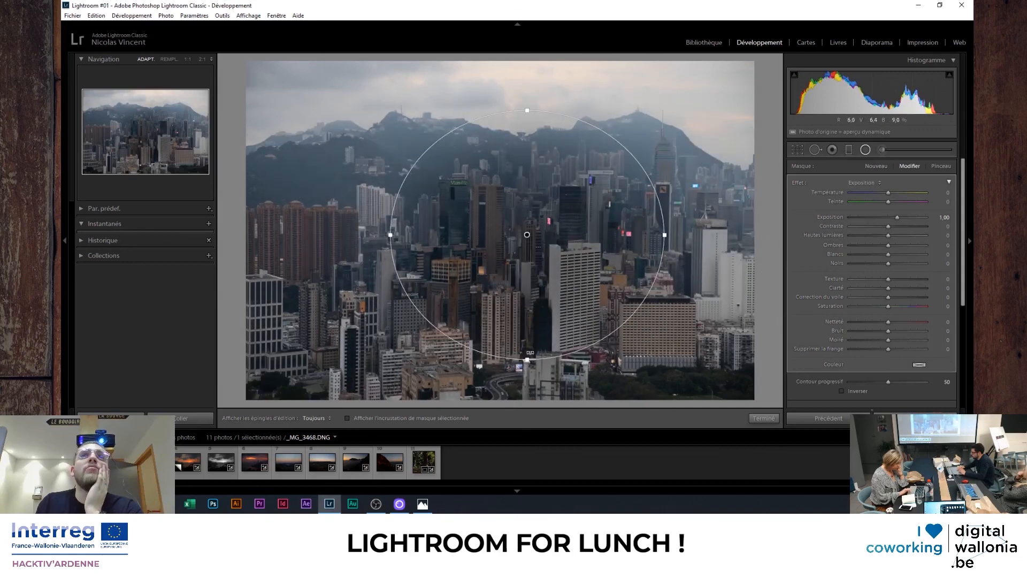
left_click_drag(528, 111, 527, 165)
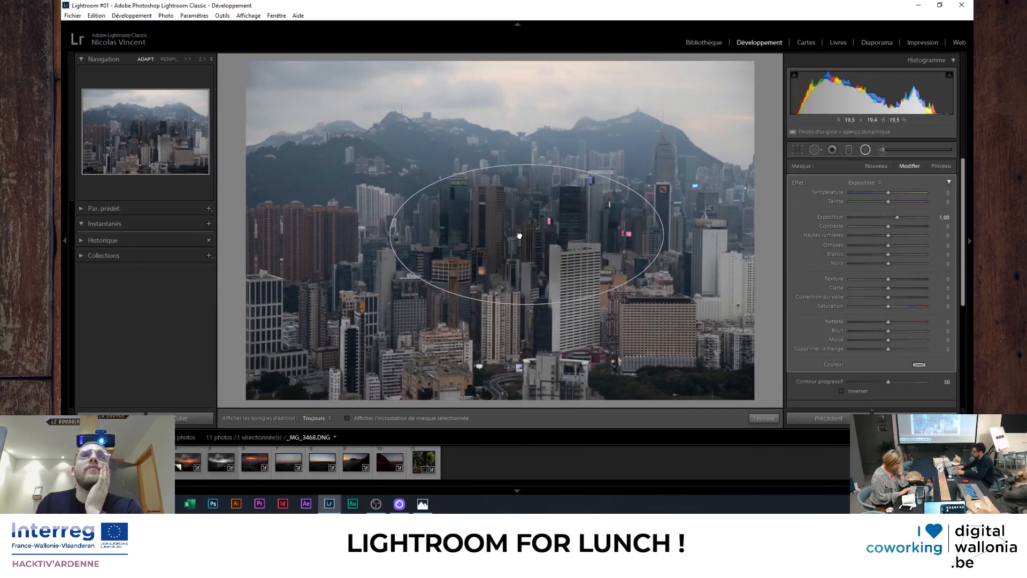
left_click_drag(519, 241, 415, 233)
left_click_drag(556, 253, 541, 271)
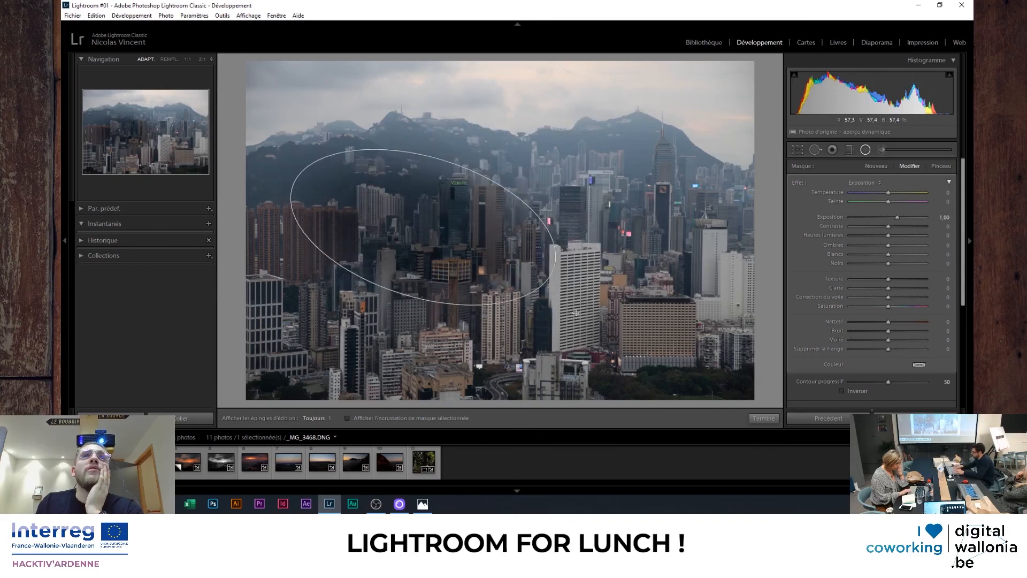
left_click_drag(423, 228, 522, 217)
left_click(761, 420)
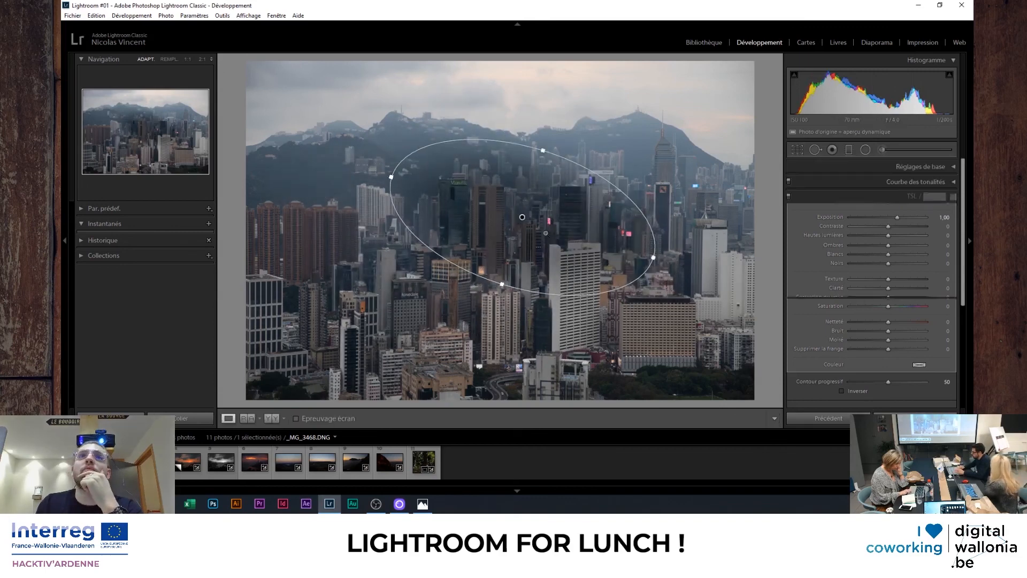
left_click(864, 151)
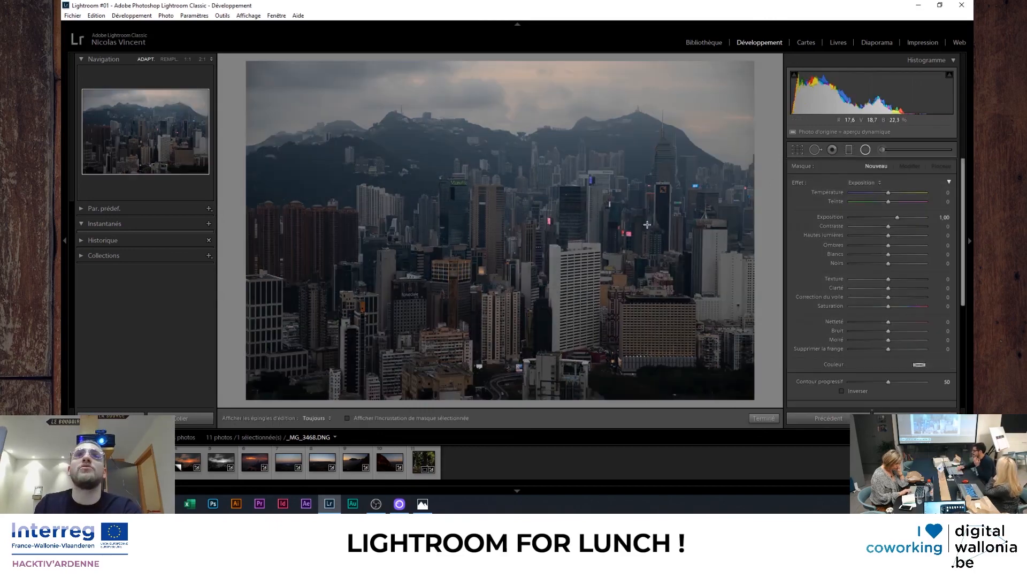
Paint an adjustment brush mask over the white tower block at size 11, and set its exposure to 0.53 and contrast to 1
left_click(883, 152)
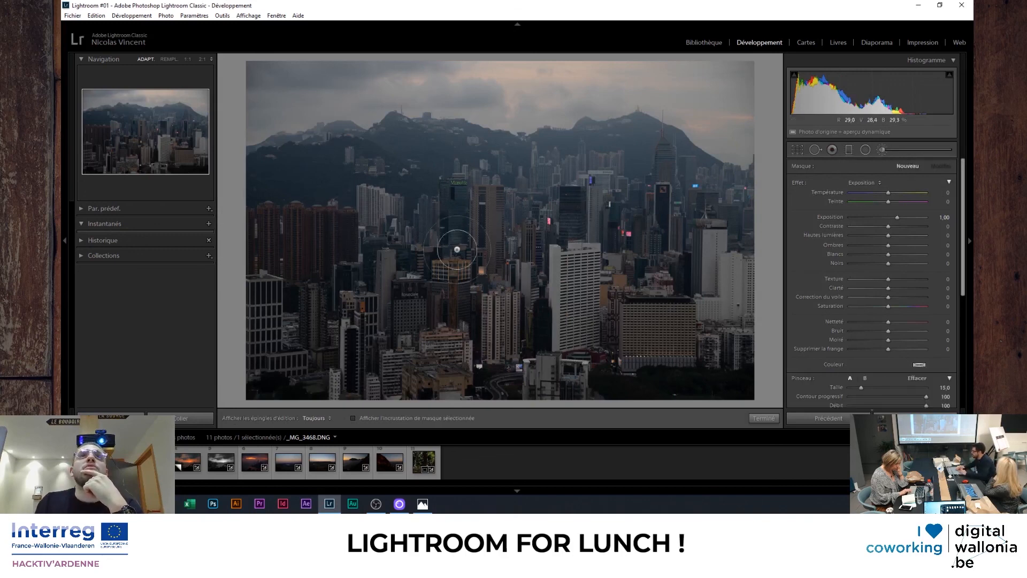
key("h")
mouse_move(573, 279)
left_mouse_down()
mouse_move(570, 268)
mouse_move(575, 321)
mouse_move(557, 343)
left_mouse_up()
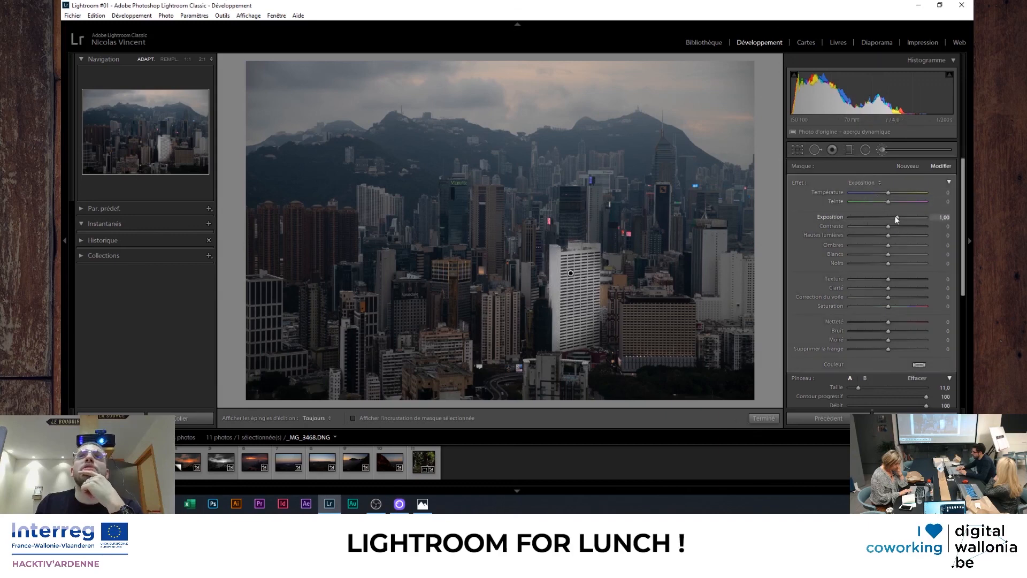
mouse_move(897, 218)
left_mouse_down()
mouse_move(922, 231)
mouse_move(889, 227)
left_mouse_up()
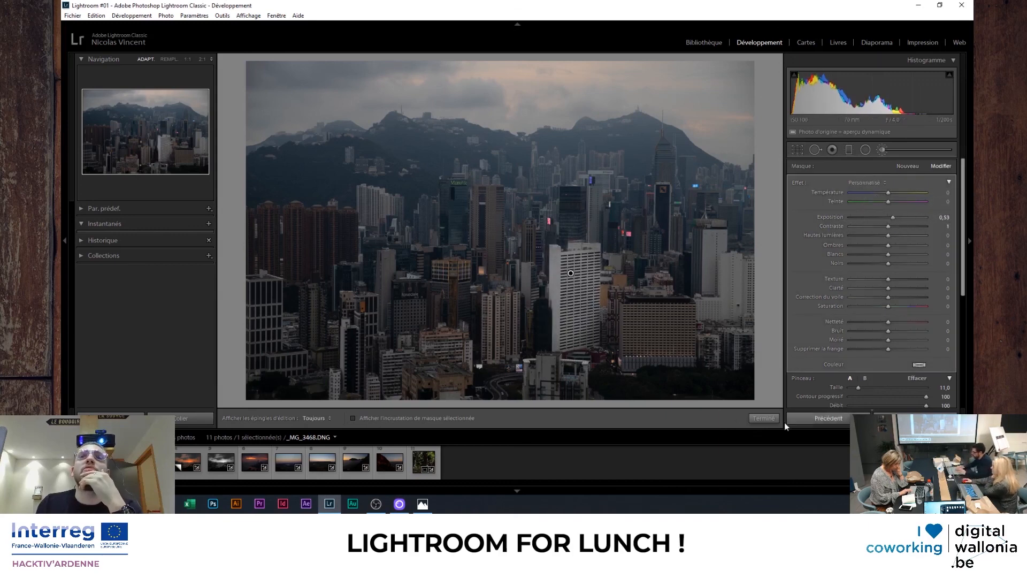
left_click(763, 418)
left_click(865, 149)
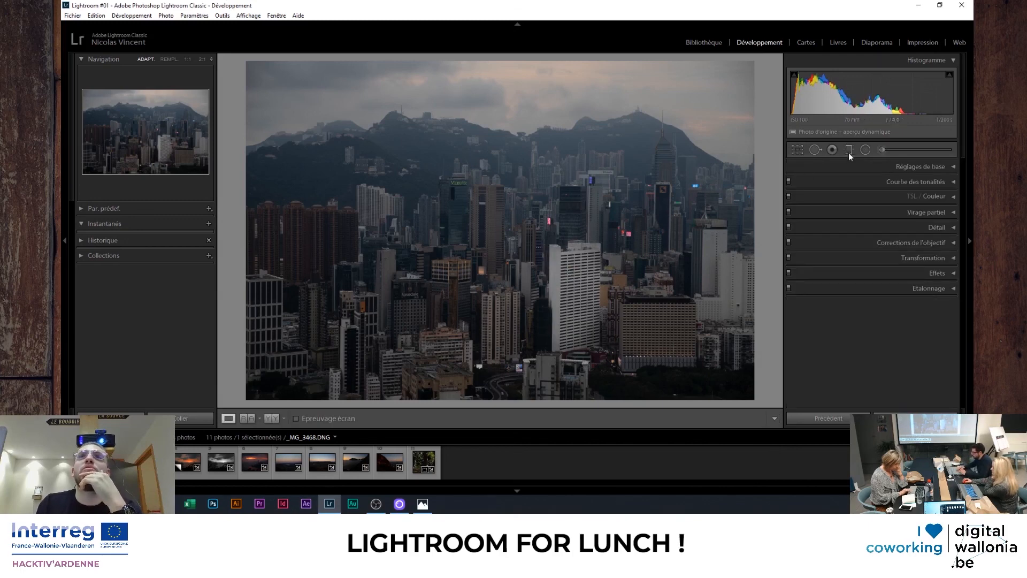
left_click_drag(296, 161, 334, 171)
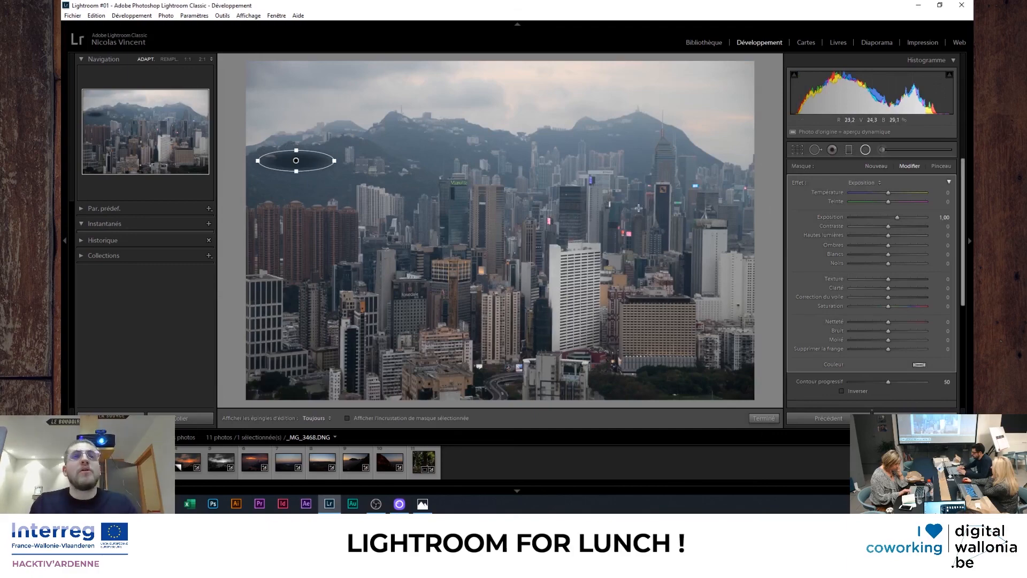
key("ctrl+z")
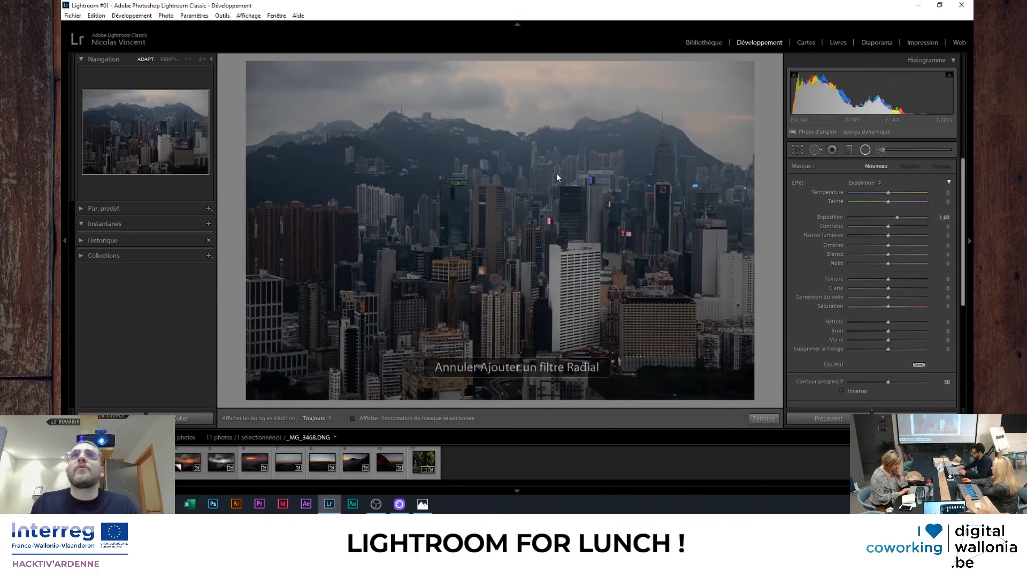
Paint a new adjustment brush mask along the hillside below the mountain ridge and set its exposure to -0.43
key("k")
mouse_move(324, 159)
left_mouse_down()
mouse_move(366, 146)
mouse_move(655, 136)
mouse_move(655, 155)
mouse_move(678, 163)
left_mouse_up()
mouse_move(885, 216)
left_mouse_down()
mouse_move(867, 217)
mouse_move(894, 221)
mouse_move(886, 229)
left_mouse_up()
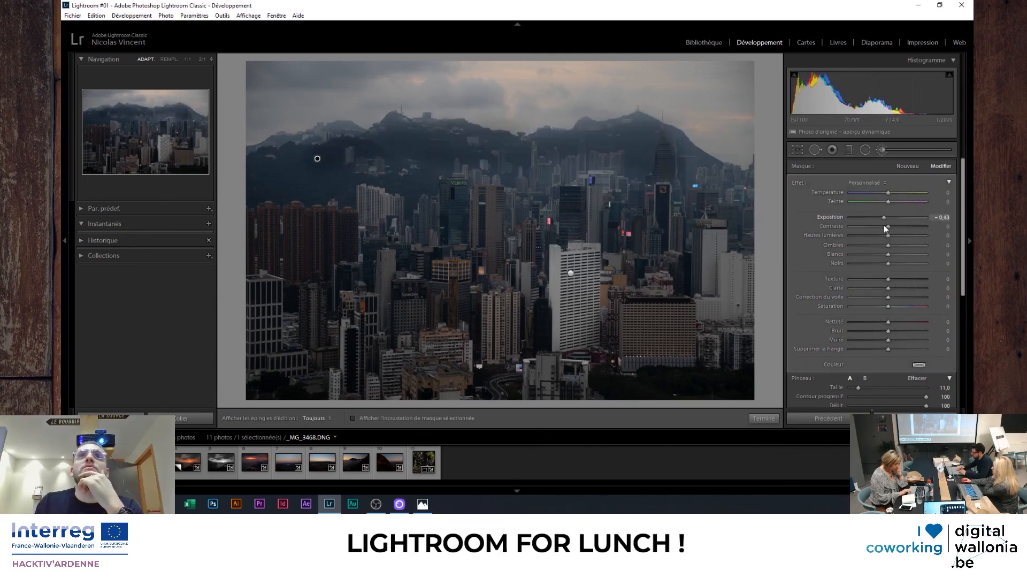